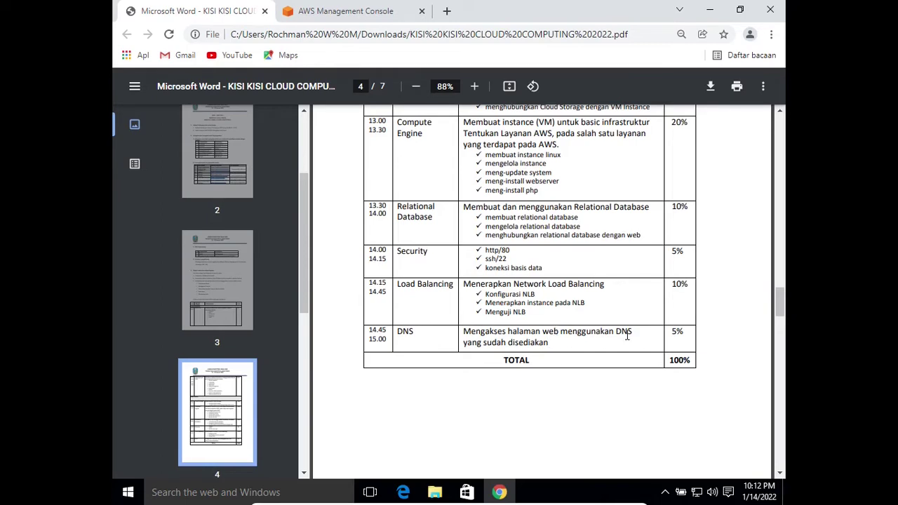
Review the second-day cloud computing tasks in the competition schedule on page 4 of the PDF
scroll(735, 330, up, 5)
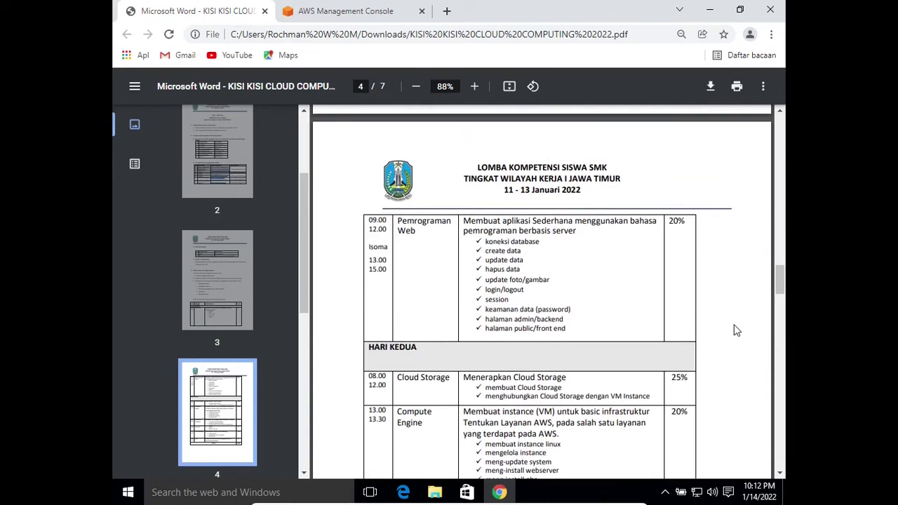
scroll(720, 303, down, 8)
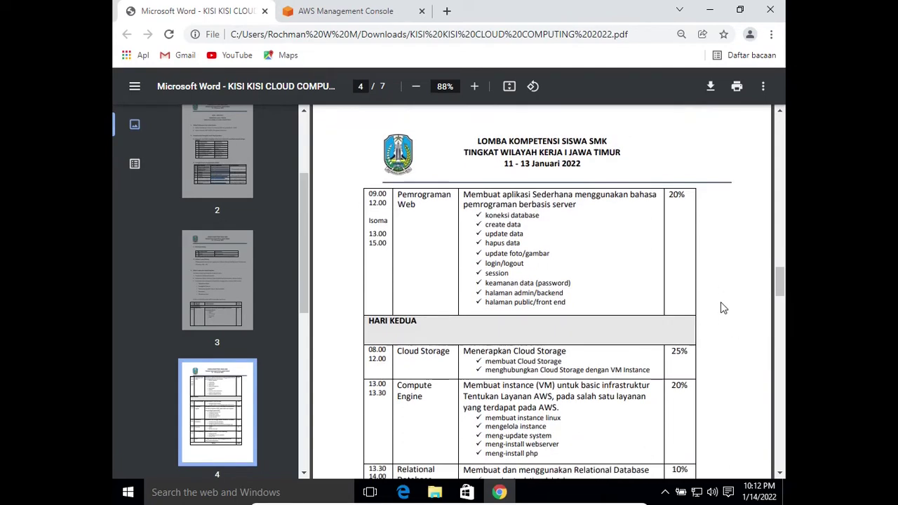
scroll(723, 307, up, 2)
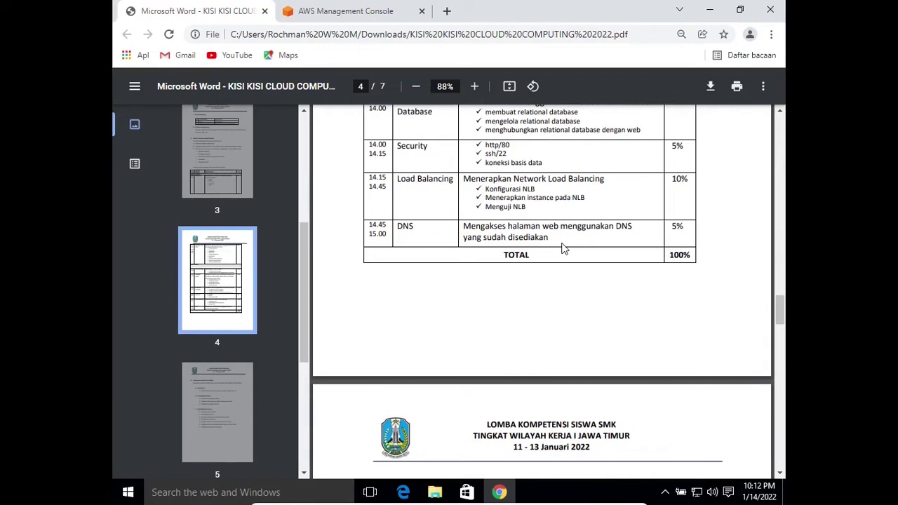
scroll(565, 249, up, 2)
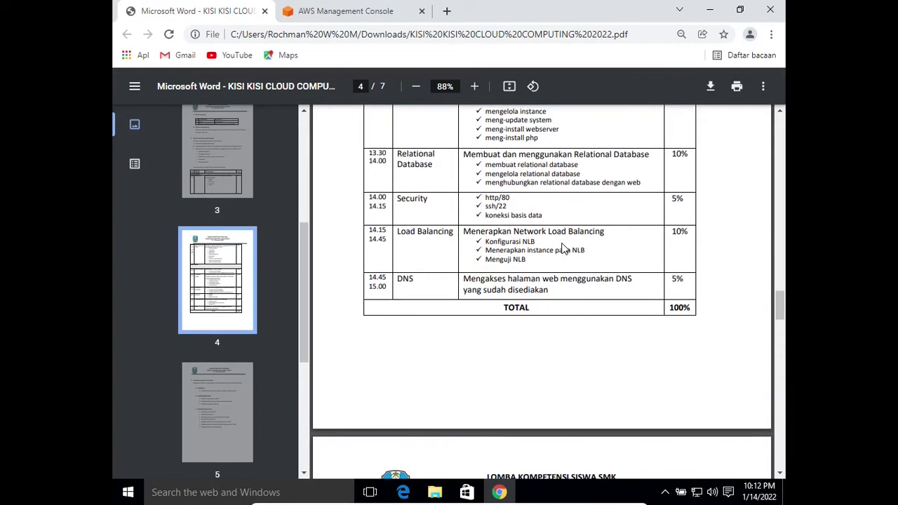
scroll(565, 249, up, 1)
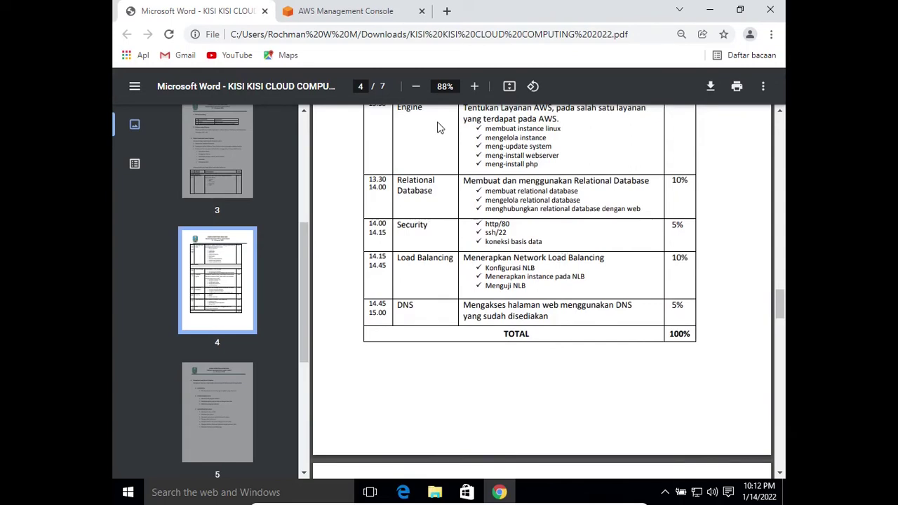
scroll(437, 127, up, 4)
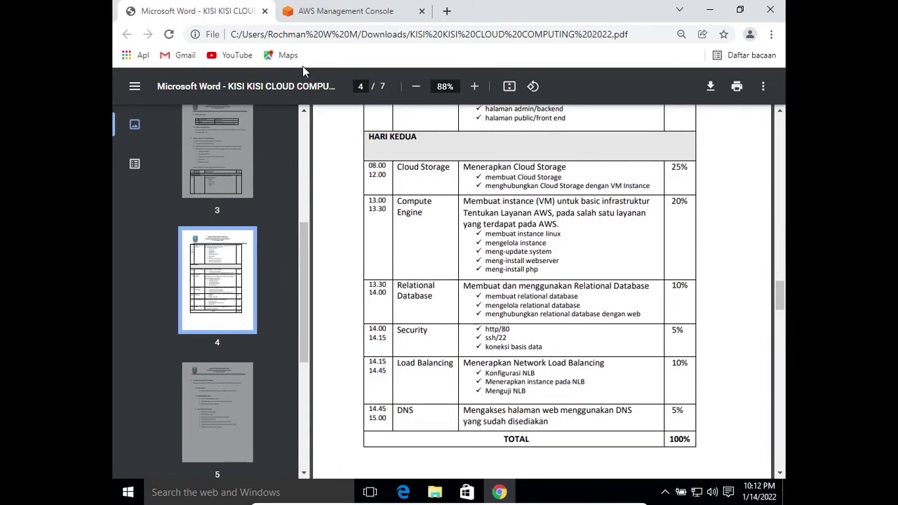
Switch to the AWS Management Console and browse the service categories in the services menu
click(333, 12)
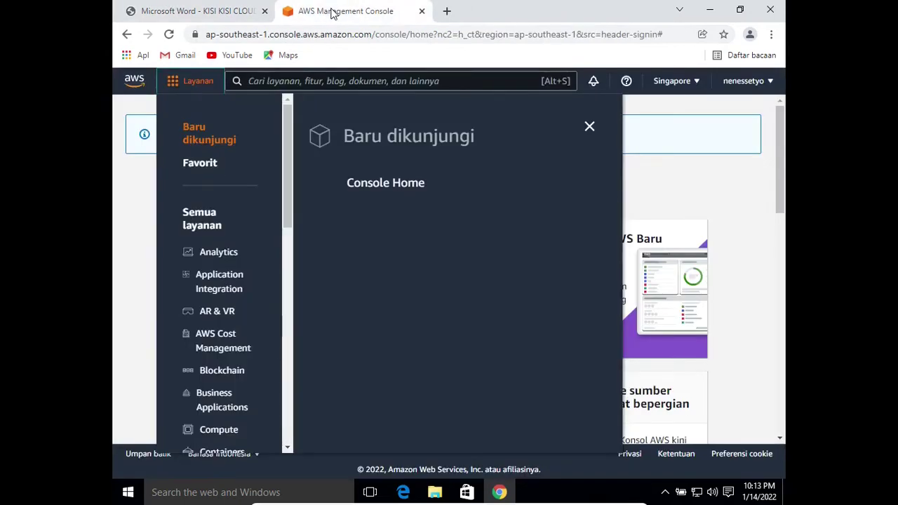
click(589, 128)
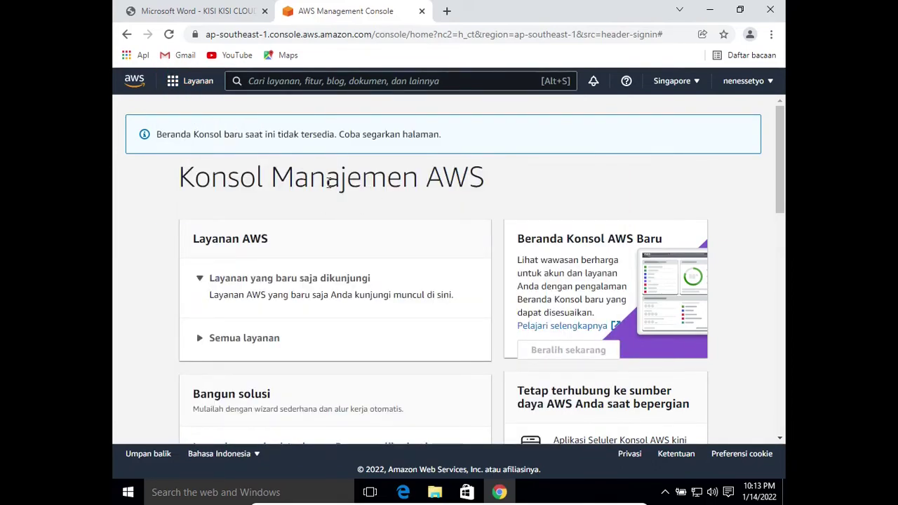
click(176, 83)
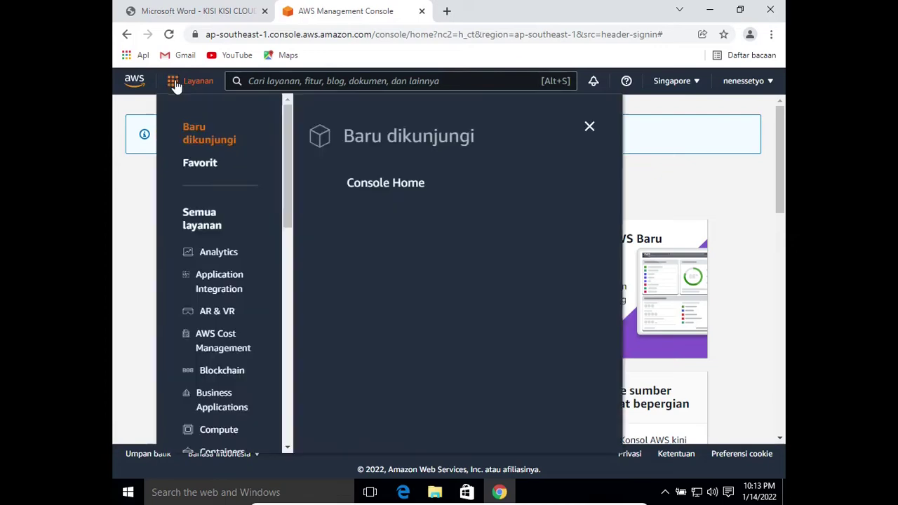
click(284, 83)
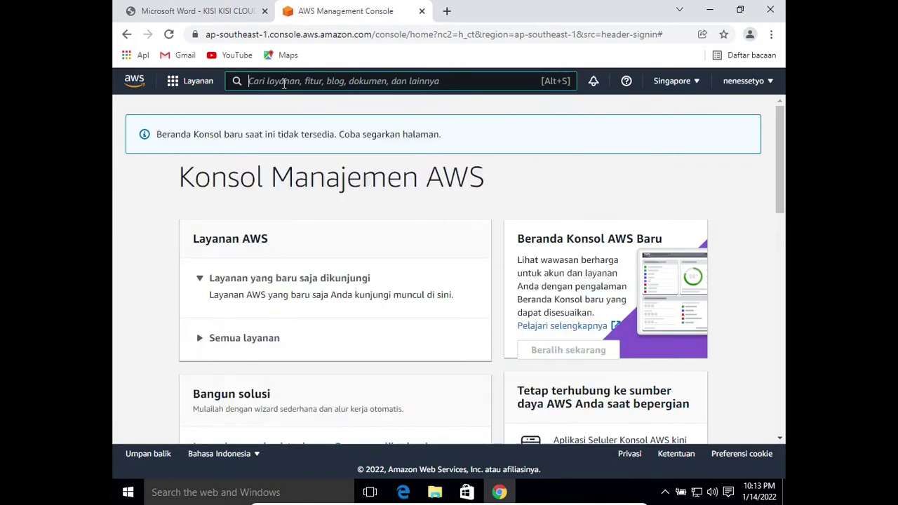
click(192, 87)
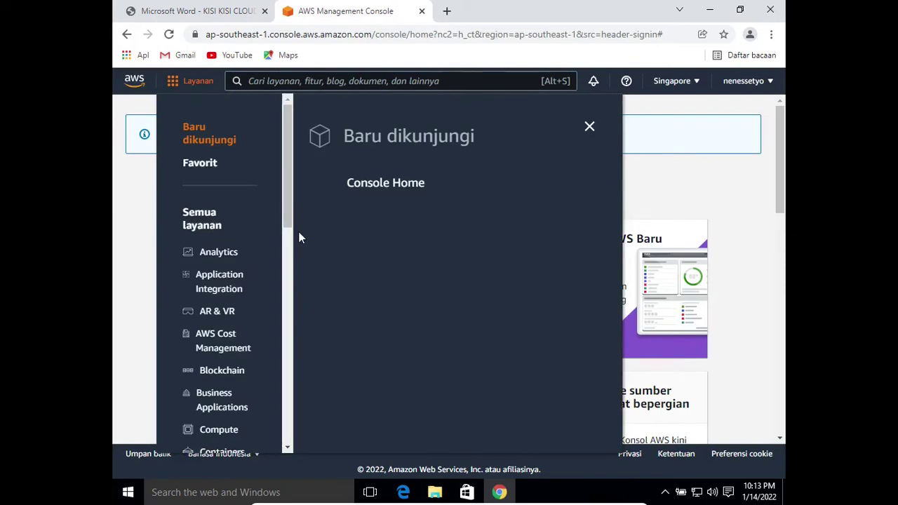
mouse_move(291, 235)
mouse_down()
mouse_move(285, 361)
mouse_move(284, 241)
mouse_up()
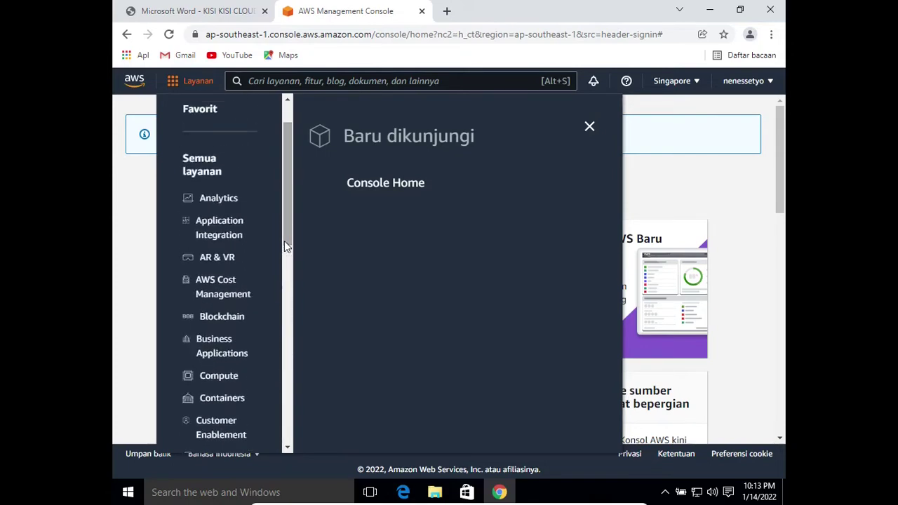
drag(284, 241, 284, 288)
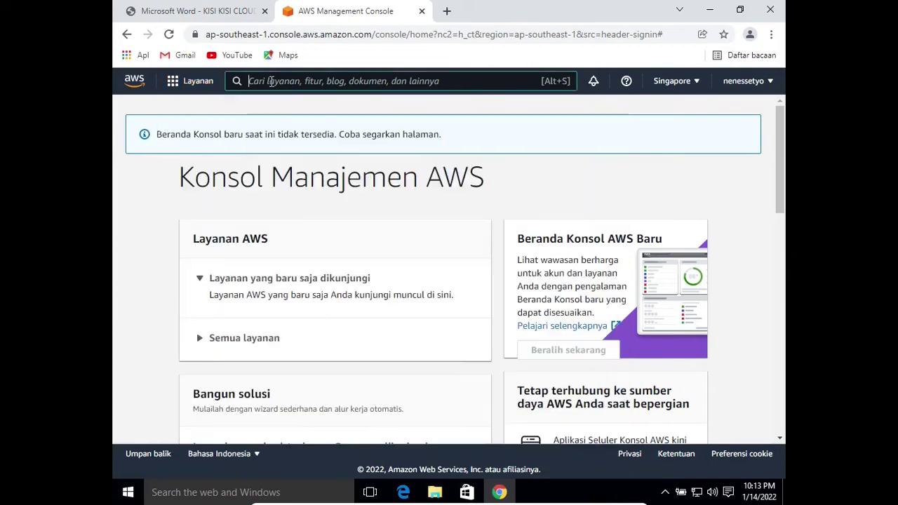
Try to find the service by searching the console for "ic2"
click(270, 80)
click(271, 80)
text(i)
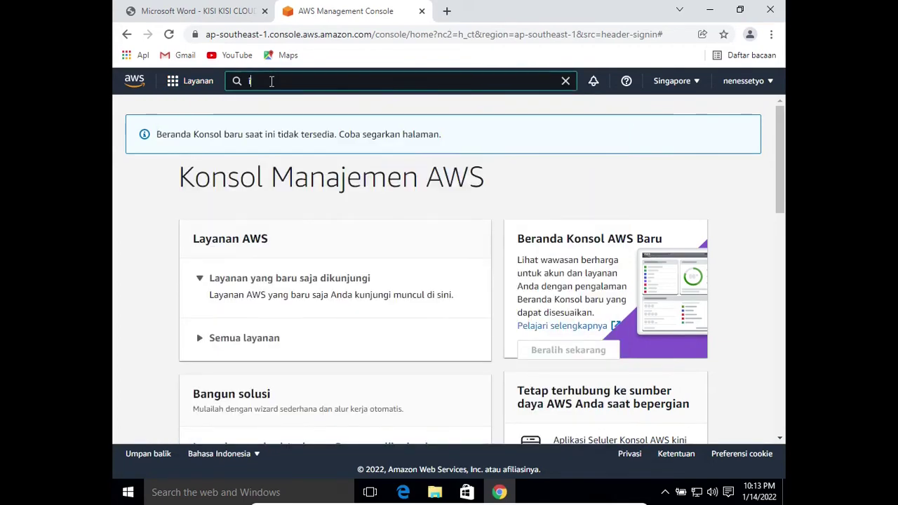
text(c2)
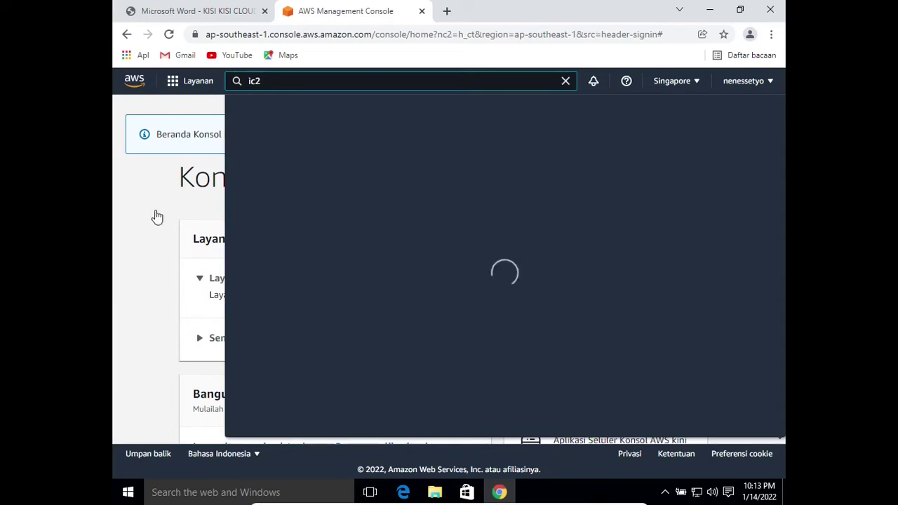
key(BackSpace)
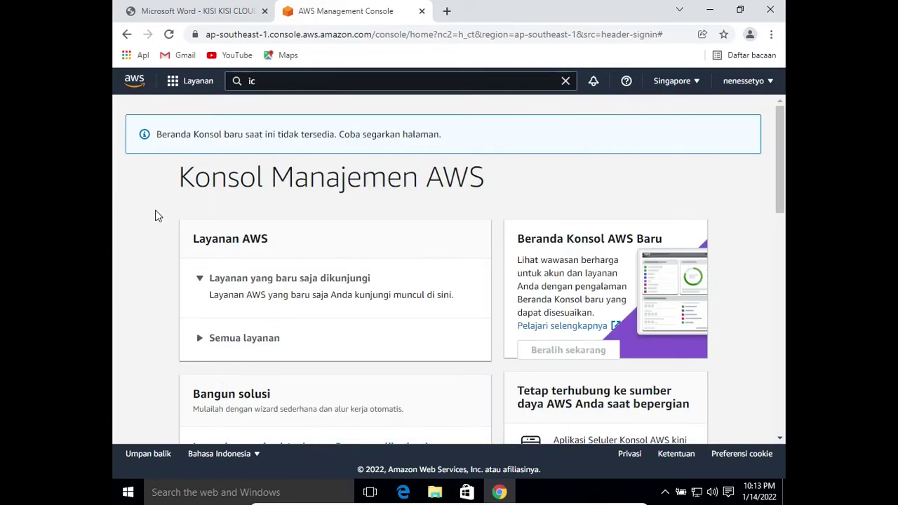
Expand the list of all AWS services and open EC2 from the Compute category
click(204, 344)
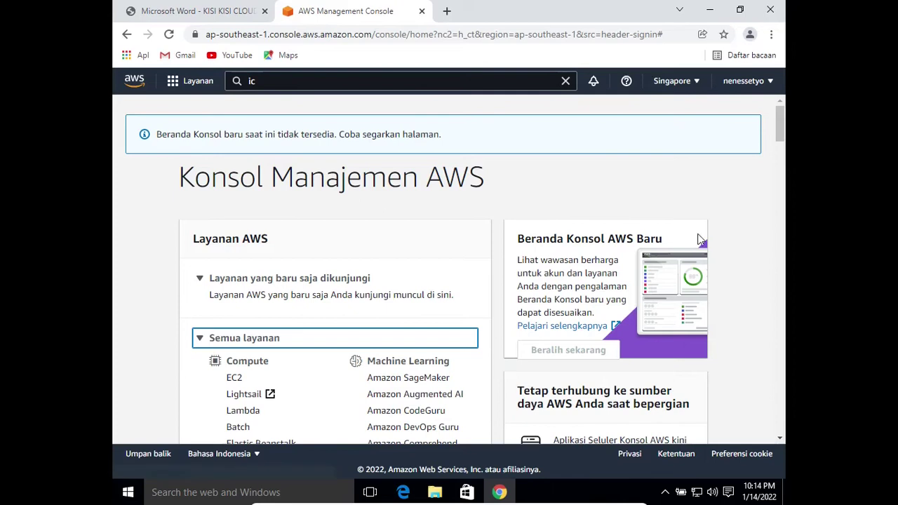
drag(777, 131, 780, 149)
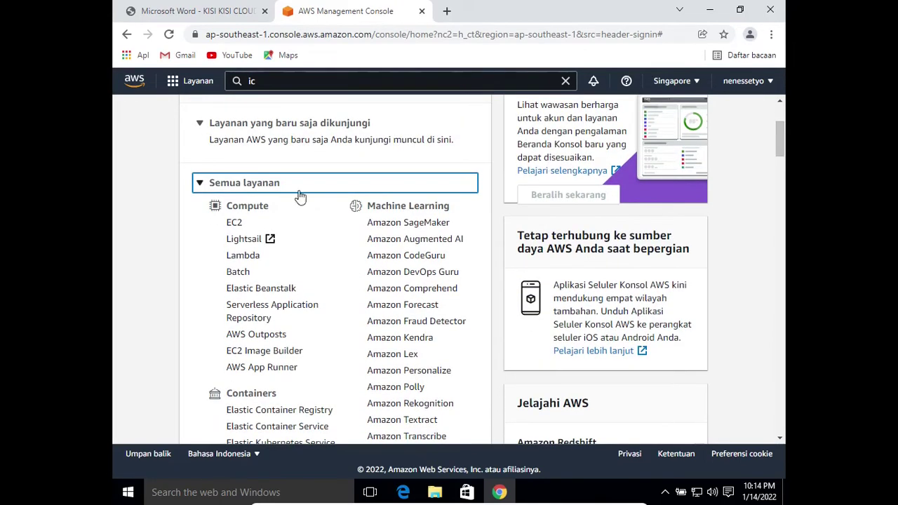
click(241, 226)
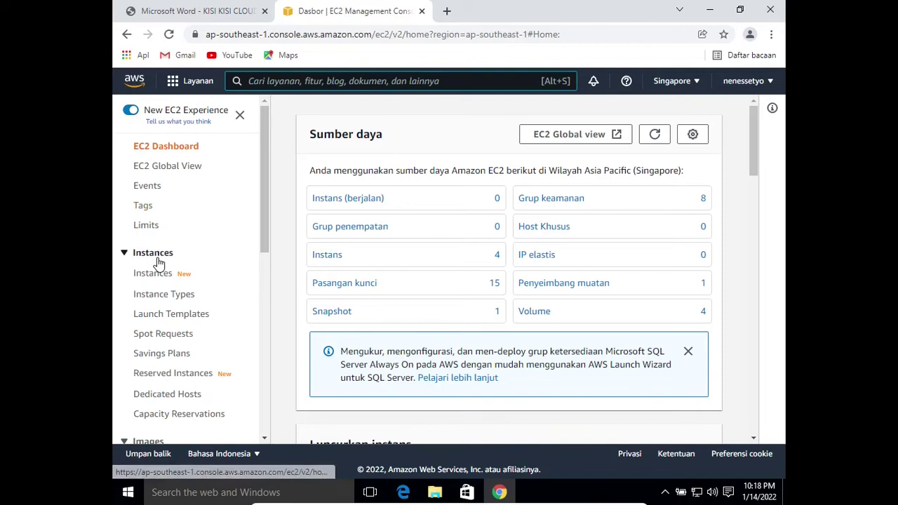
Open the list of EC2 instances from the EC2 dashboard
scroll(269, 232, down, 1)
scroll(268, 233, down, 1)
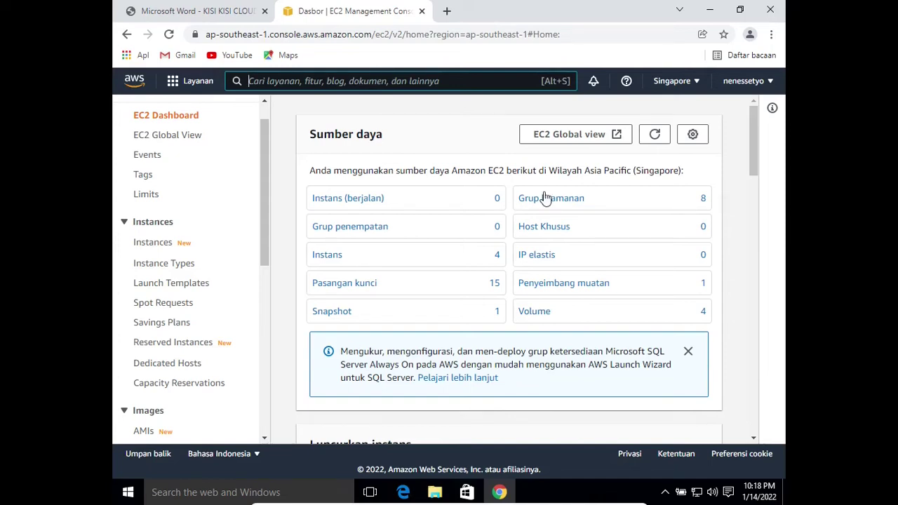
click(152, 243)
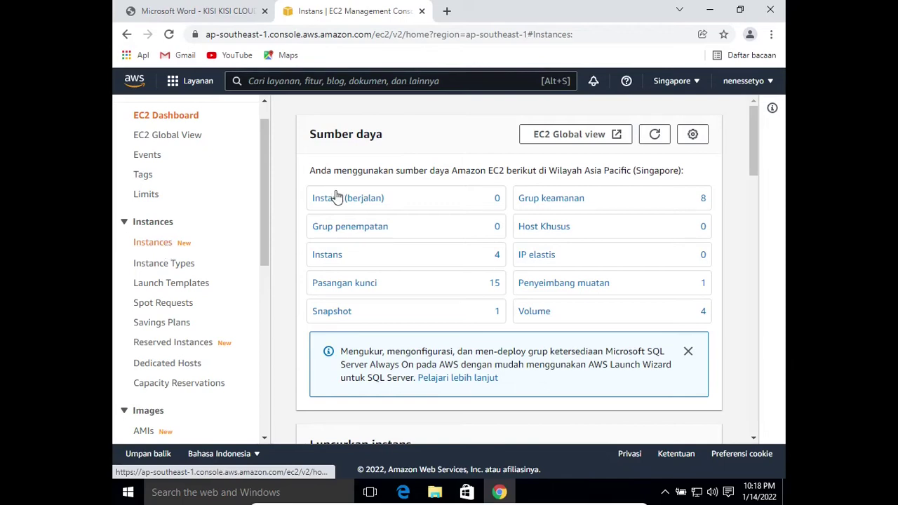
click(166, 249)
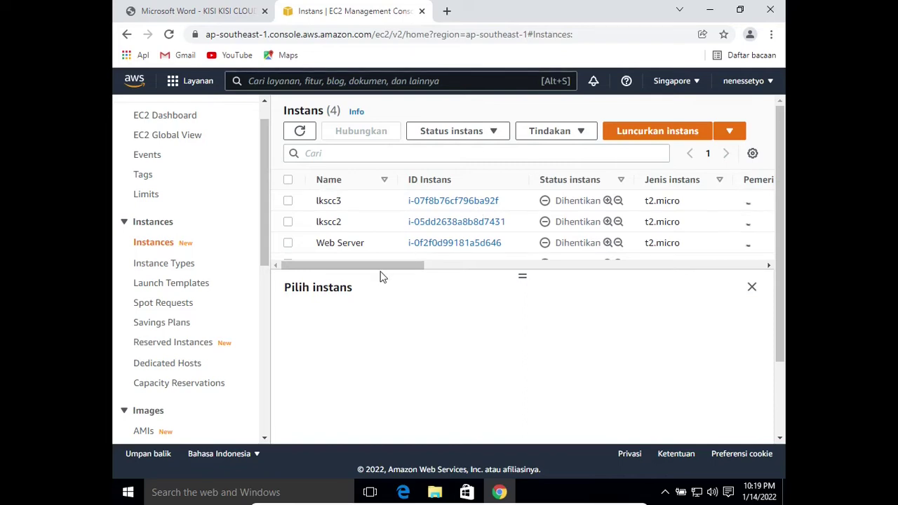
Check the columns of the instance table and start launching a new instance
click(501, 265)
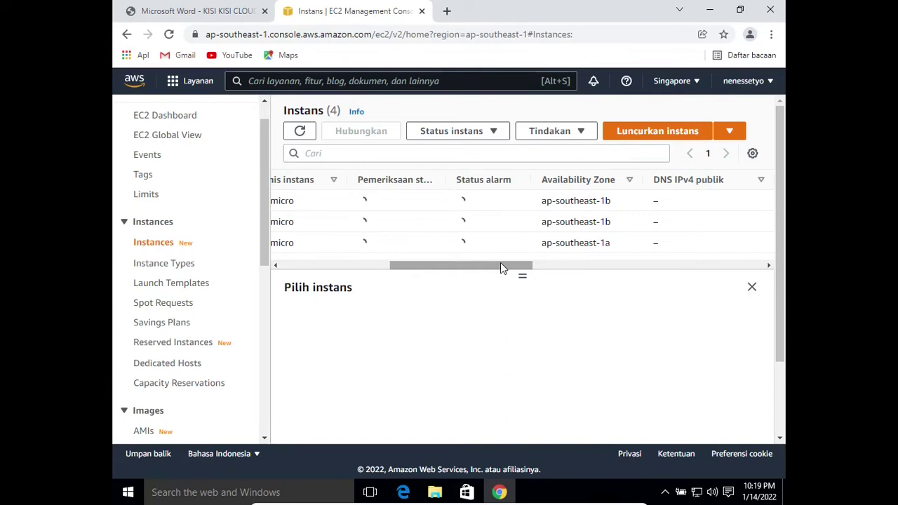
click(328, 266)
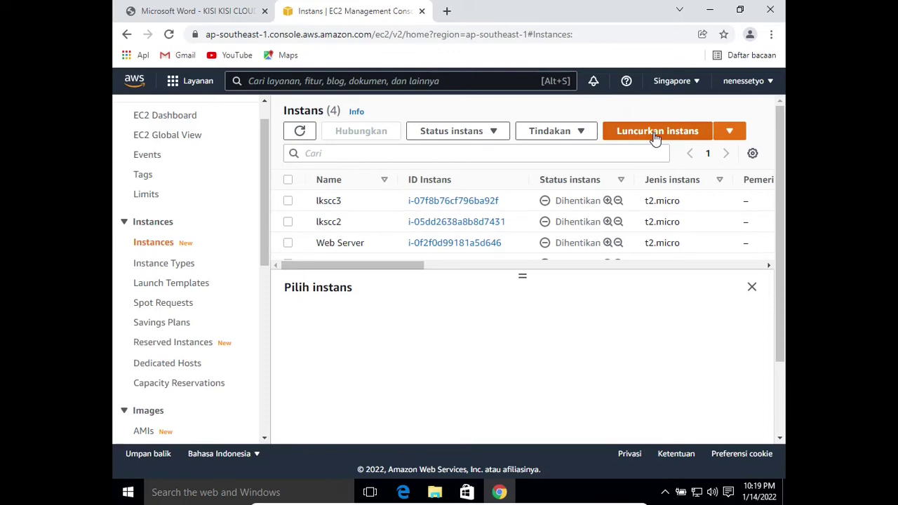
click(654, 133)
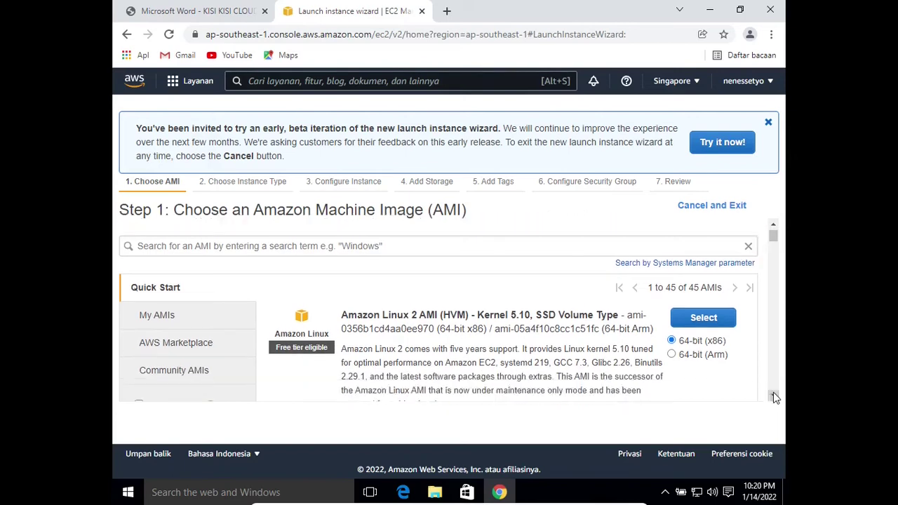
Look through the Quick Start machine images, from Amazon Linux 2 down to the Ubuntu Server entries
click(774, 396)
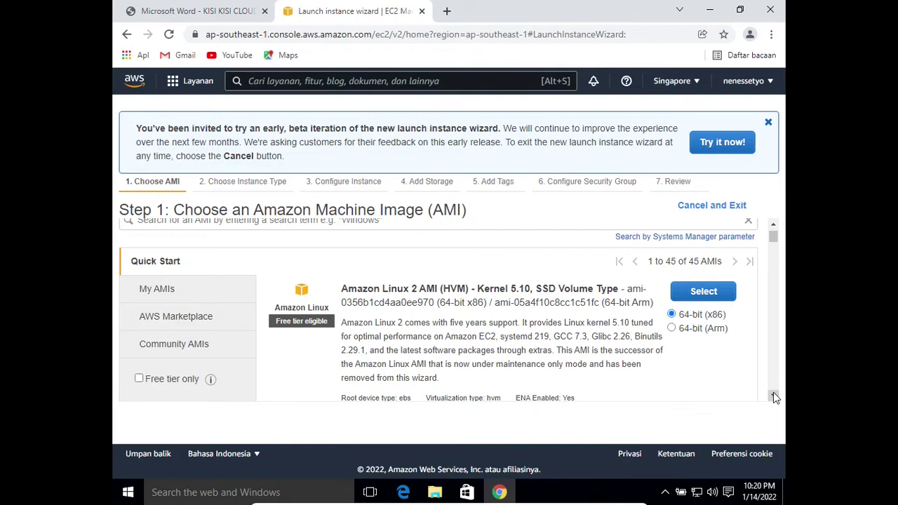
click(773, 396)
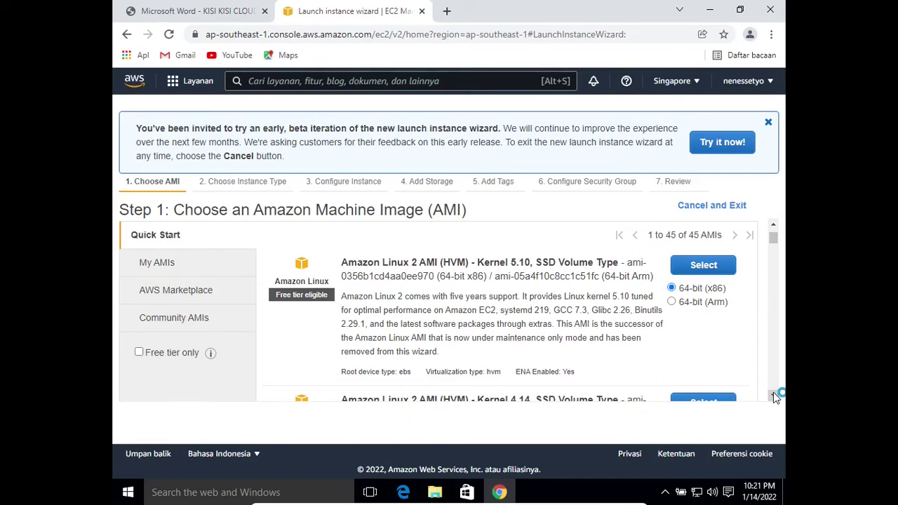
click(773, 396)
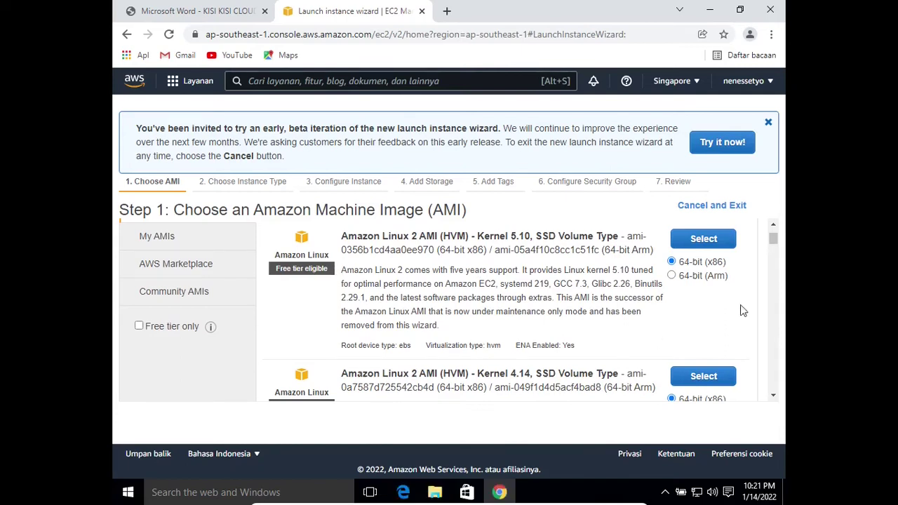
click(772, 396)
click(772, 396)
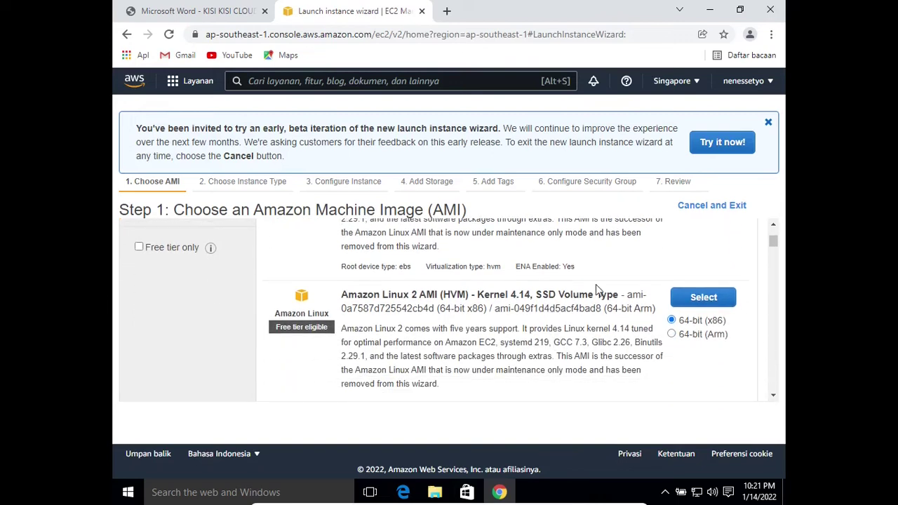
click(772, 225)
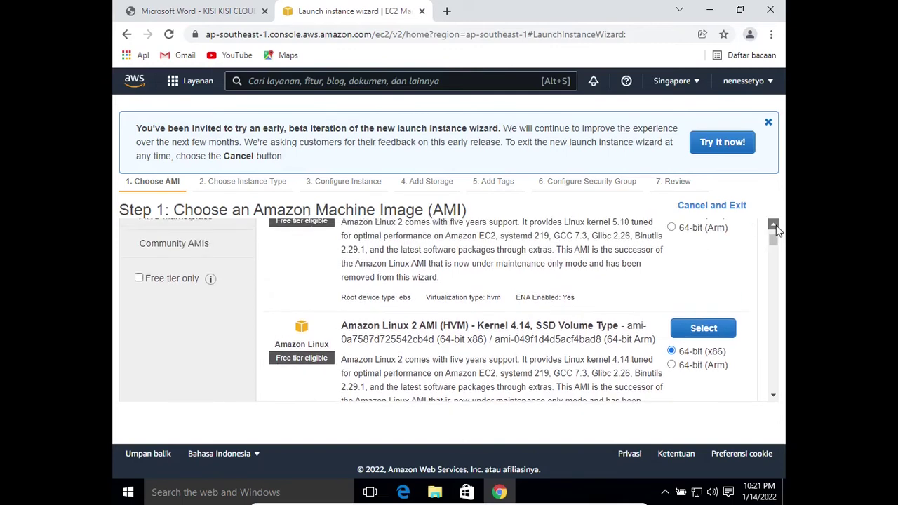
click(772, 225)
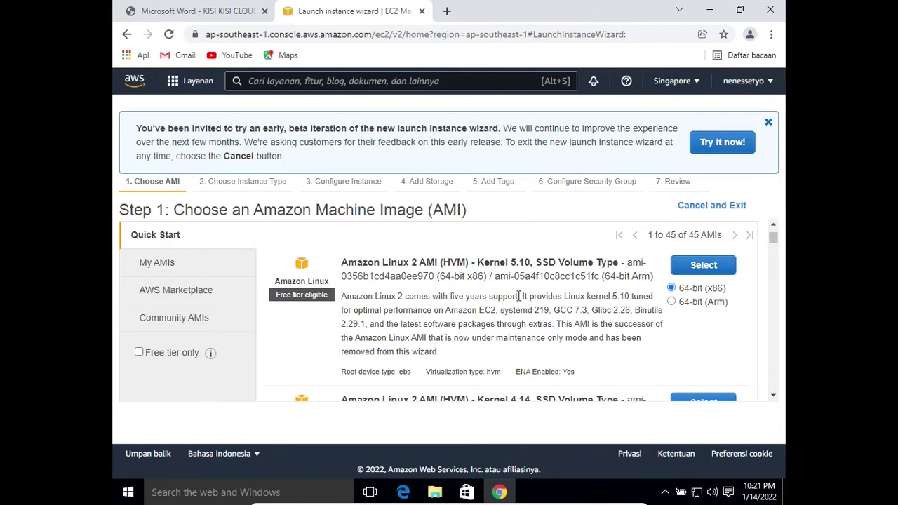
click(772, 399)
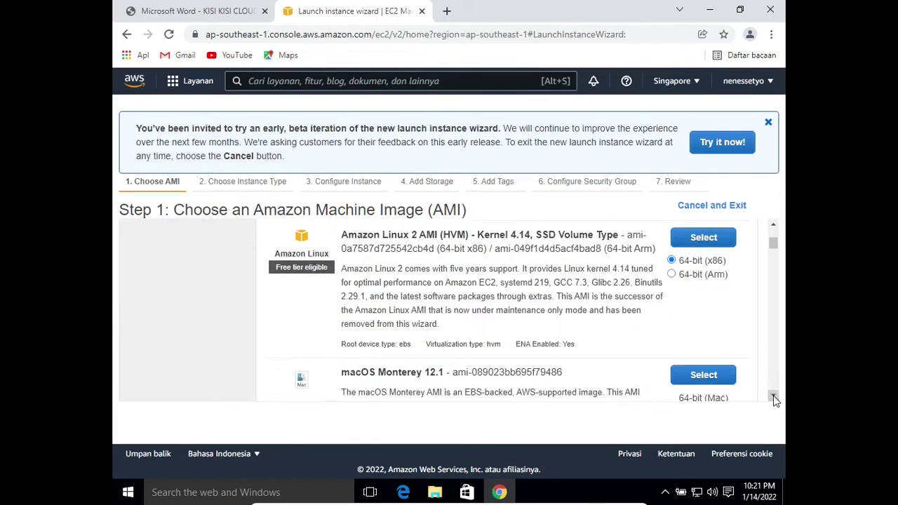
click(774, 399)
click(774, 399)
click(774, 399)
drag(774, 397, 775, 397)
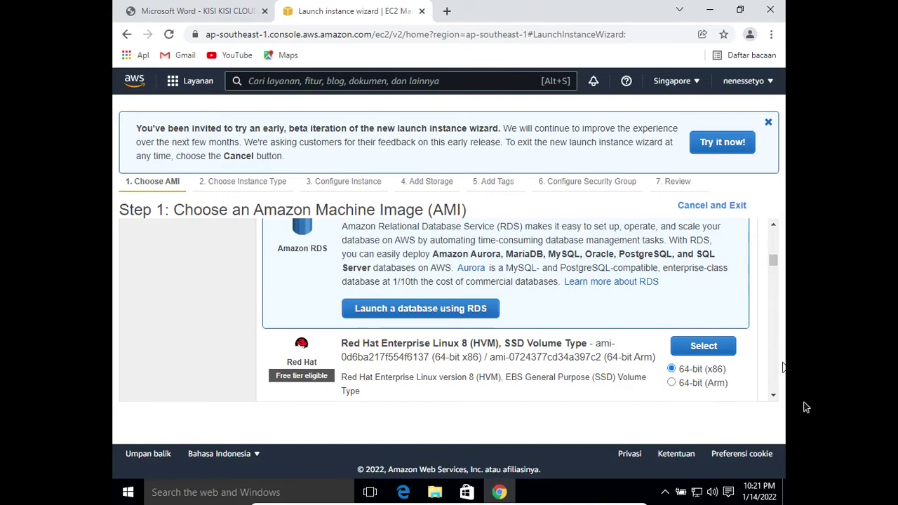
drag(774, 397, 774, 397)
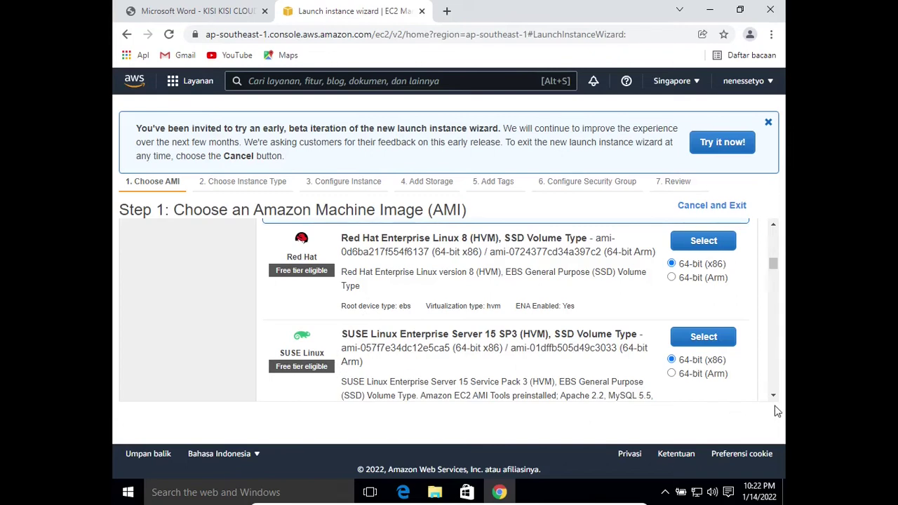
drag(774, 397, 774, 397)
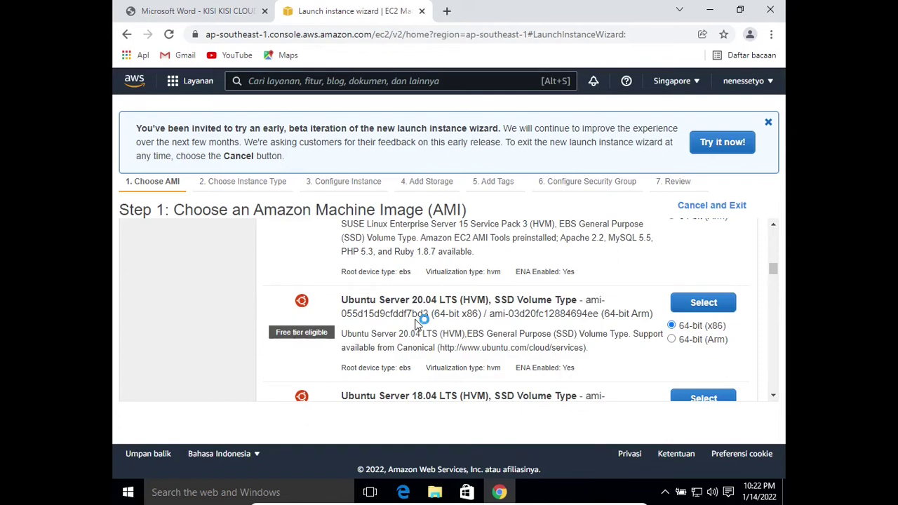
Look through the remaining Quick Start machine images, from the Windows Server and Deep Learning entries to Debian and SQL Server
click(773, 395)
click(772, 395)
click(773, 395)
click(773, 395)
click(773, 395)
click(773, 395)
click(773, 395)
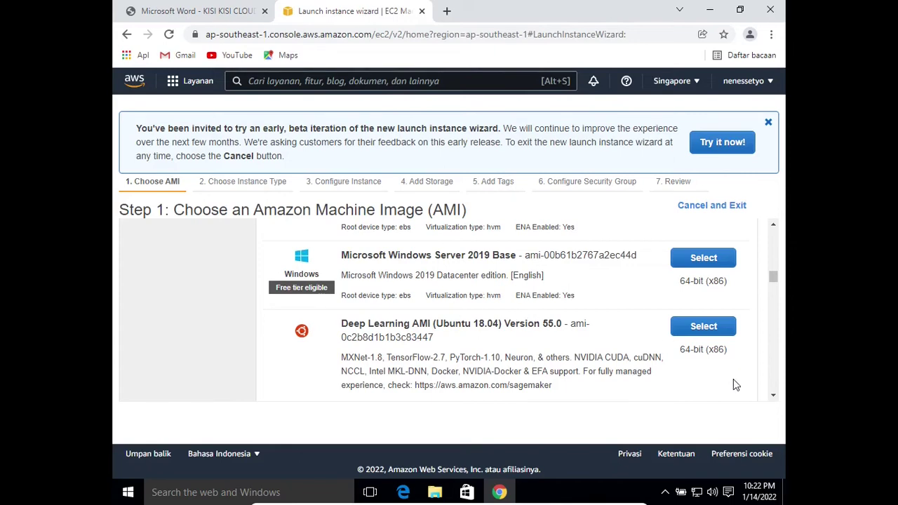
click(773, 395)
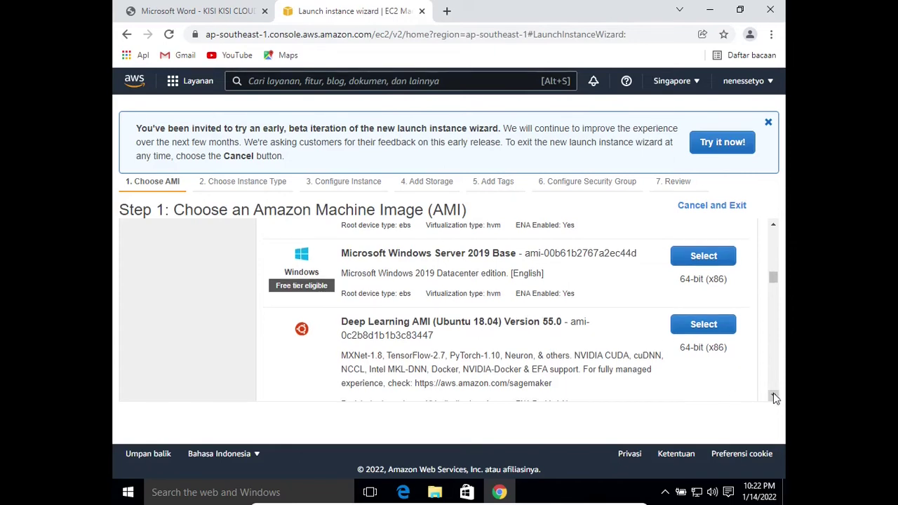
scroll(773, 395, down, 2)
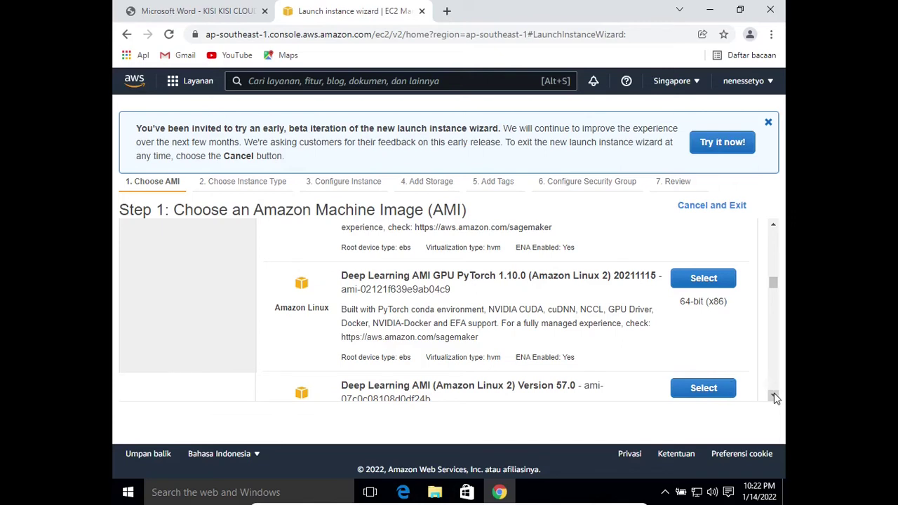
scroll(774, 398, down, 3)
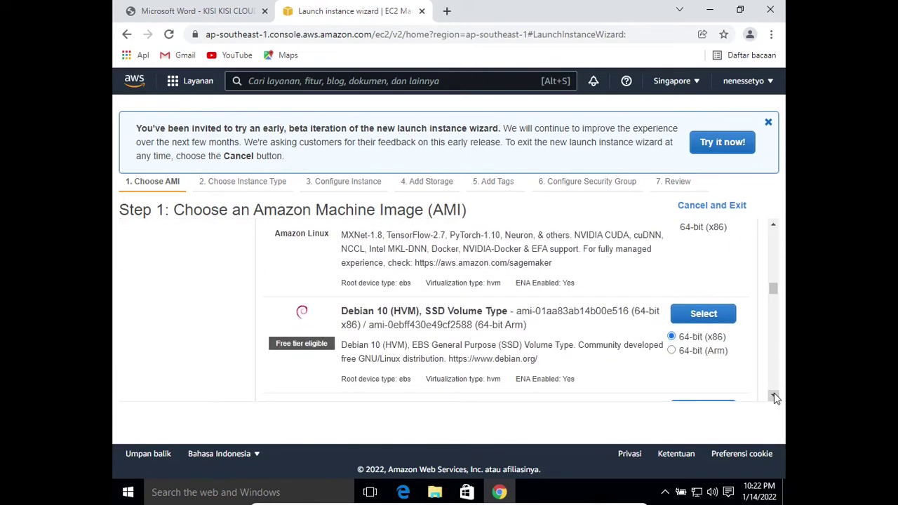
scroll(773, 398, down, 3)
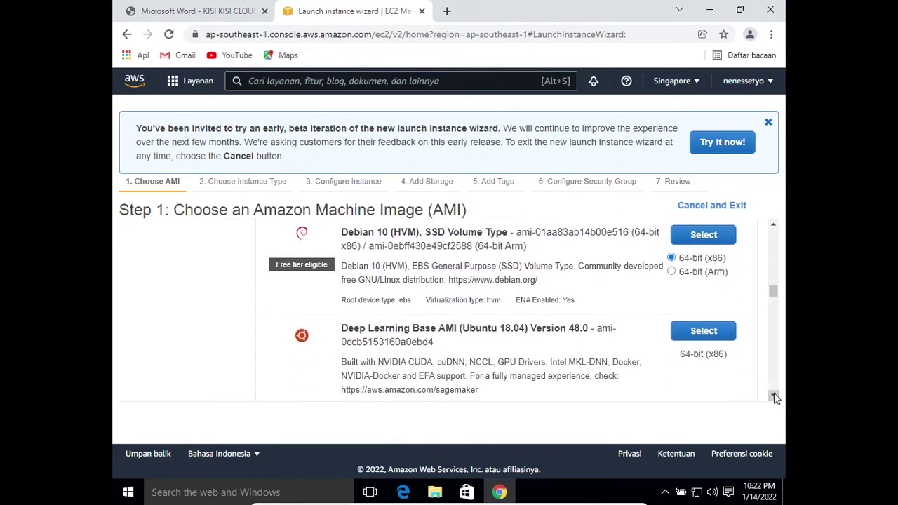
click(773, 397)
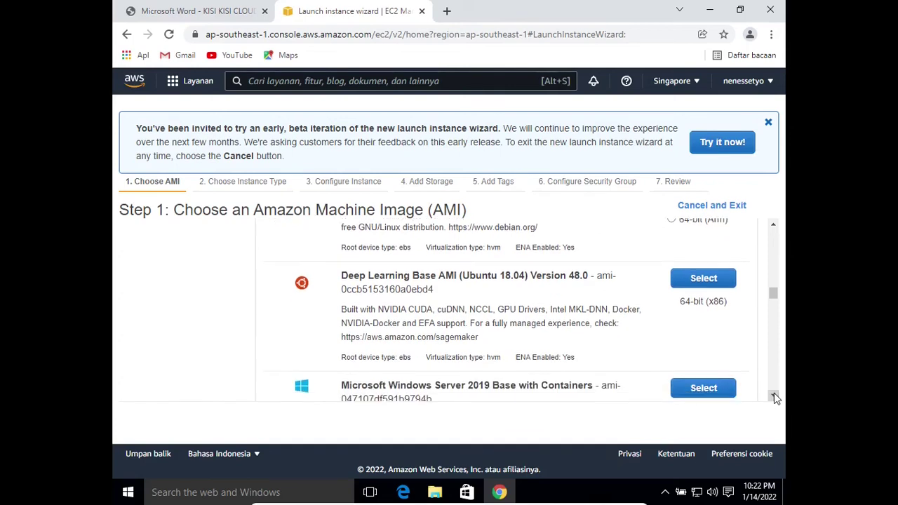
scroll(774, 398, down, 3)
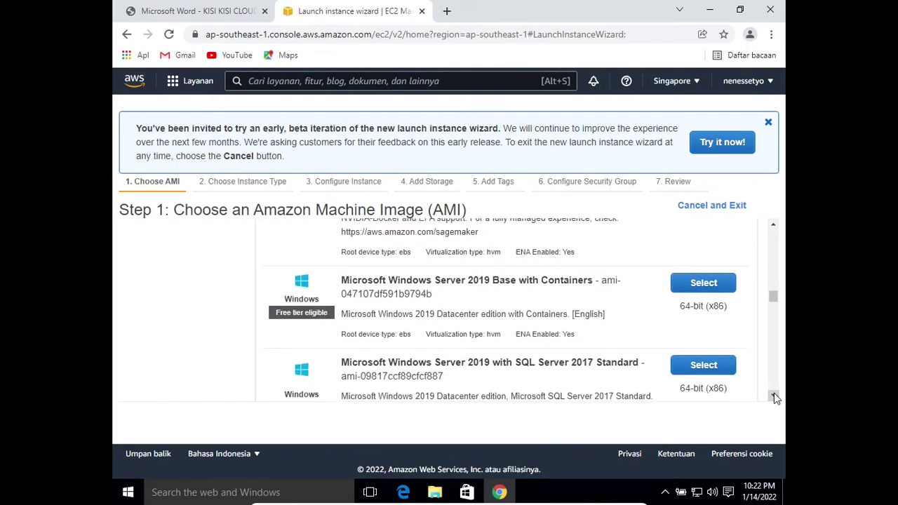
scroll(773, 397, down, 2)
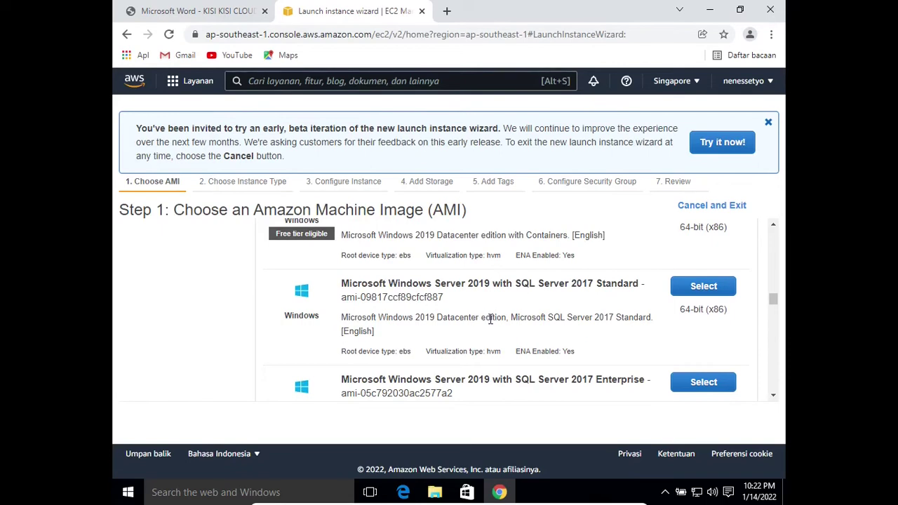
drag(772, 300, 777, 352)
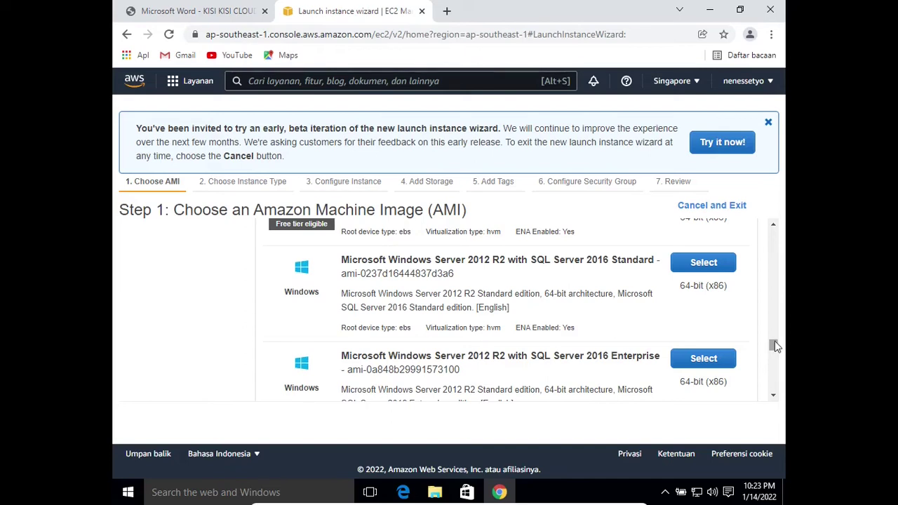
Choose the 64-bit (x86) Amazon Linux 2 AMI (HVM) - Kernel 5.10, SSD Volume Type as the machine image
drag(774, 344, 776, 230)
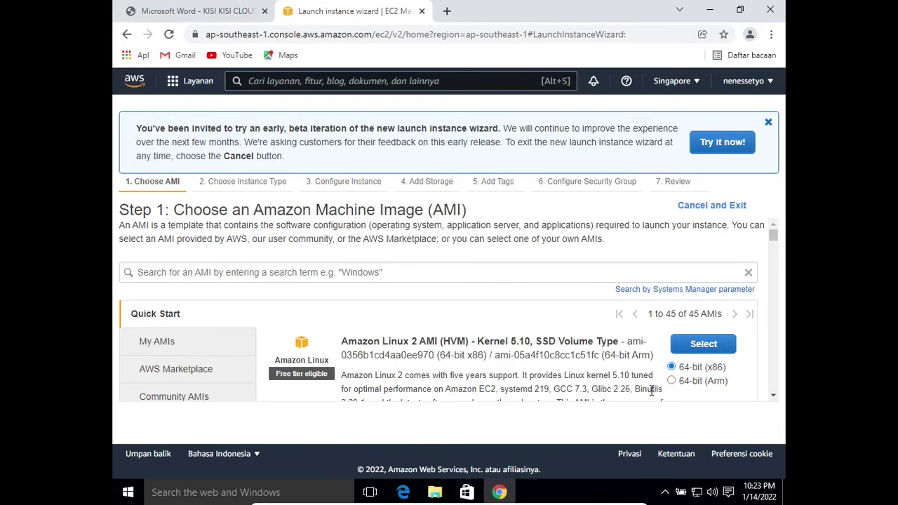
click(774, 395)
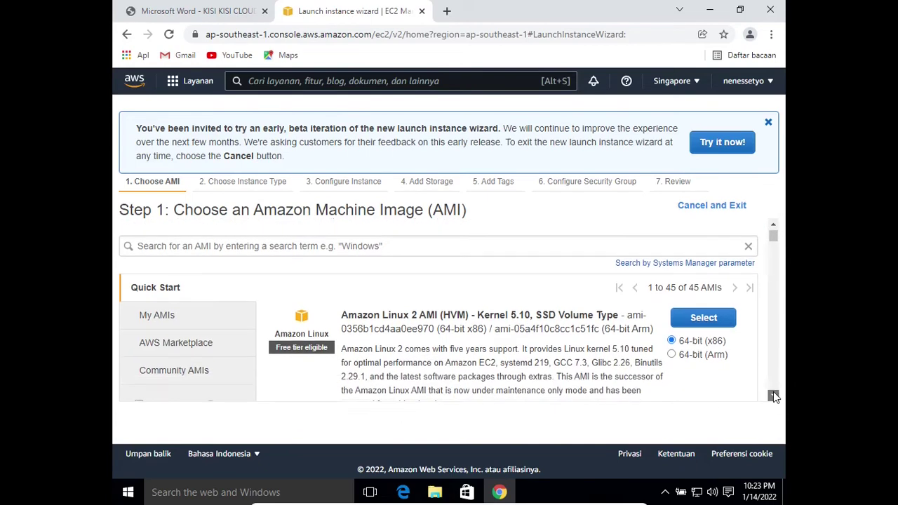
click(773, 396)
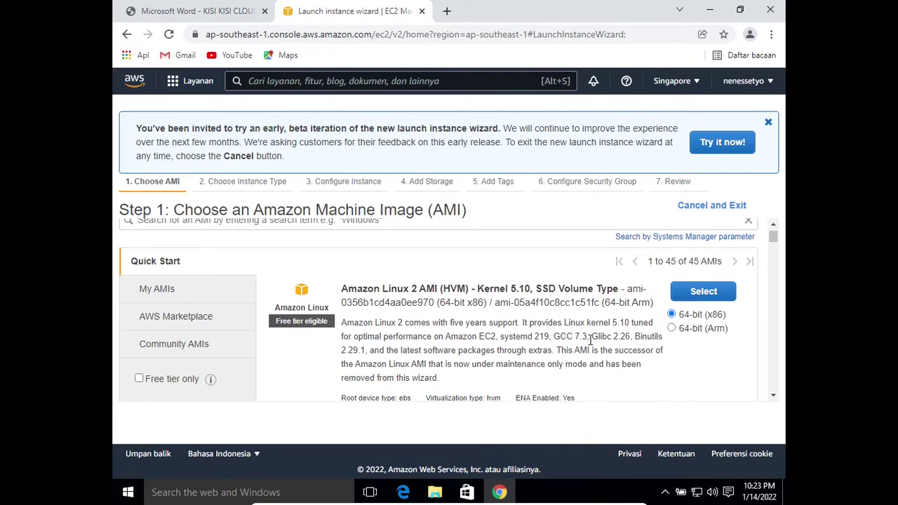
click(702, 292)
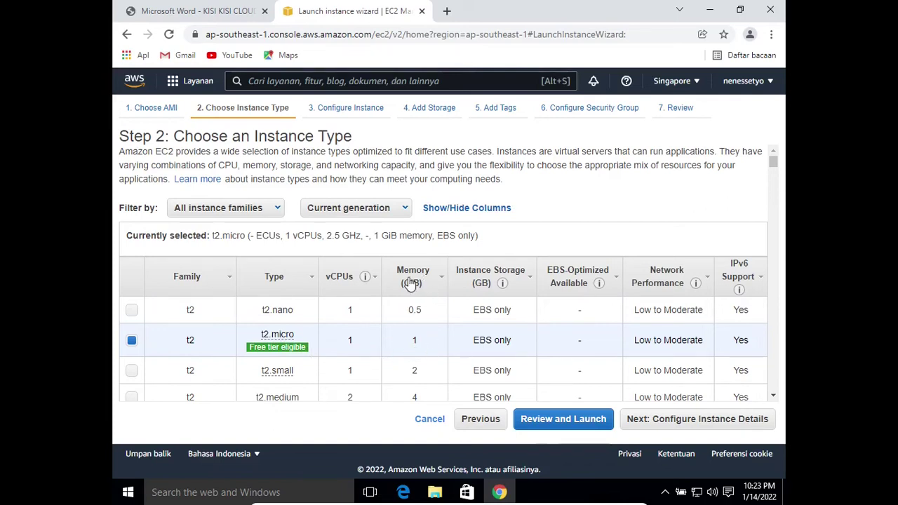
Review the t2 instance types, keep the free tier eligible t2.micro and continue to the instance details
mouse_move(280, 346)
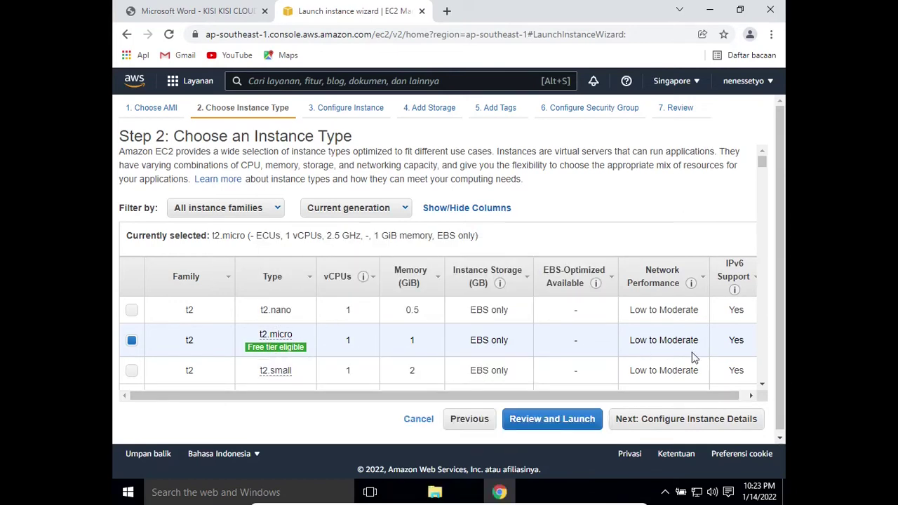
drag(733, 397, 750, 403)
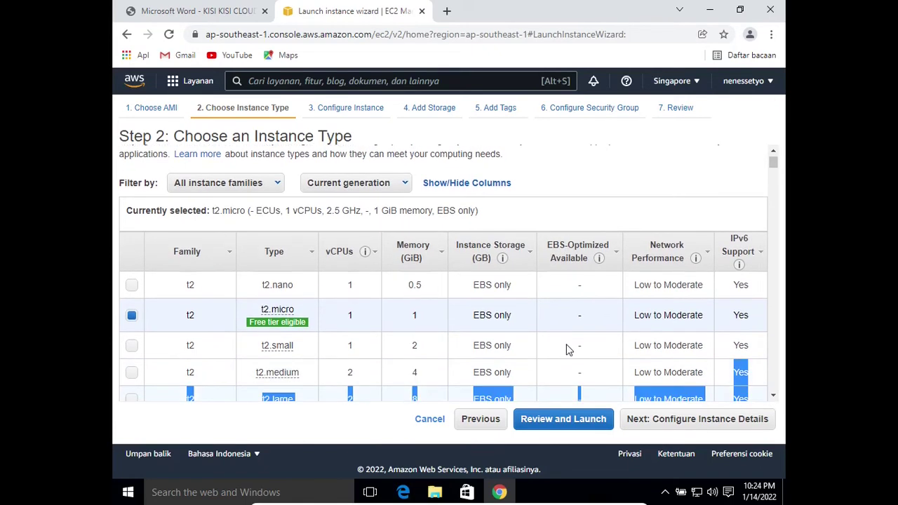
click(576, 214)
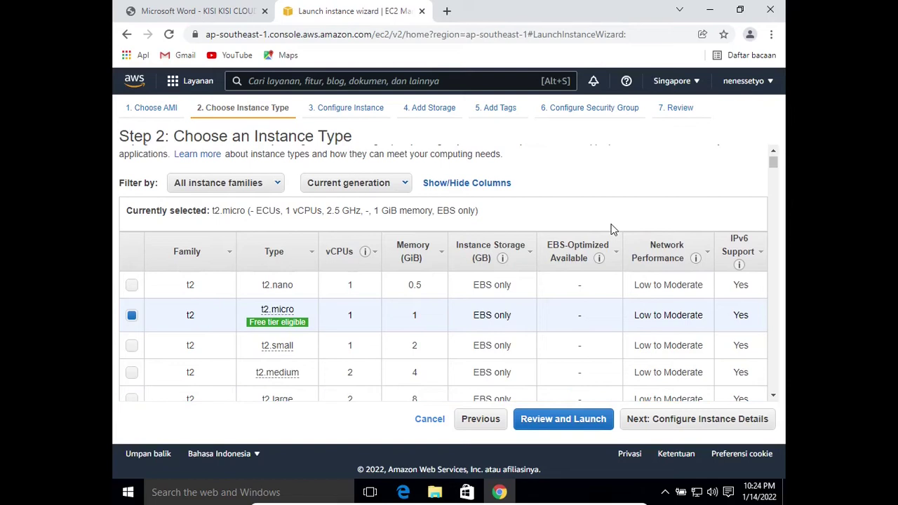
click(772, 395)
click(773, 396)
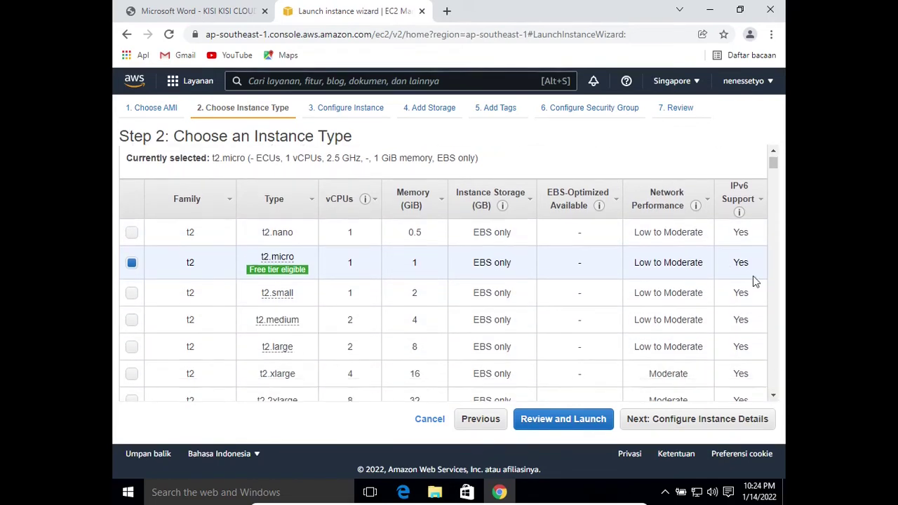
click(773, 150)
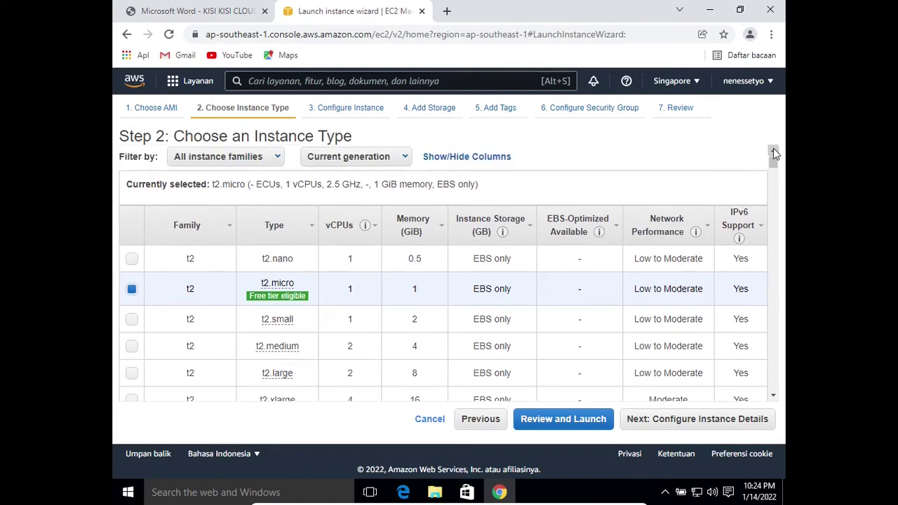
click(773, 150)
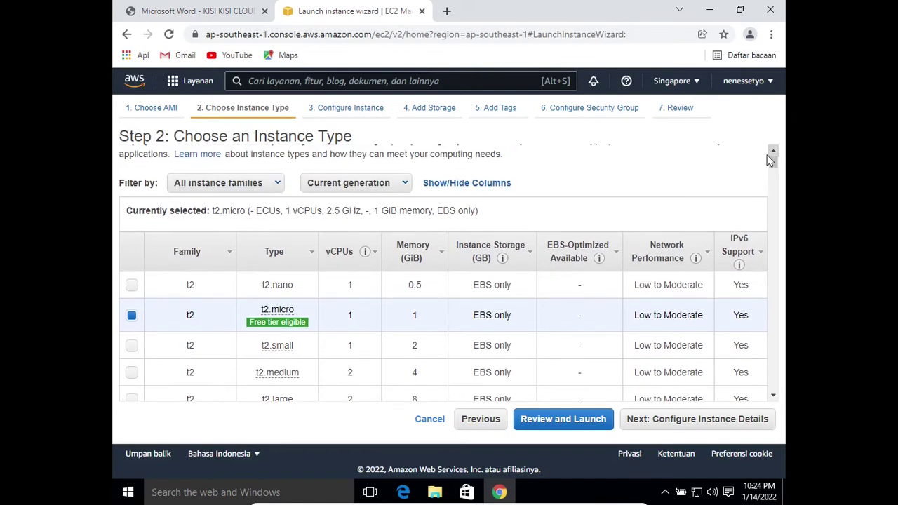
click(705, 426)
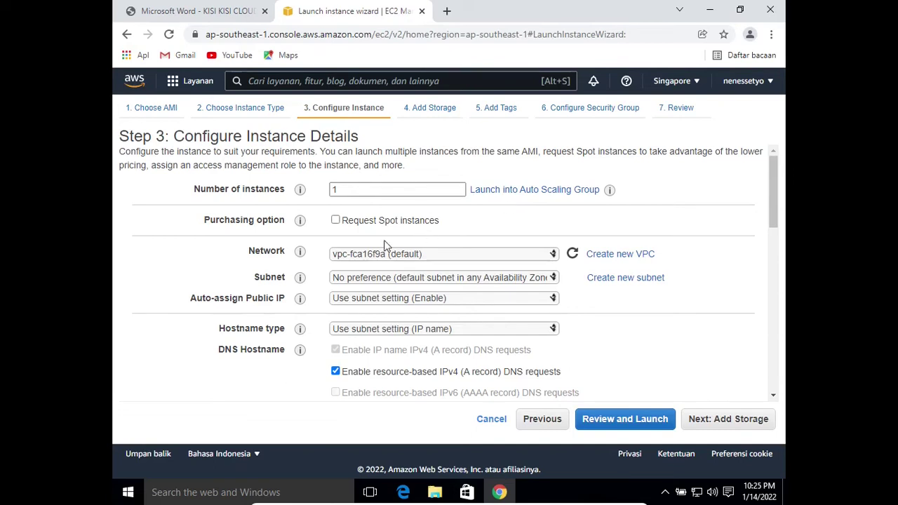
Keep the default VPC as the network and check the subnet options, leaving the subnet at No preference
click(435, 260)
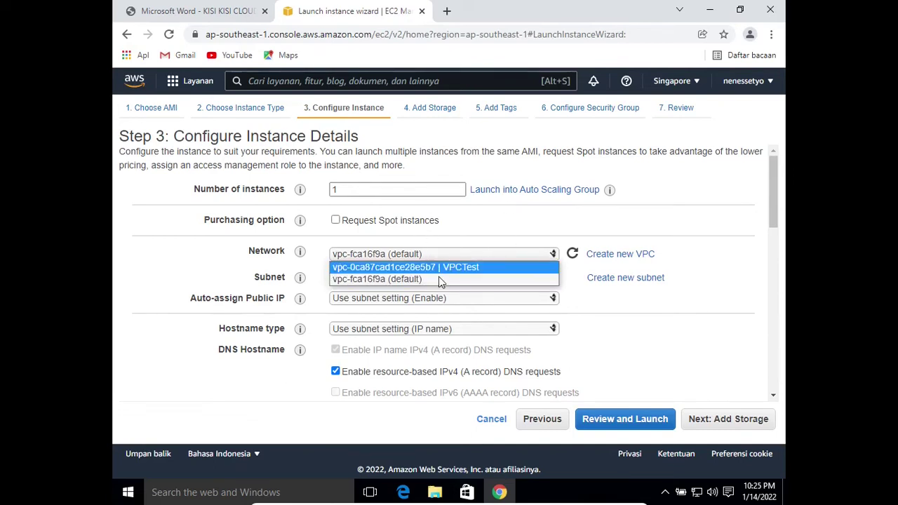
click(438, 280)
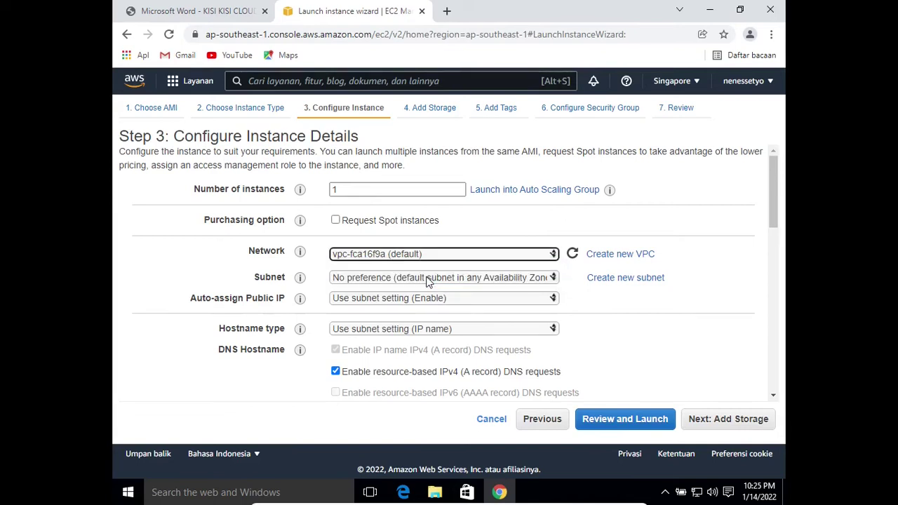
click(444, 277)
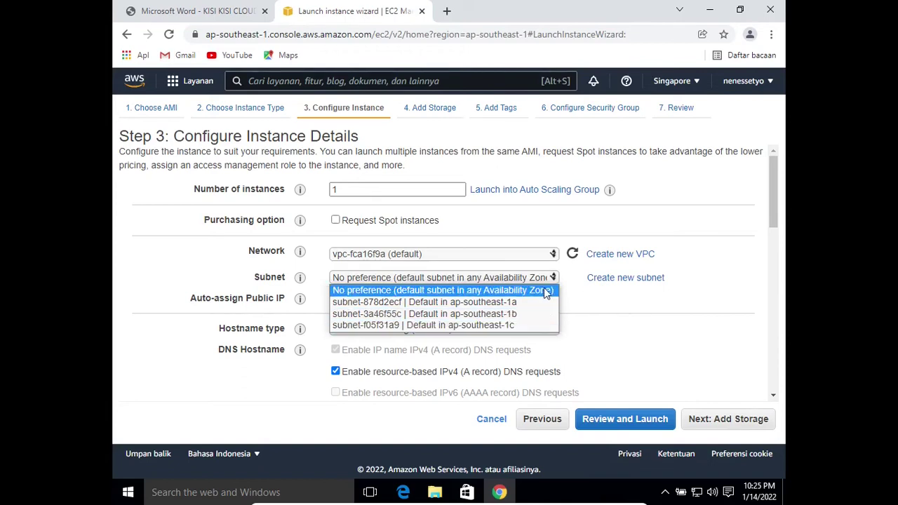
click(656, 304)
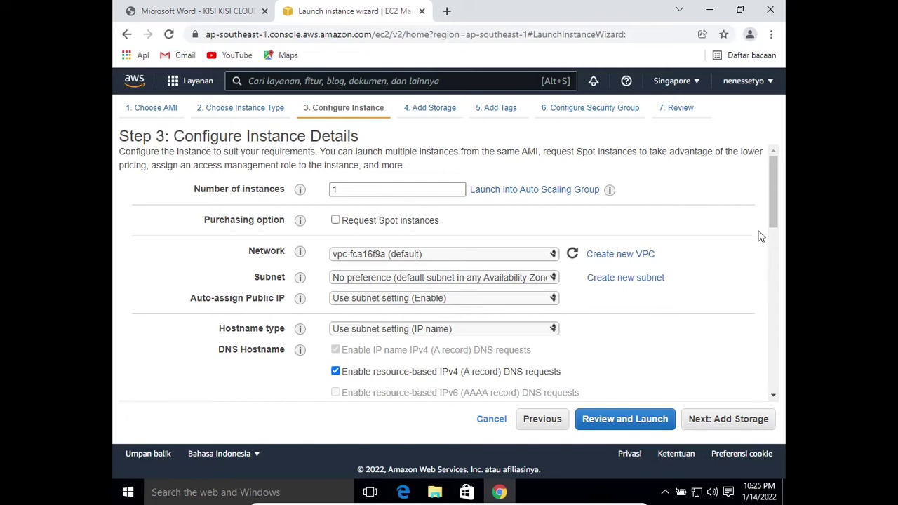
Start the user data script under Advanced Details with the line #!/bin/bash
drag(773, 219, 777, 396)
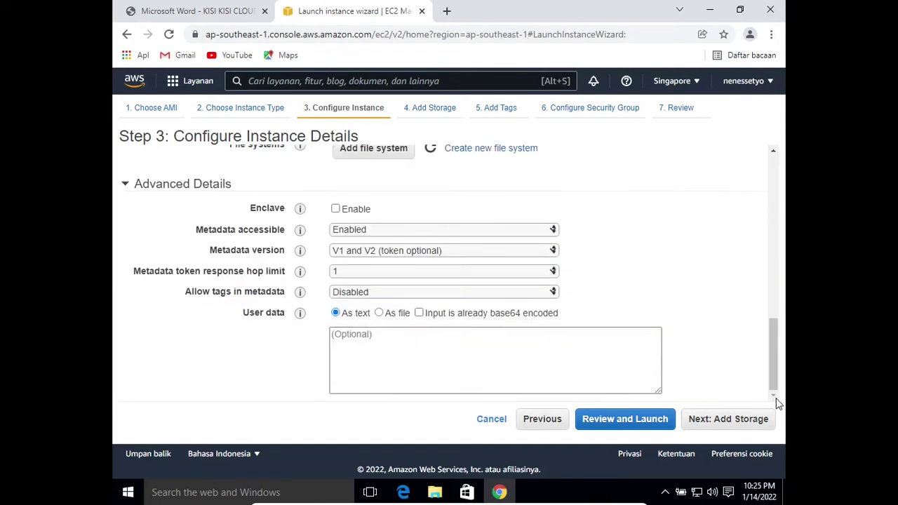
click(477, 367)
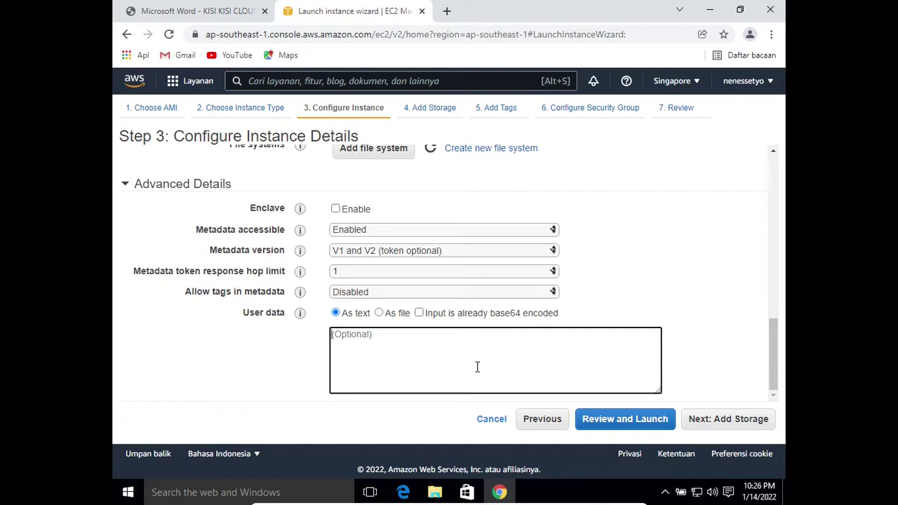
text(#!/bin/bach)
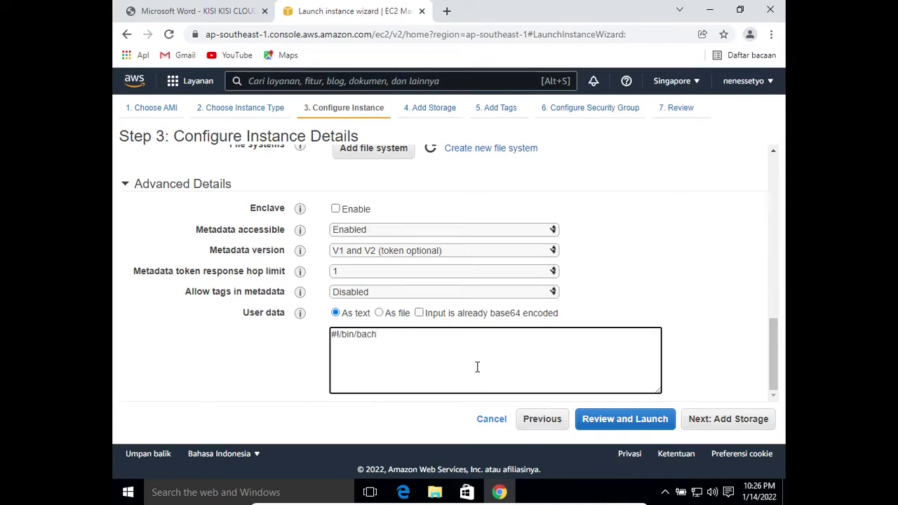
key(Return)
key(Left)
key(Left)
key(BackSpace)
text(s)
key(Down)
Add the package update command yum update -y as the second line of the user data script
text(u)
key(BackSpace)
text(yum install)
key(BackSpace)
key(BackSpace)
key(BackSpace)
key(BackSpace)
key(BackSpace)
key(BackSpace)
key(BackSpace)
text(update)
text( -y )
Add the web server installation command yum install -y httpd to the user data script
text(yum ins)
text(tall )
text(-y)
key(BackSpace)
key(BackSpace)
text(-y)
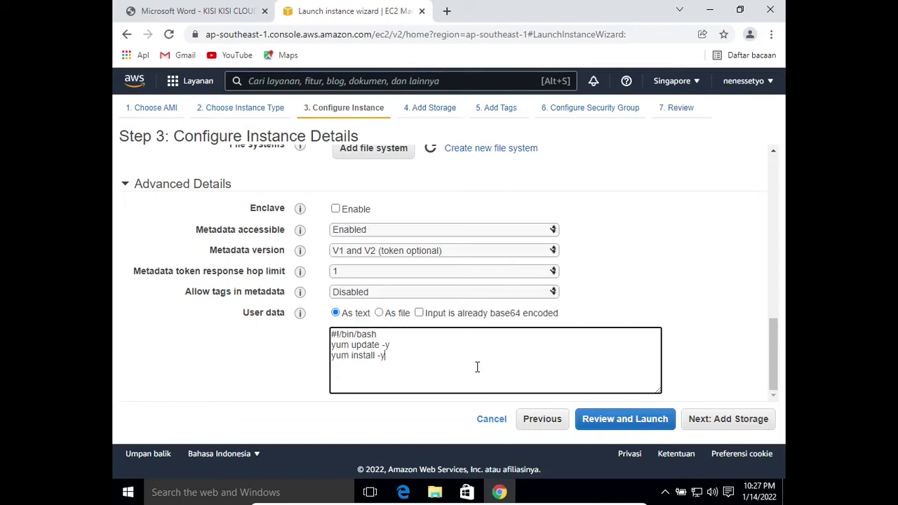
text( http)
text(d )
Finish the user data script with the lines systemctl start httpd and systemctl enable httpd
text(system)
text(ct)
text(l)
text( start)
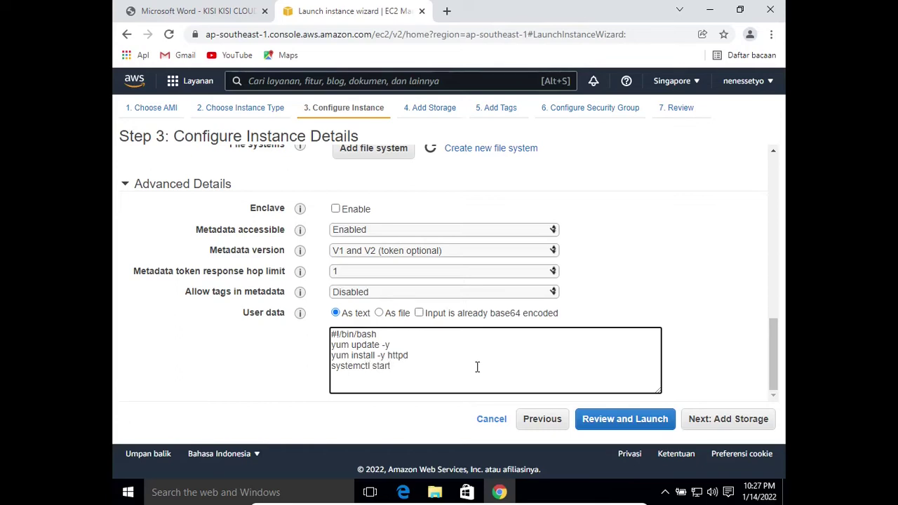
text( httpd)
key(Return)
text(systemctl enable http)
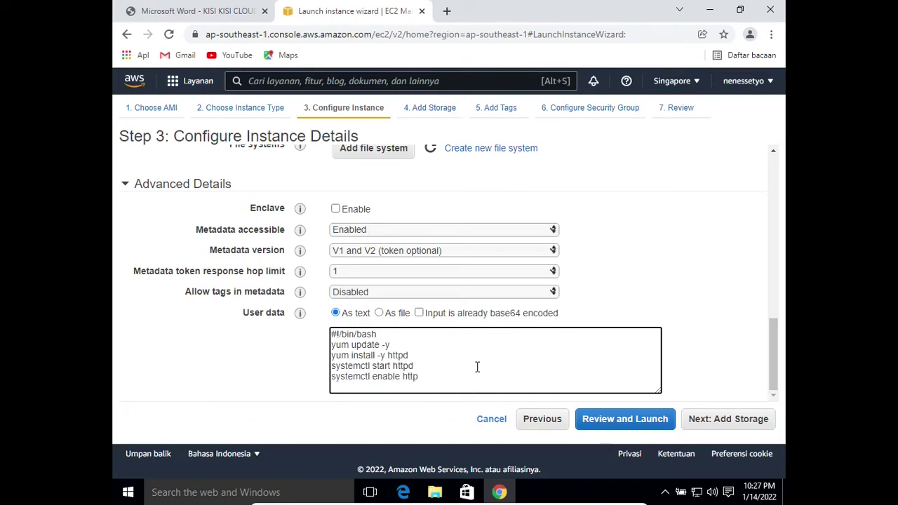
text(d)
Continue to the storage settings and keep General Purpose SSD (gp2) as the root volume's type
click(723, 421)
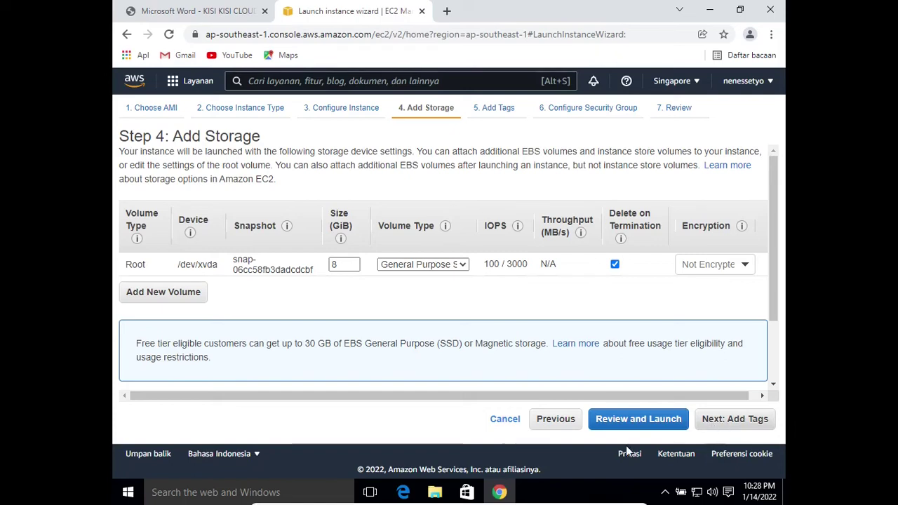
click(465, 263)
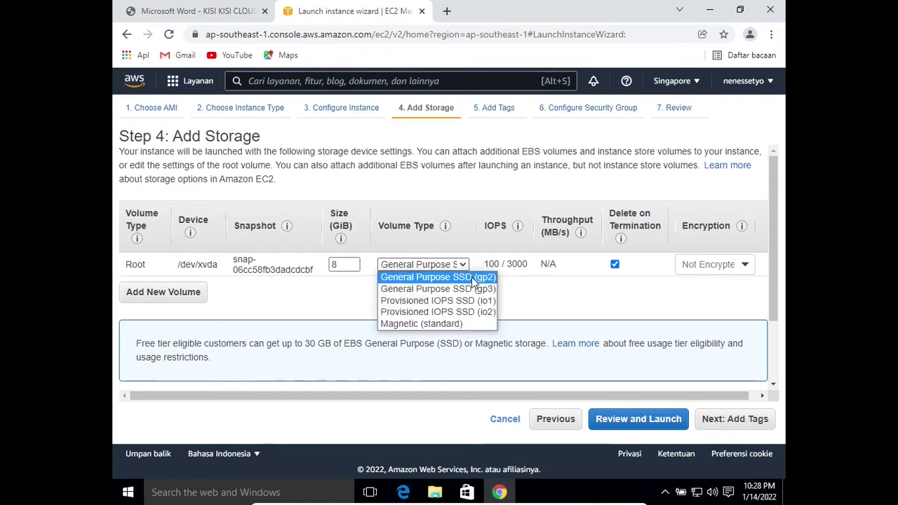
click(472, 278)
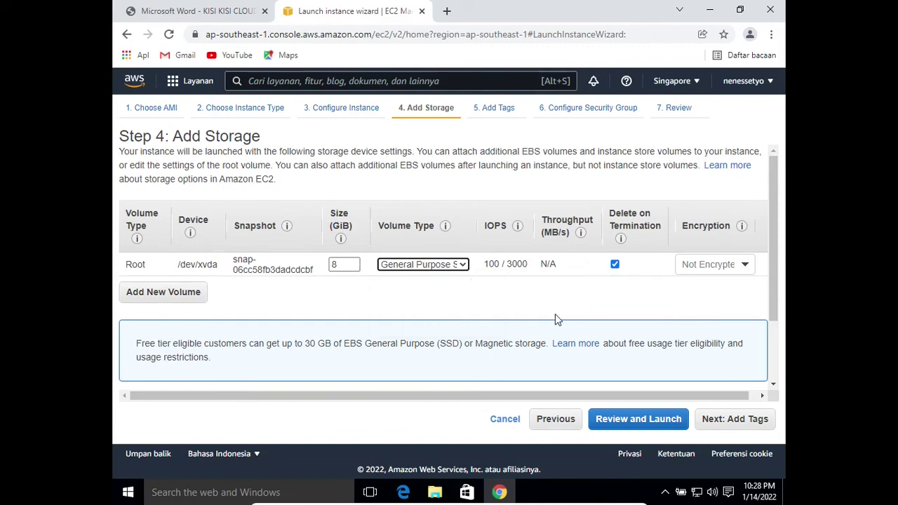
Continue to the tag settings and add a tag with key lkscc2022 and value lkscc2022
click(725, 425)
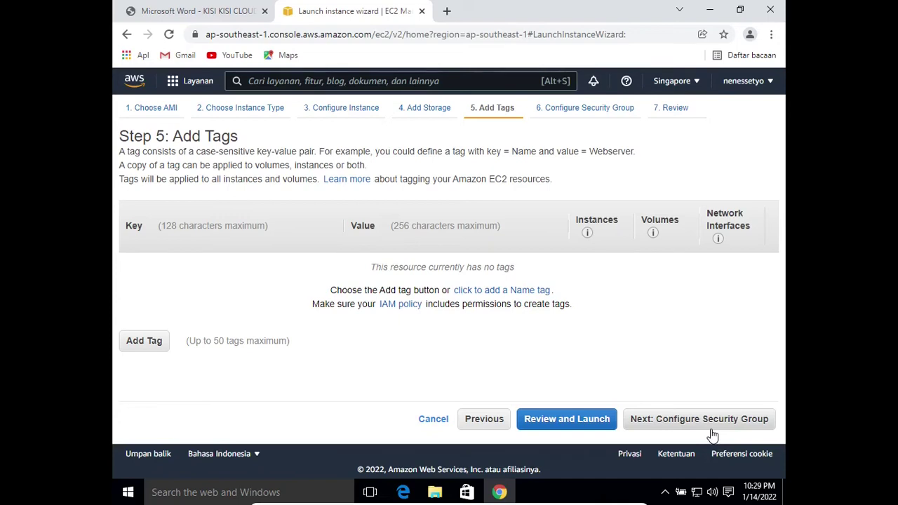
click(129, 347)
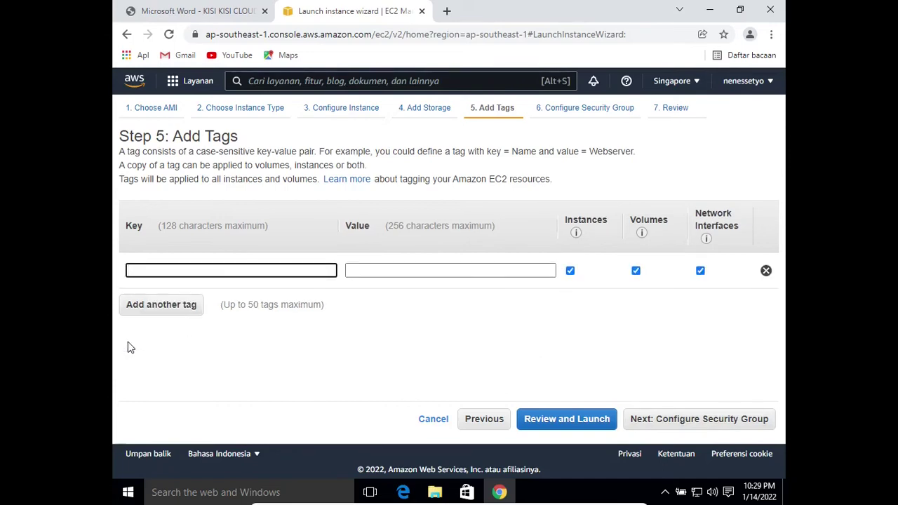
text(lkscc2022)
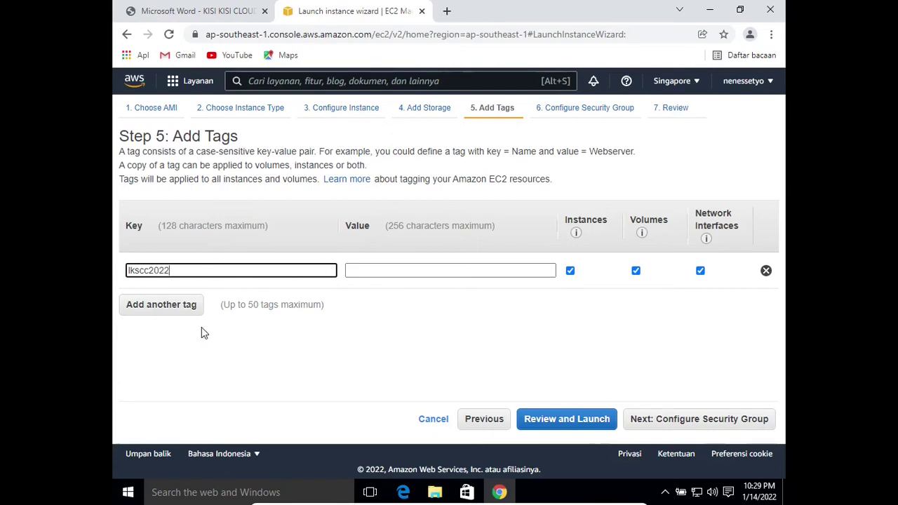
click(379, 269)
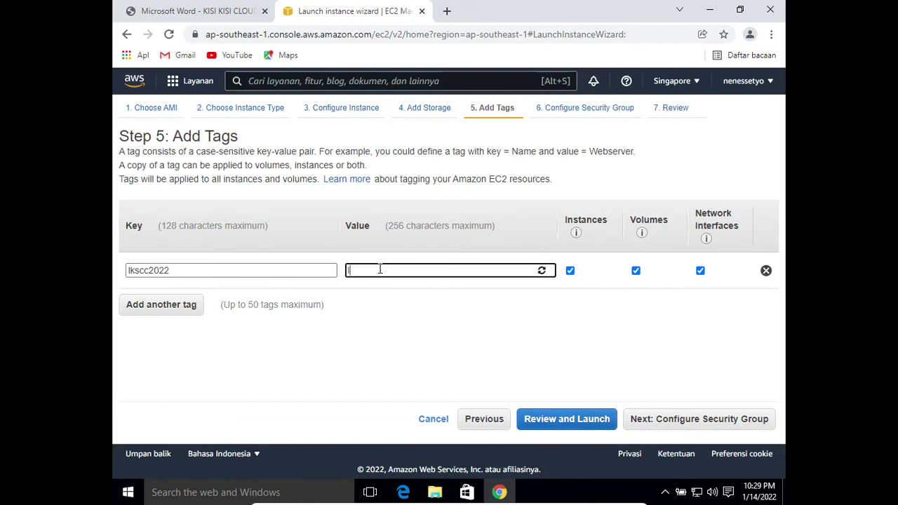
text(lkscc)
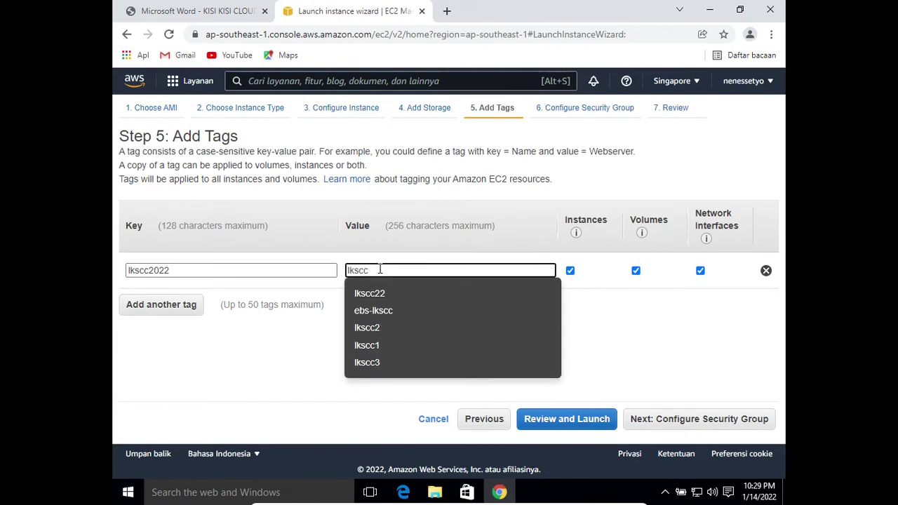
text(2022)
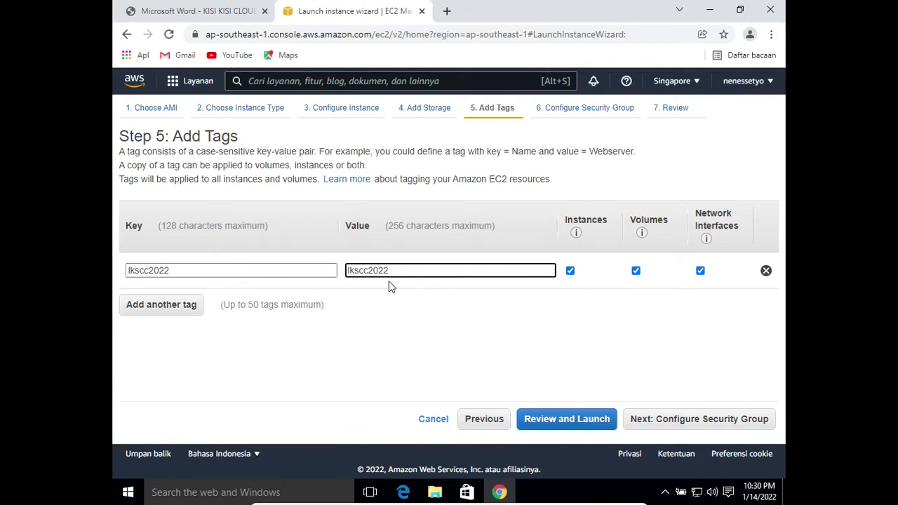
Continue to the security group settings, consulting the Security requirements in the competition PDF, and add a second inbound rule
click(691, 421)
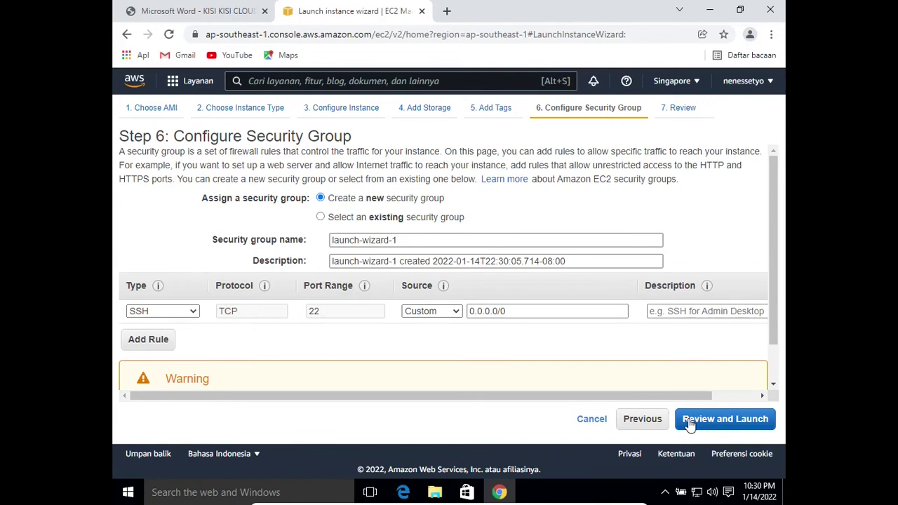
click(220, 6)
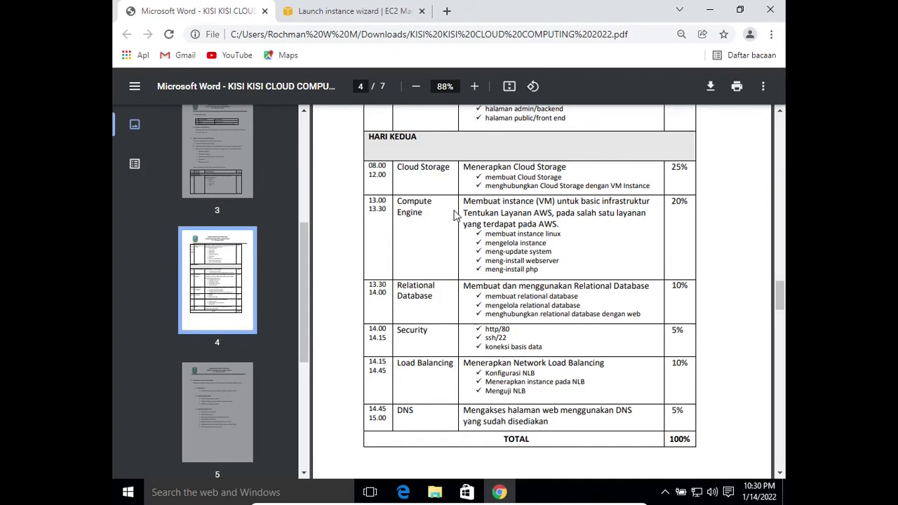
click(352, 17)
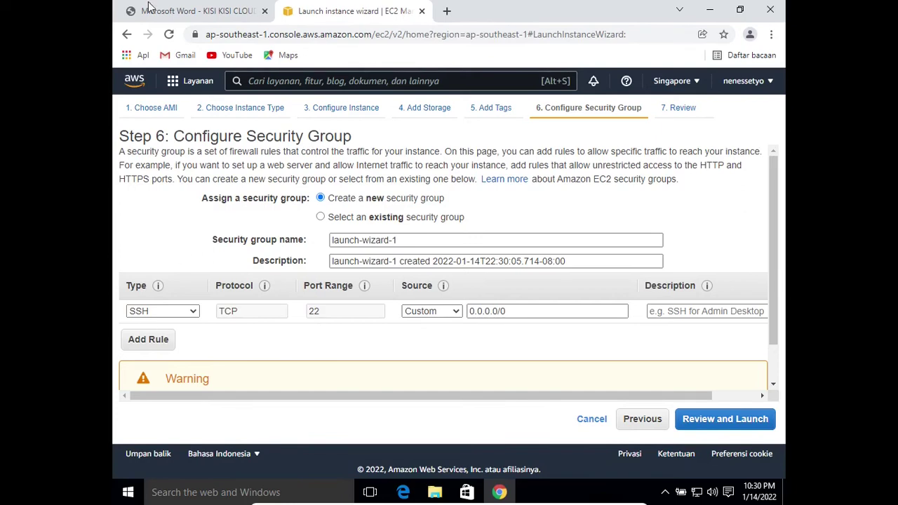
click(175, 12)
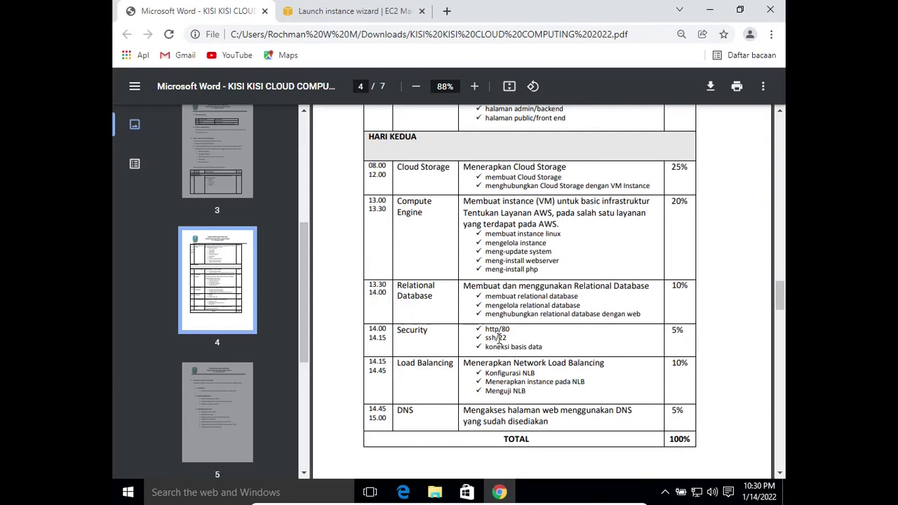
click(341, 11)
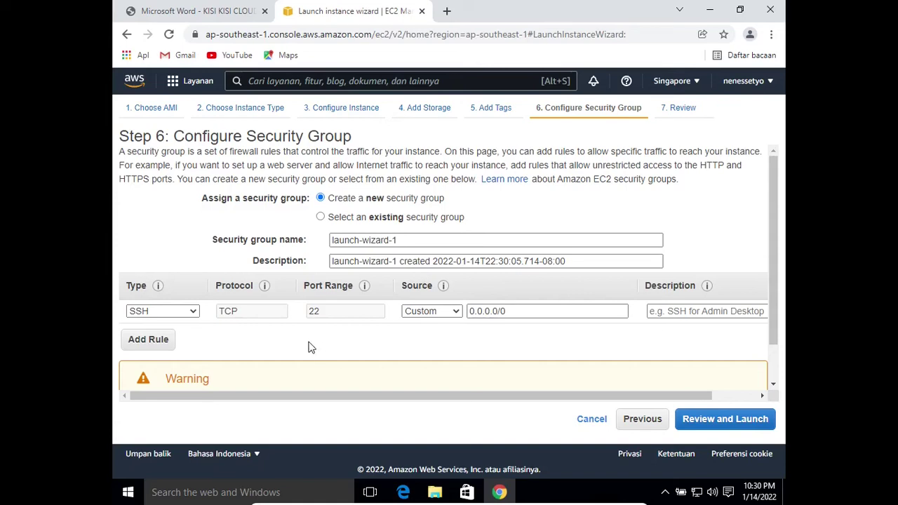
click(148, 339)
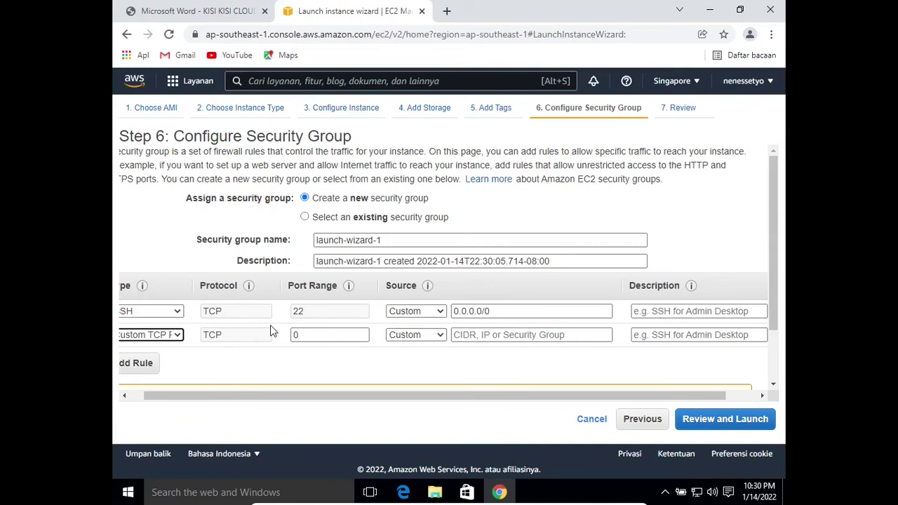
Name the new security group sglkscc2022
click(394, 239)
key(ctrl+a)
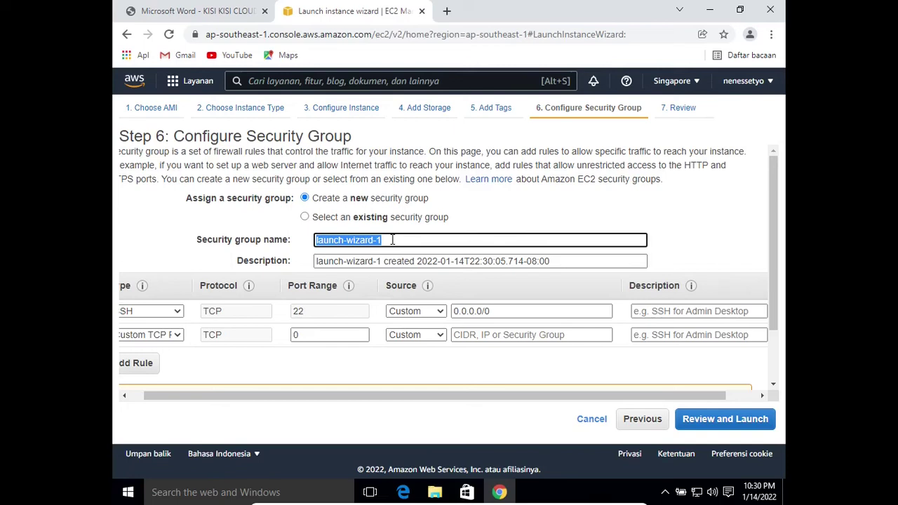
text(lkscc)
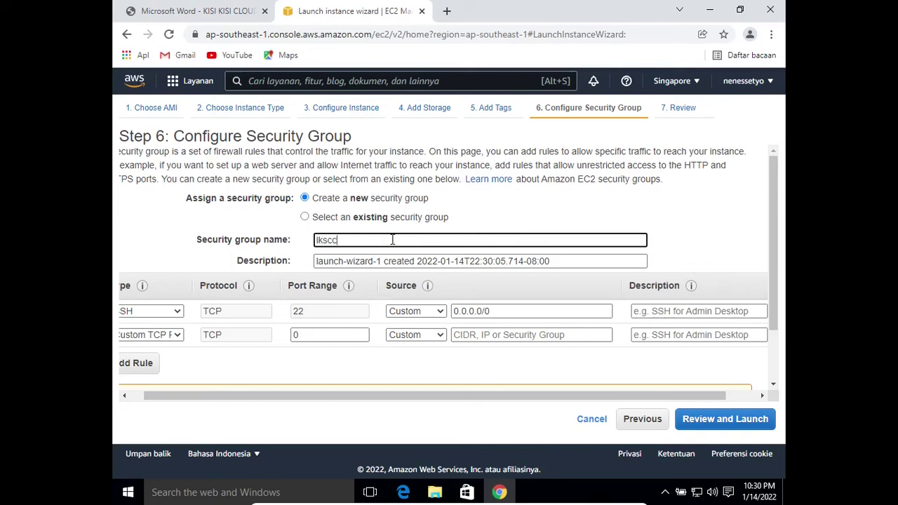
text(2022)
key(Left)
key(Left)
key(Left)
key(Left)
key(Left)
text(sg)
Set the security group's description to sg lks cc 2022
click(414, 262)
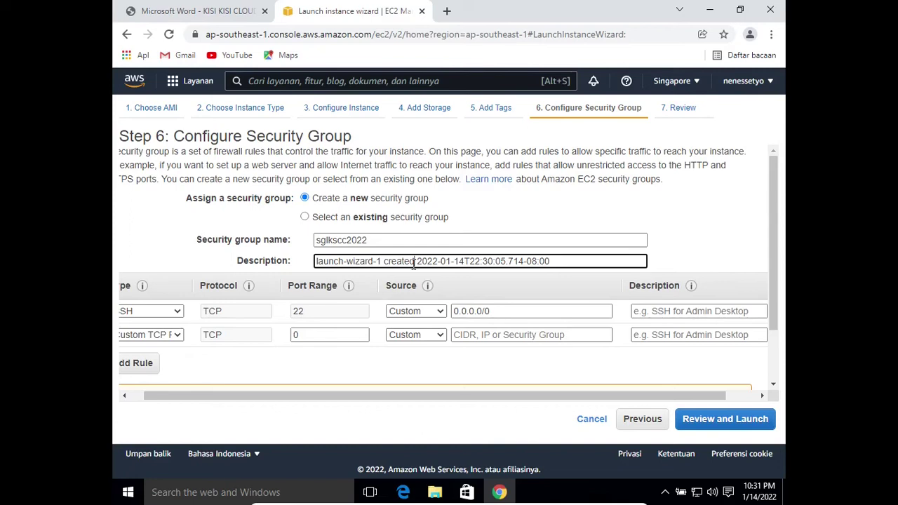
key(ctrl+a)
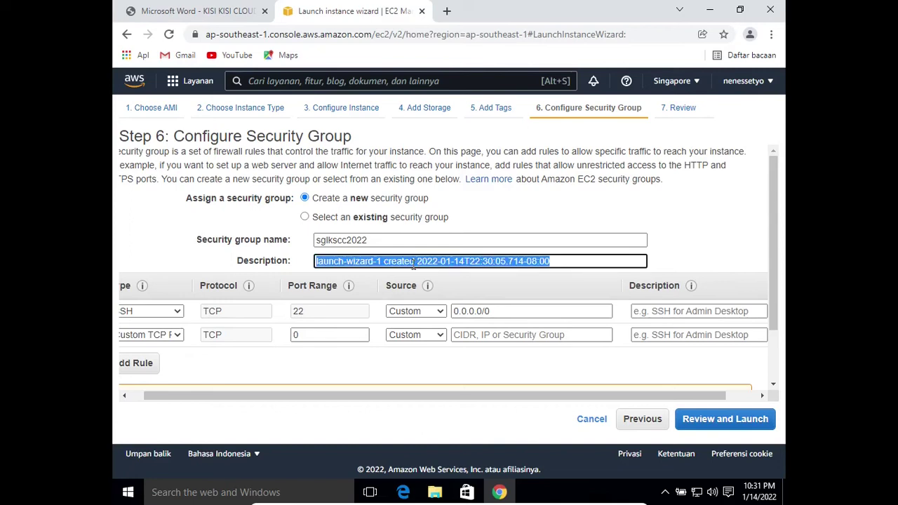
text(sg lks )
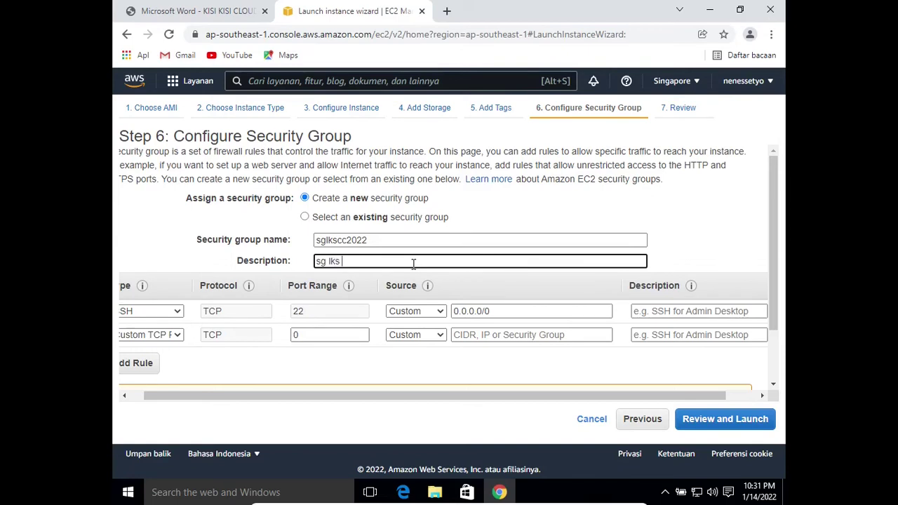
text(cc 2022)
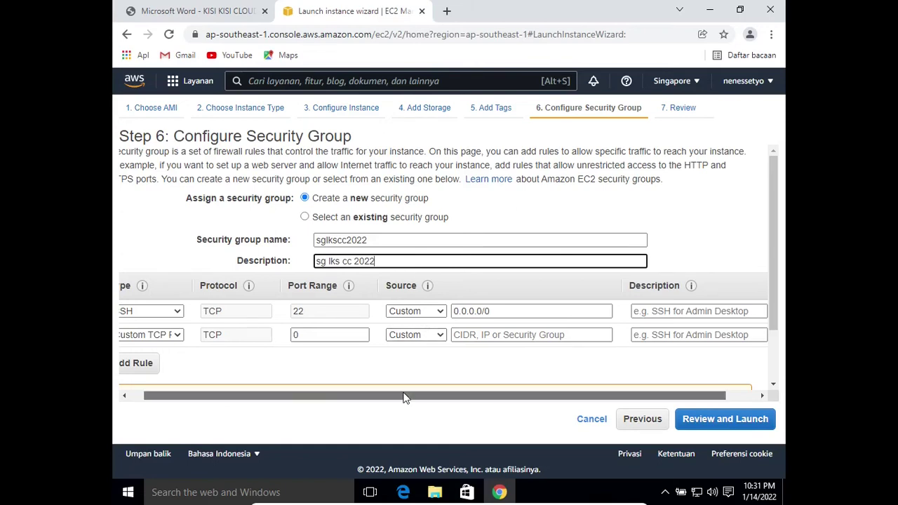
Set the second inbound rule's type to HTTP and compare the rules with the Security requirements in the competition PDF
drag(403, 398, 344, 398)
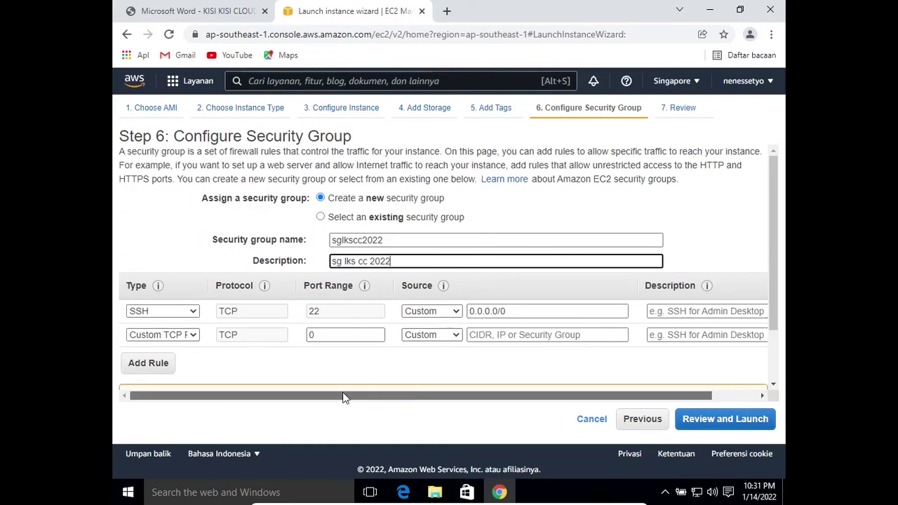
click(188, 337)
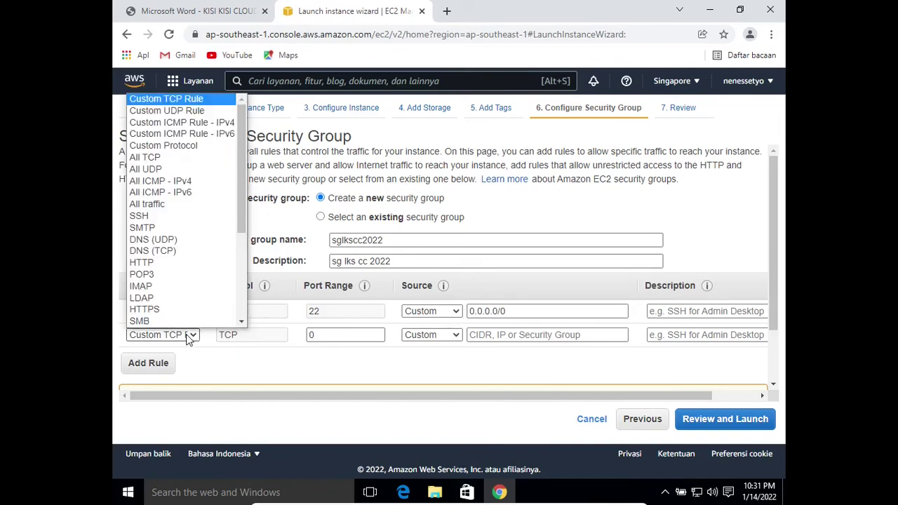
click(170, 263)
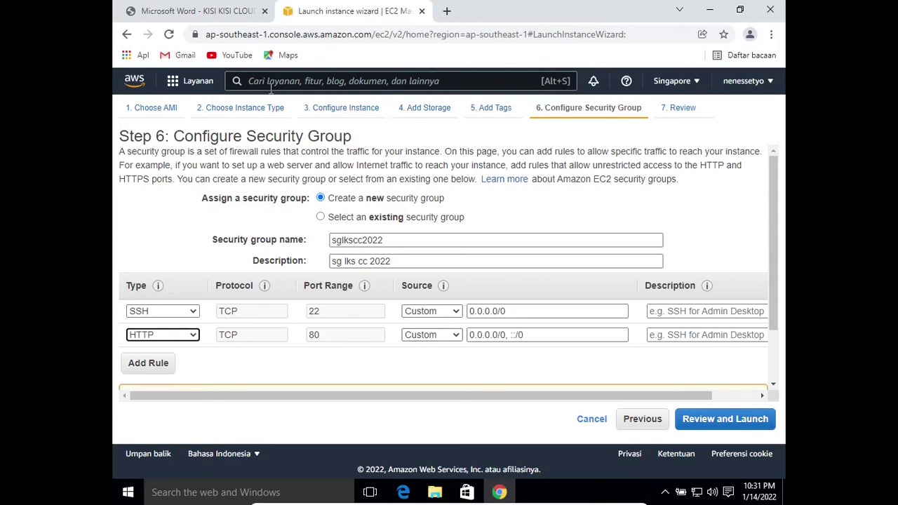
click(215, 12)
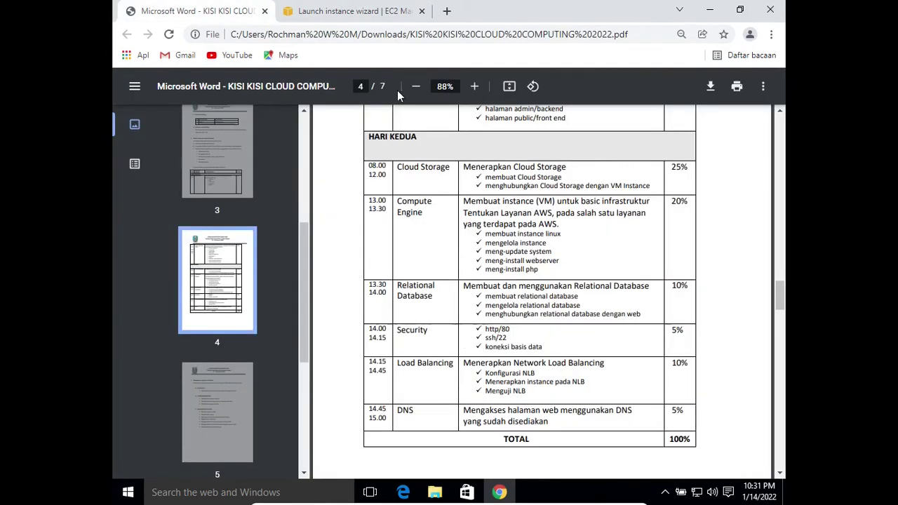
click(368, 19)
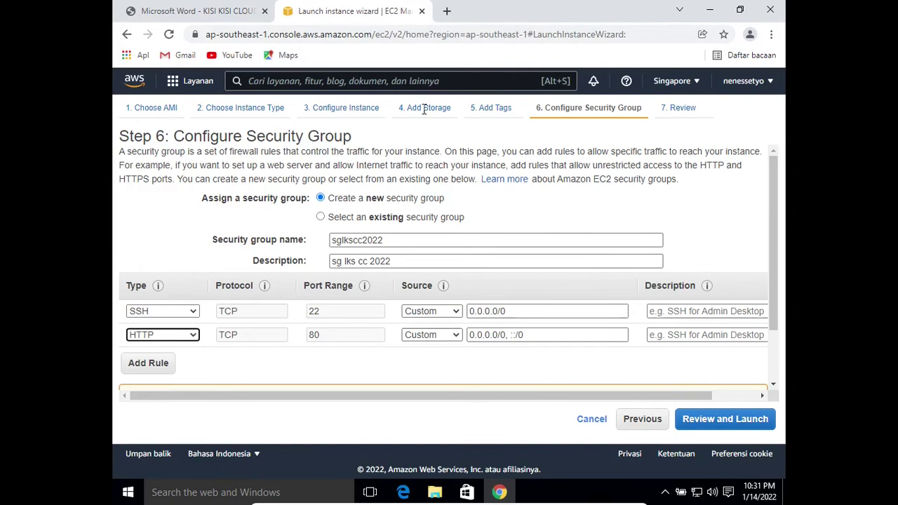
scroll(745, 398, right, 1)
scroll(762, 396, right, 3)
scroll(648, 394, left, 5)
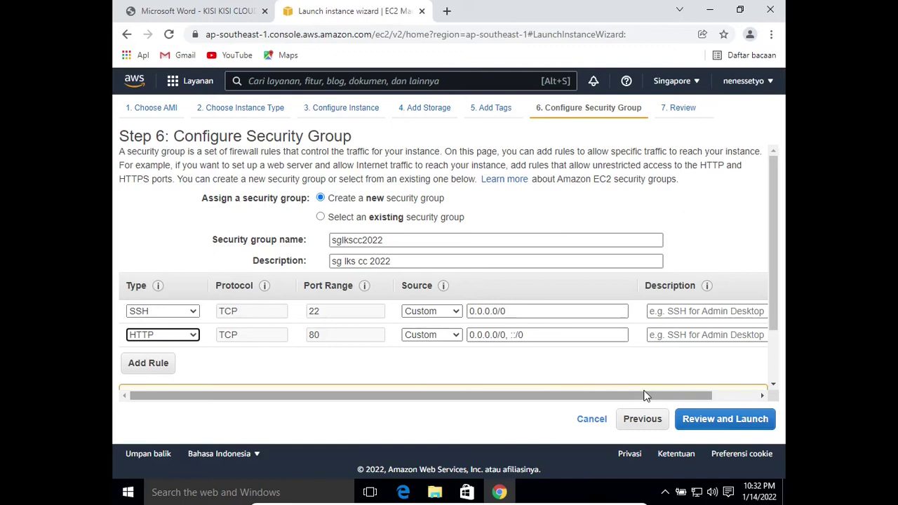
Open the launch review, return to the security group settings and change the group's description to security group lks cc jatim
click(712, 420)
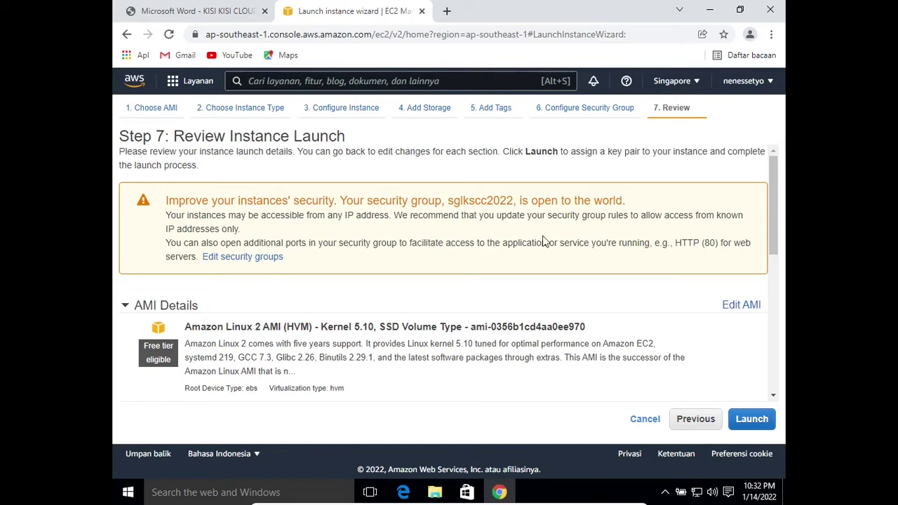
click(695, 420)
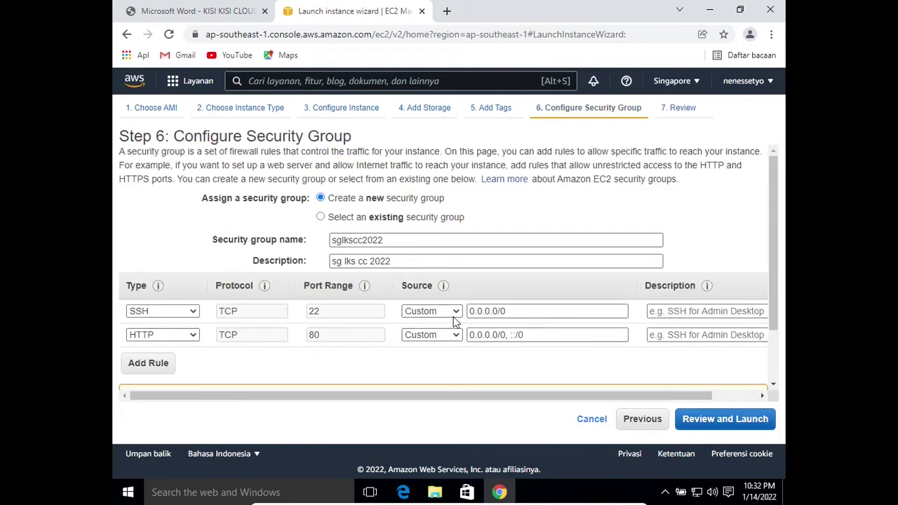
click(397, 260)
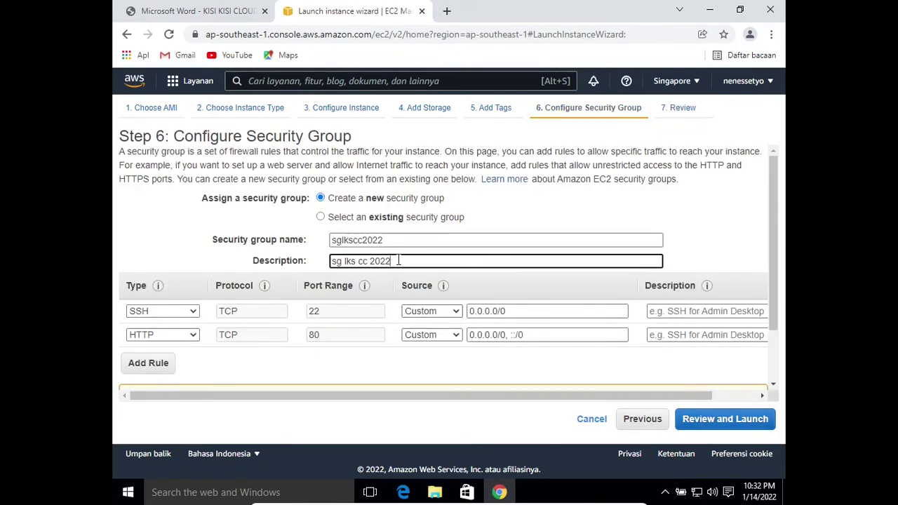
key(BackSpace)
key(BackSpace)
key(BackSpace)
key(BackSpace)
key(BackSpace)
key(BackSpace)
key(BackSpace)
key(BackSpace)
key(BackSpace)
key(BackSpace)
key(BackSpace)
text(ecurity)
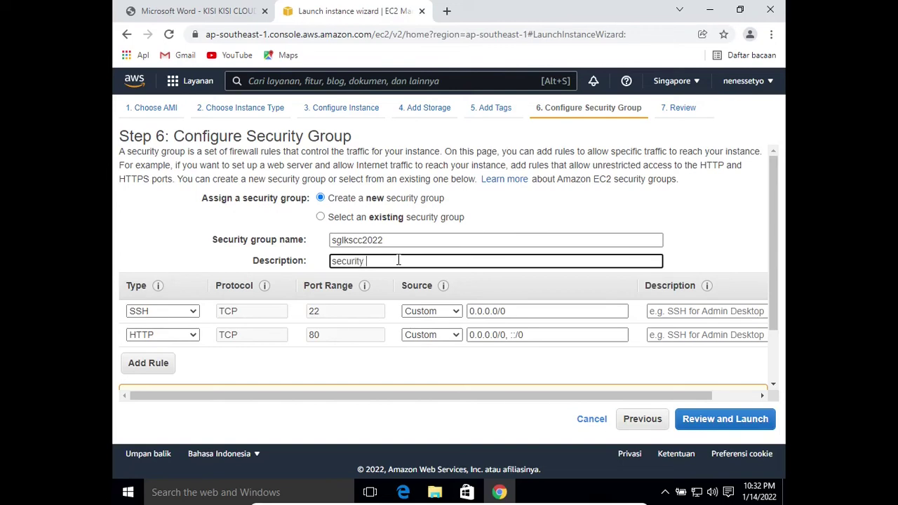
text( group lks)
text(cc 202)
key(BackSpace)
key(BackSpace)
key(BackSpace)
key(BackSpace)
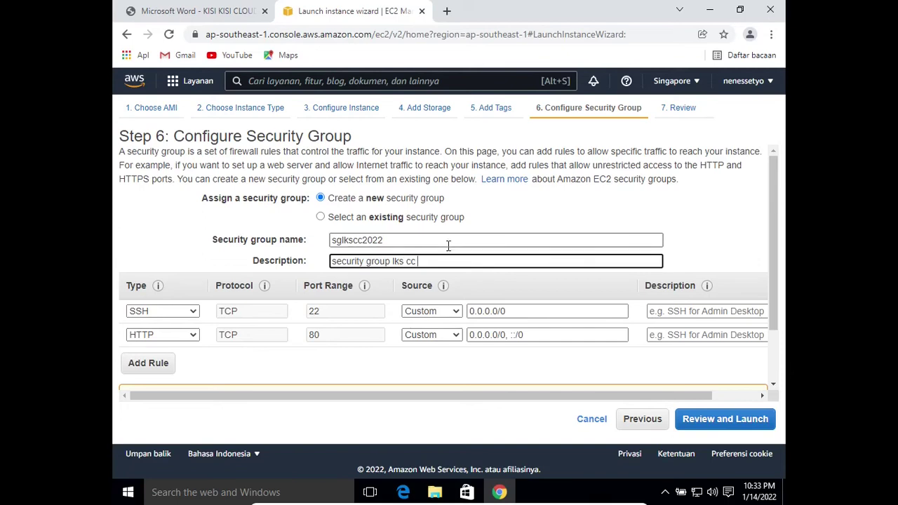
text(jatim)
Rename the security group as sglksccjatim
click(397, 241)
key(BackSpace)
key(BackSpace)
key(BackSpace)
key(BackSpace)
text(jatim)
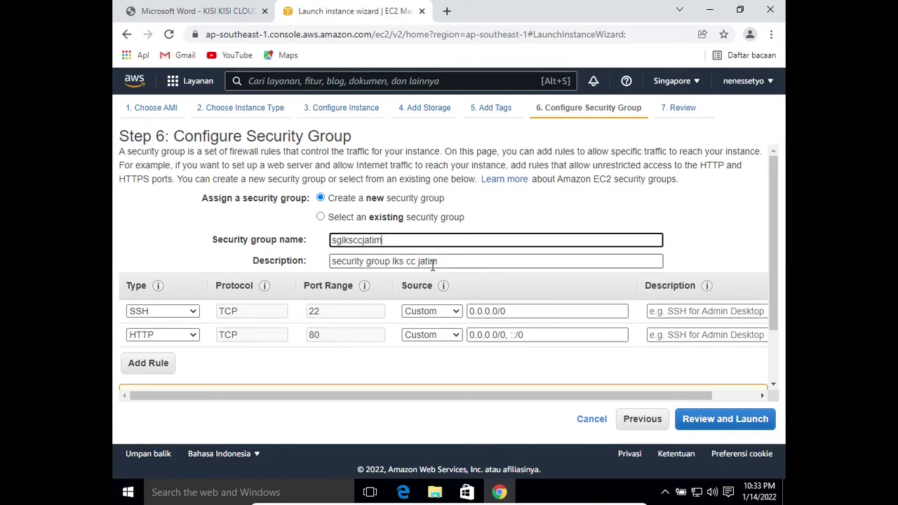
Continue to the launch review and check the AMI, instance type and security group details
click(729, 420)
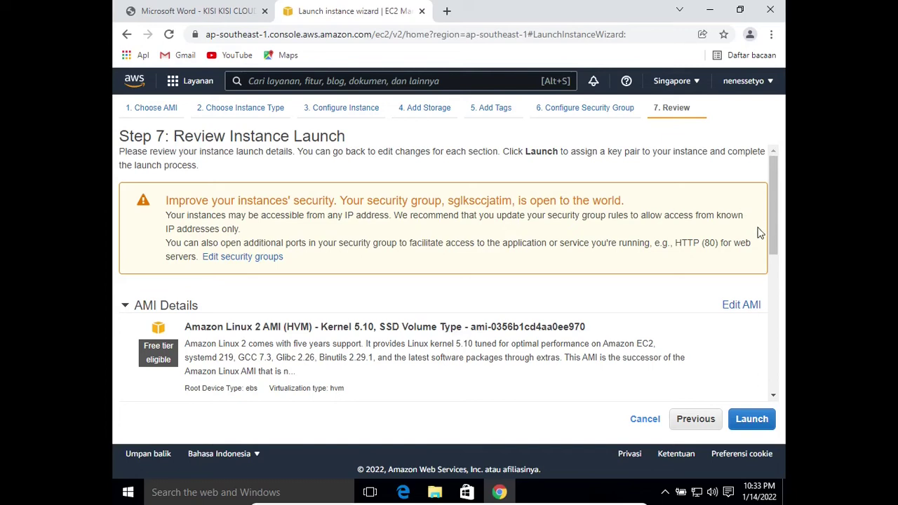
drag(773, 232, 777, 287)
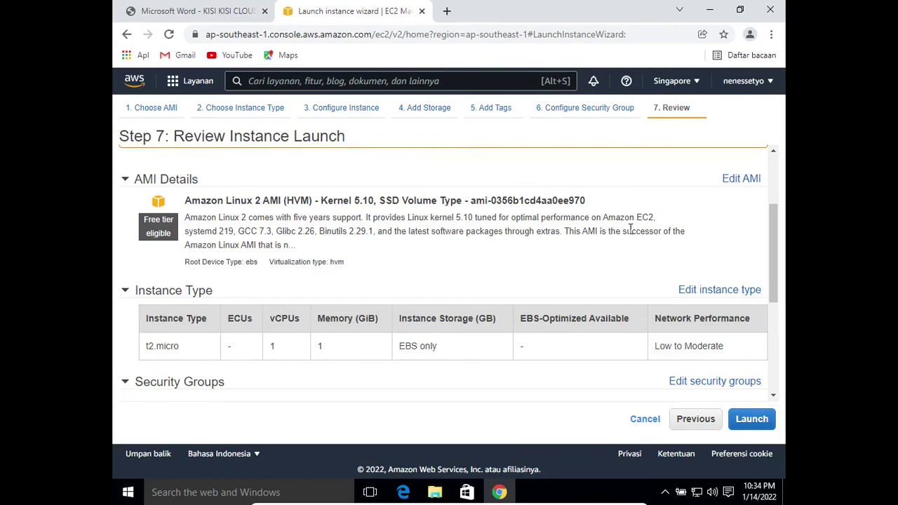
drag(775, 275, 776, 317)
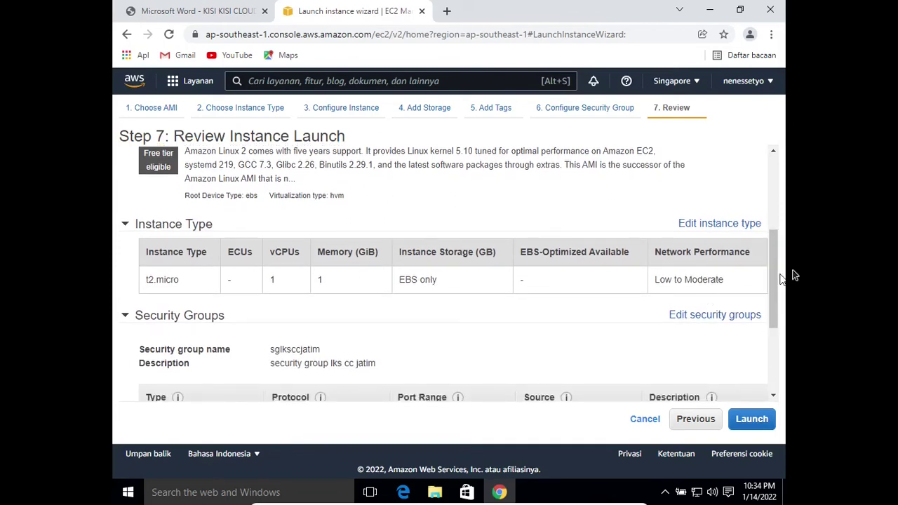
drag(774, 289, 777, 345)
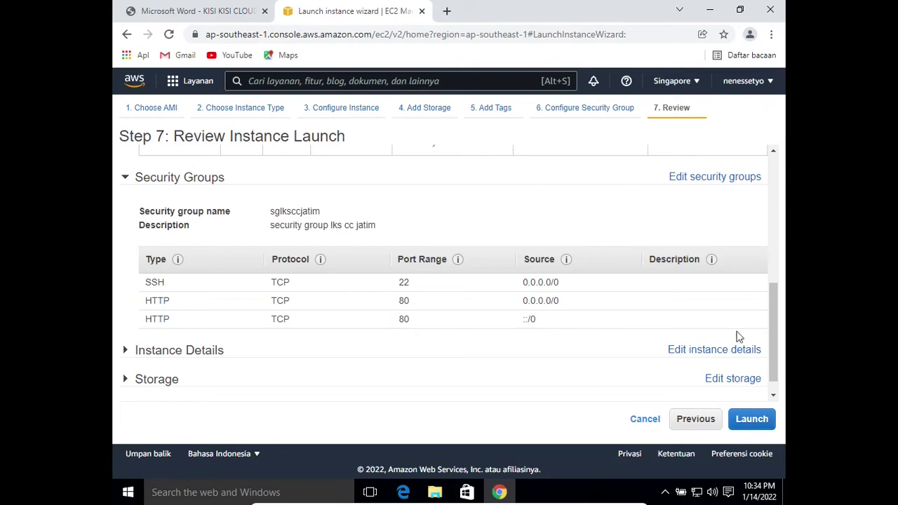
drag(769, 350, 769, 378)
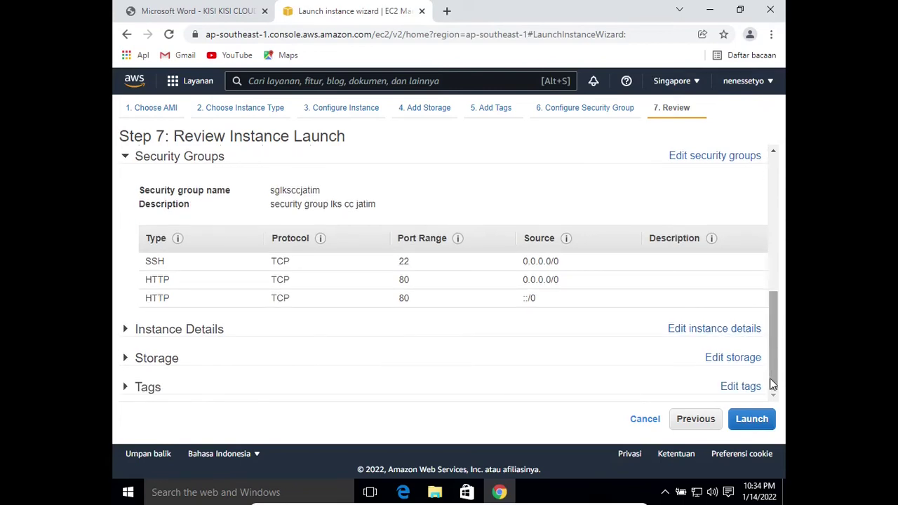
Start launching the reviewed instance and choose to create a new key pair for it
click(763, 428)
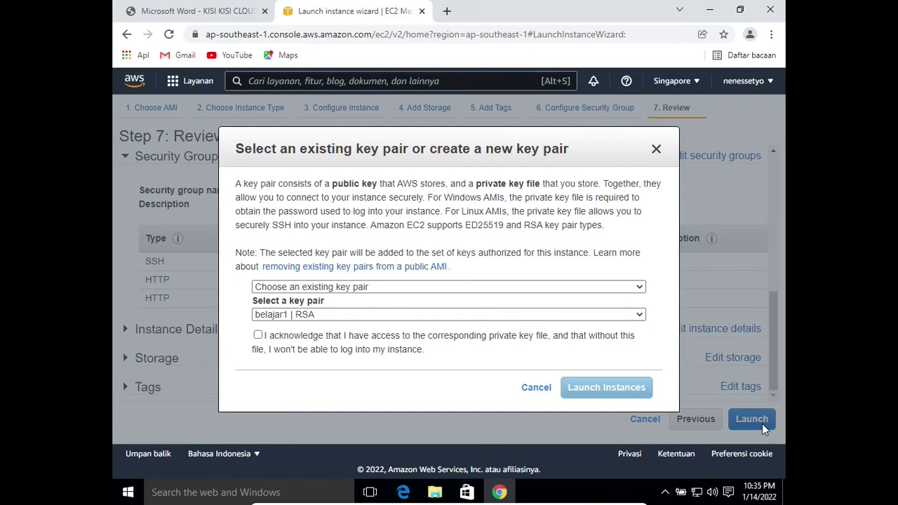
click(382, 288)
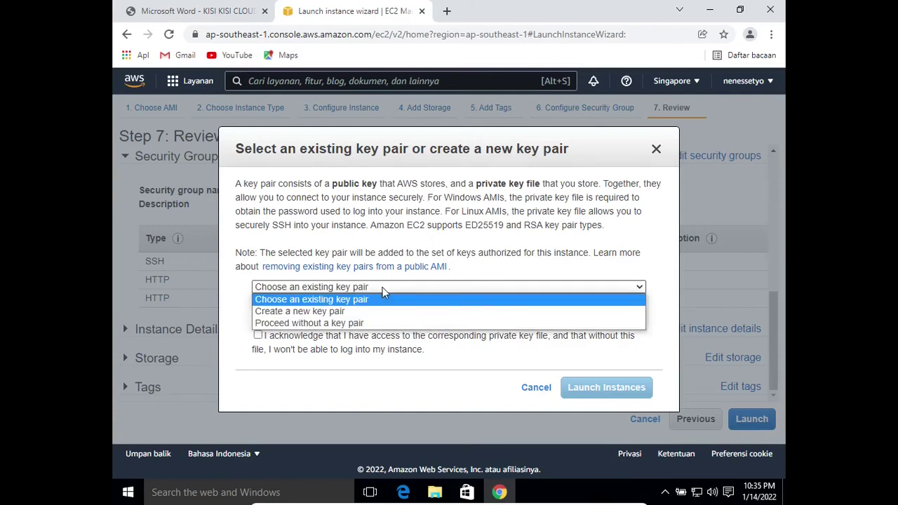
click(334, 311)
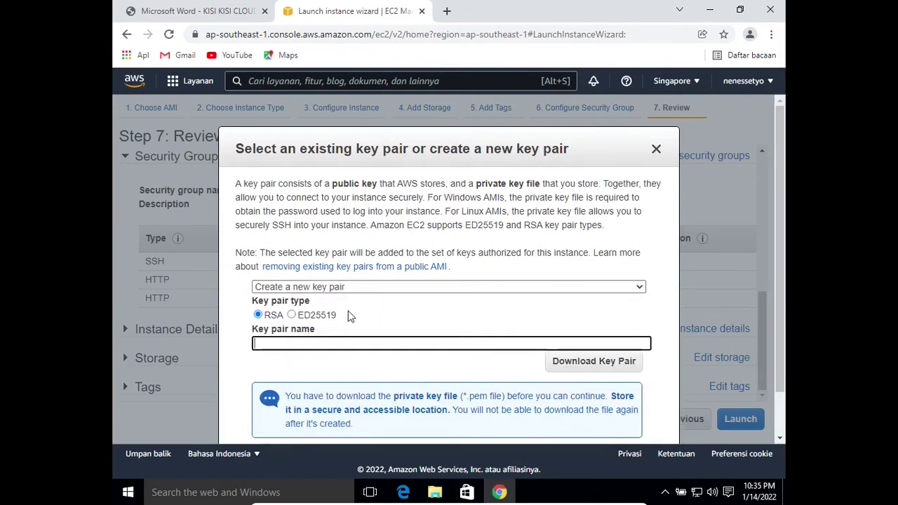
Compare the options to proceed without a key pair and to create a new one, settling on a new key pair
click(382, 289)
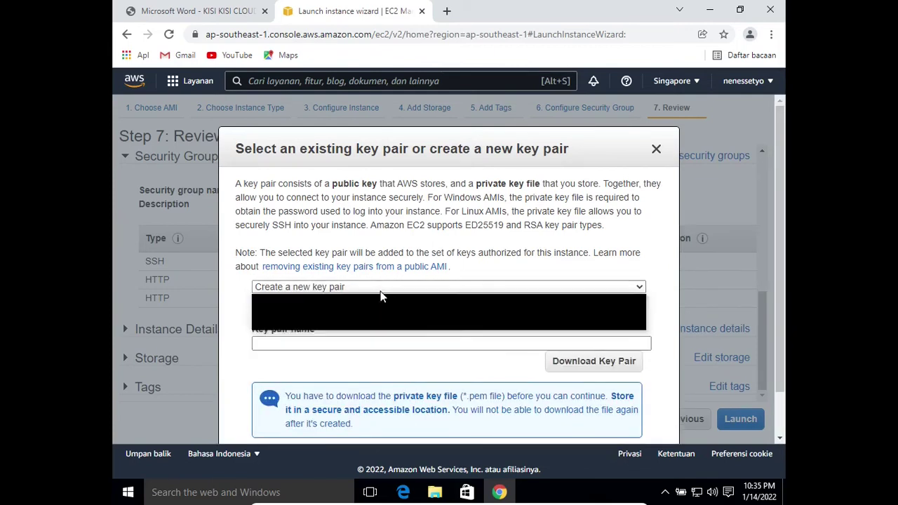
click(335, 323)
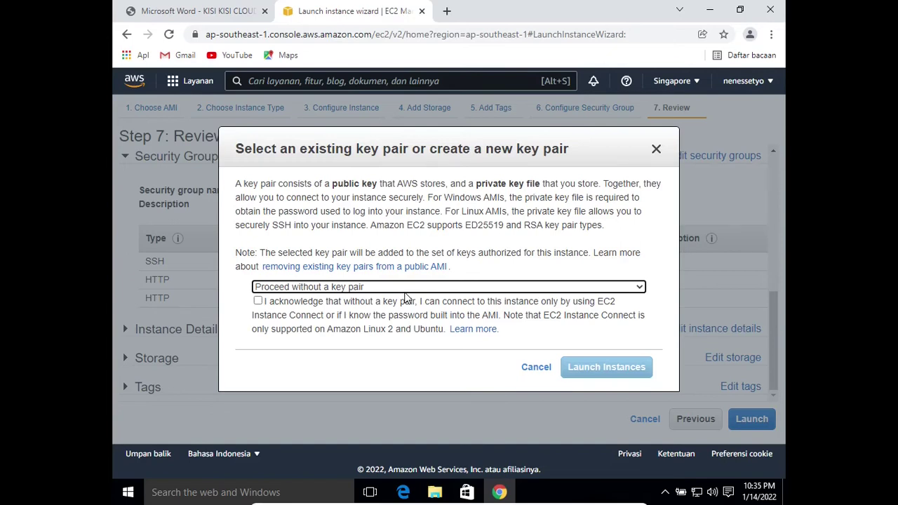
click(448, 290)
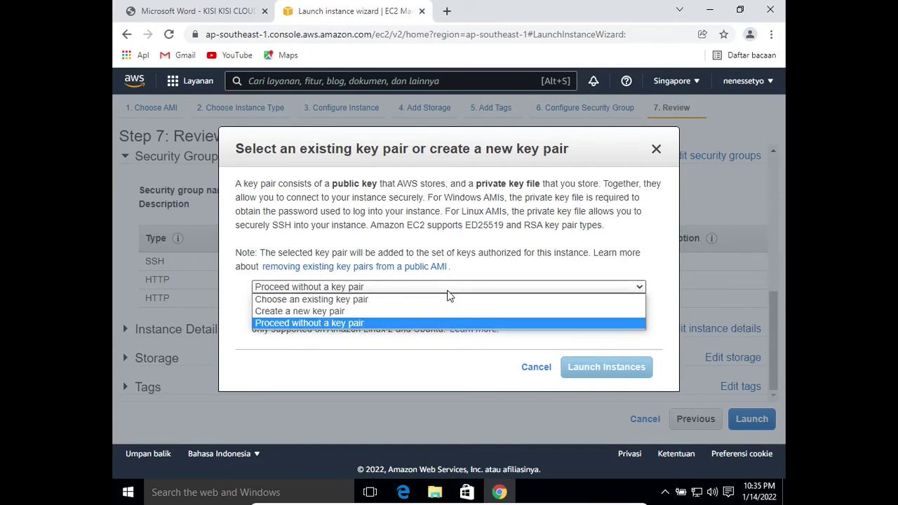
click(374, 313)
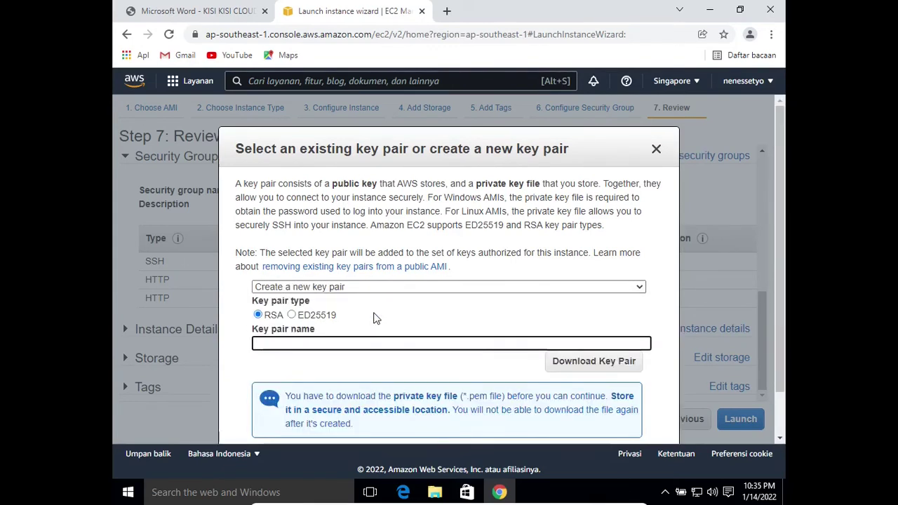
click(449, 287)
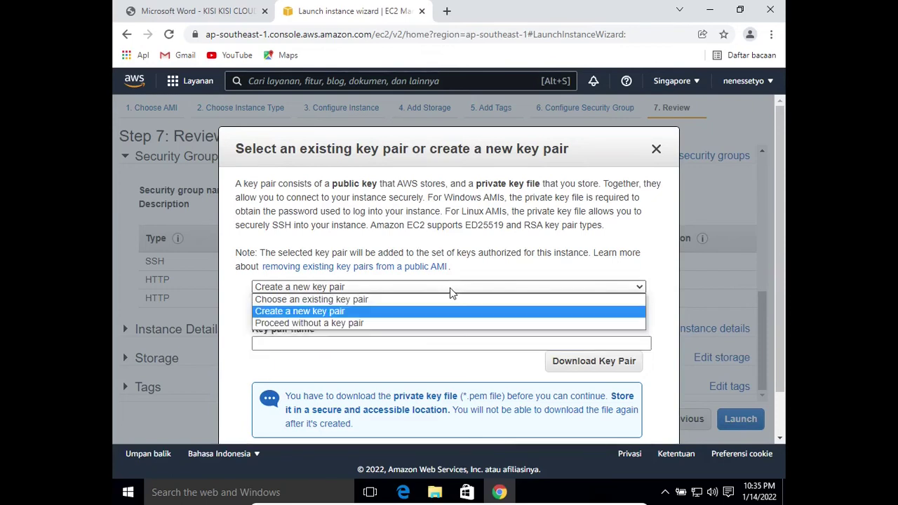
click(392, 312)
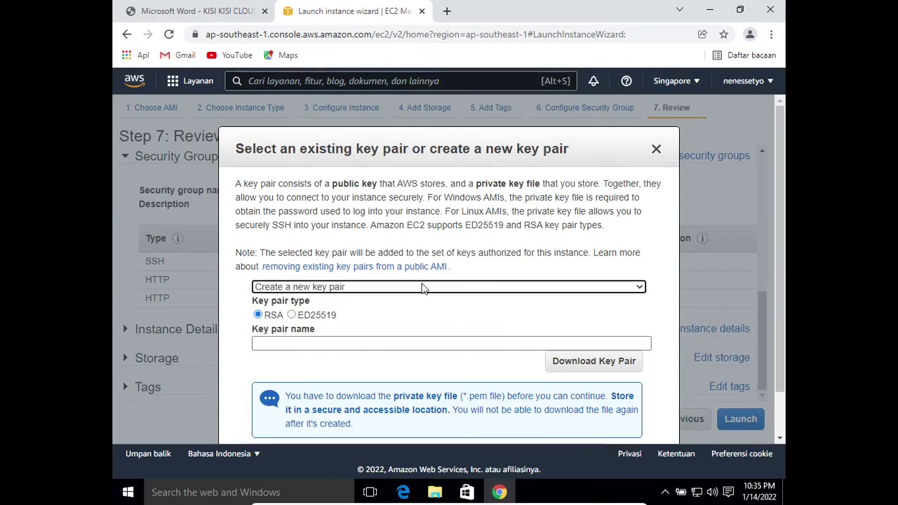
click(426, 288)
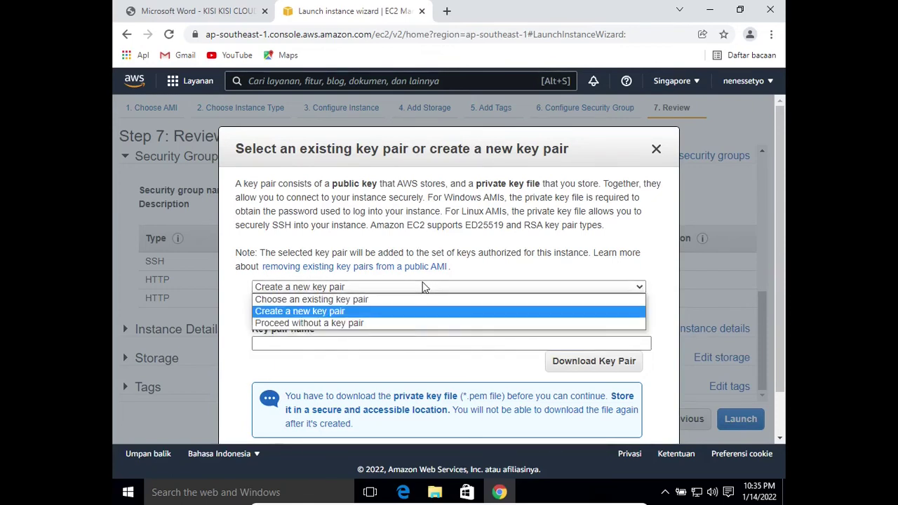
click(344, 322)
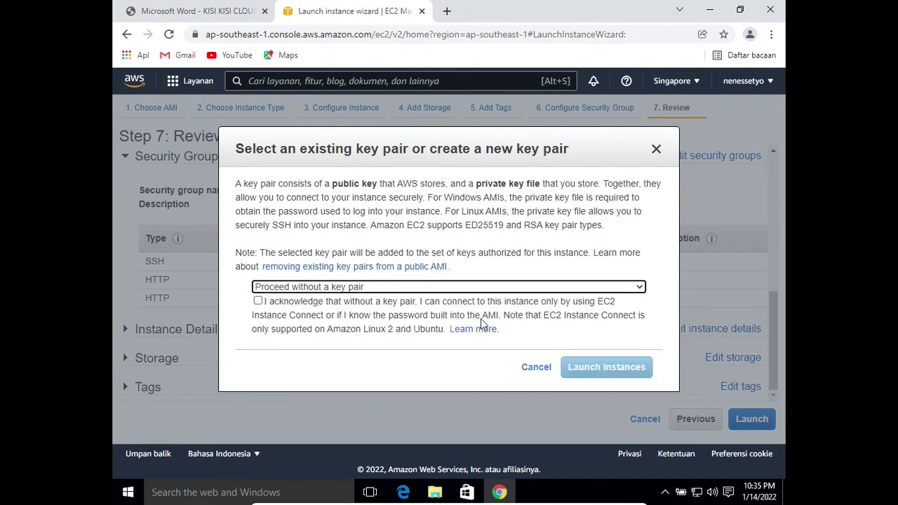
click(385, 289)
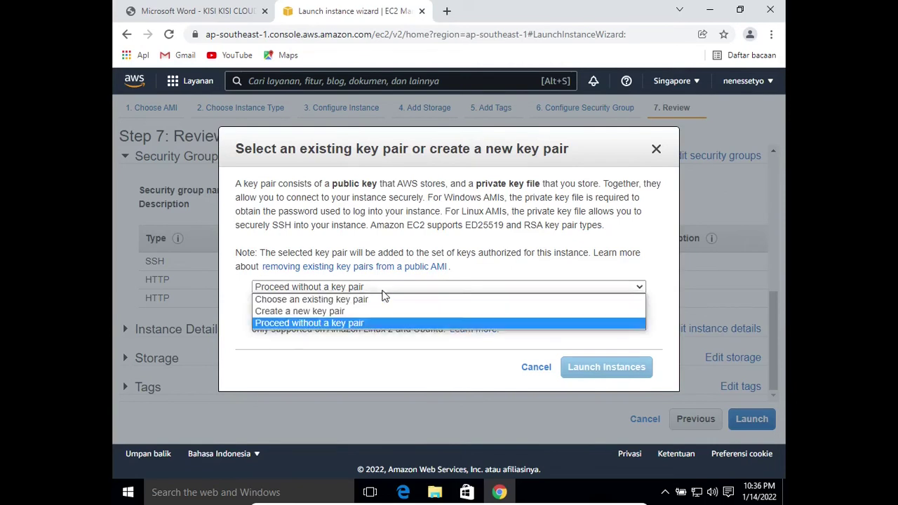
click(346, 312)
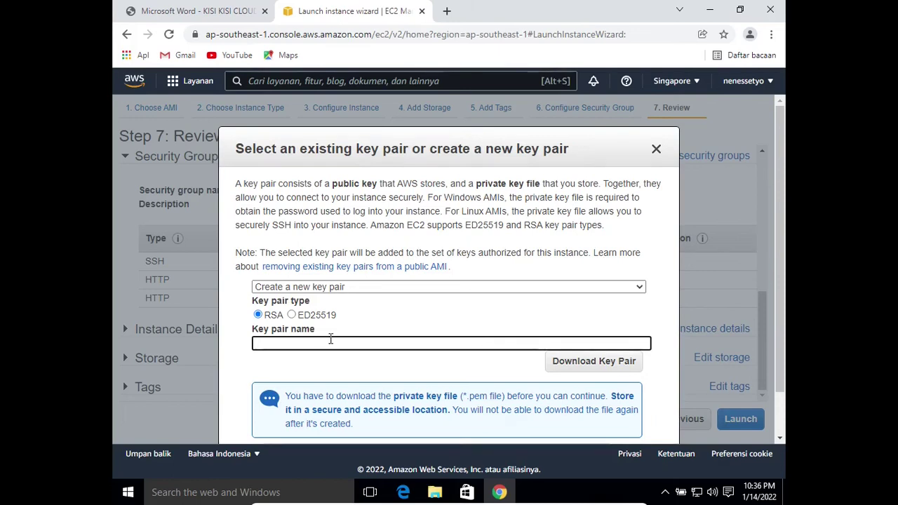
Name the new RSA key pair lksccjatim and download its private key file
text(lk)
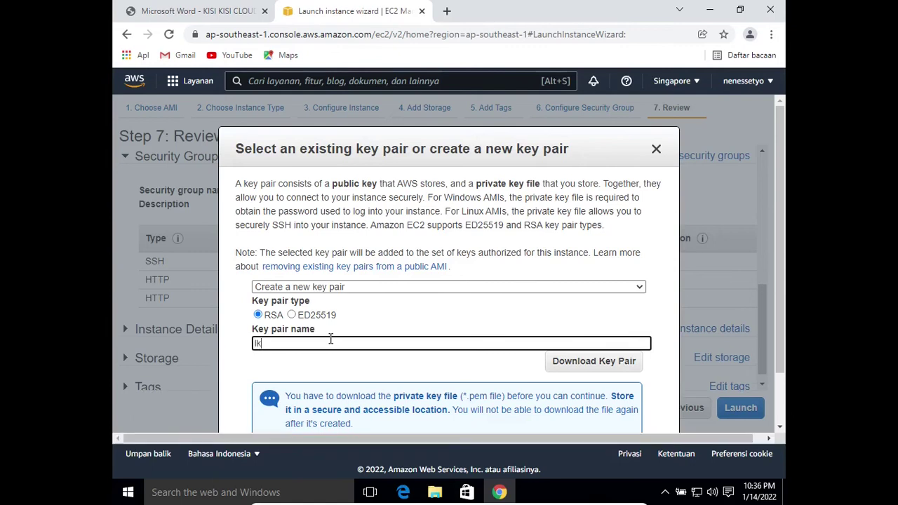
text(s)
key(BackSpace)
key(BackSpace)
key(BackSpace)
text(kp)
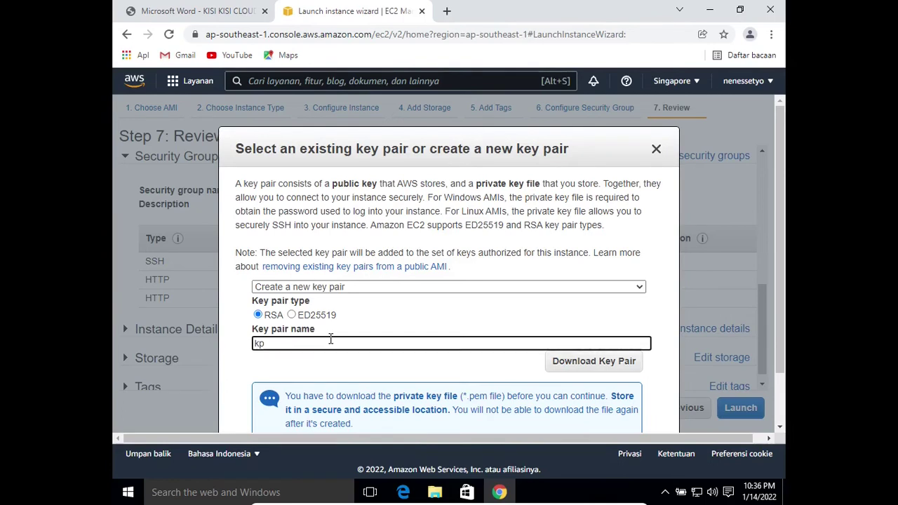
key(BackSpace)
key(BackSpace)
text(lkscc)
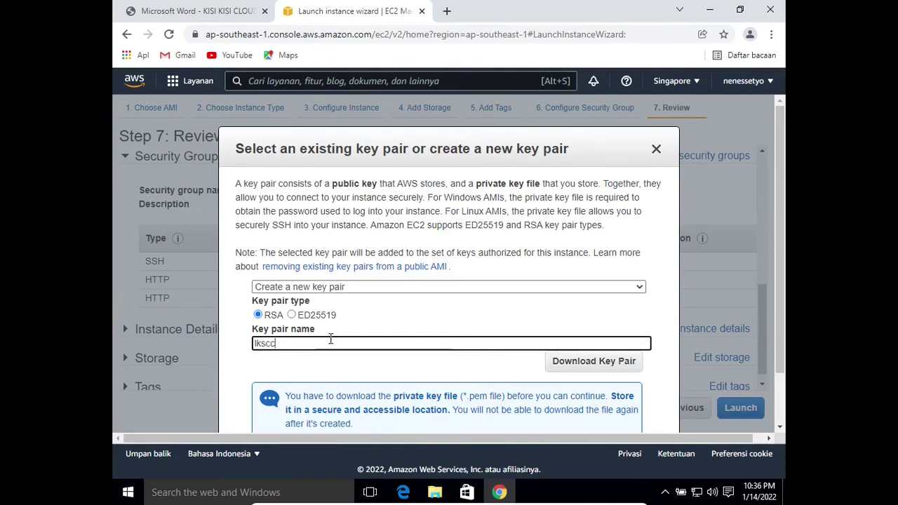
text(jatim)
drag(777, 318, 780, 366)
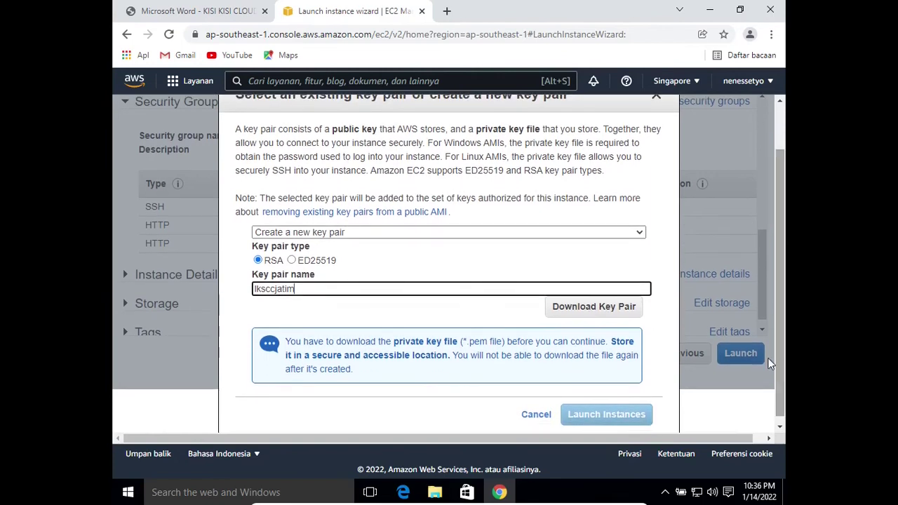
click(588, 308)
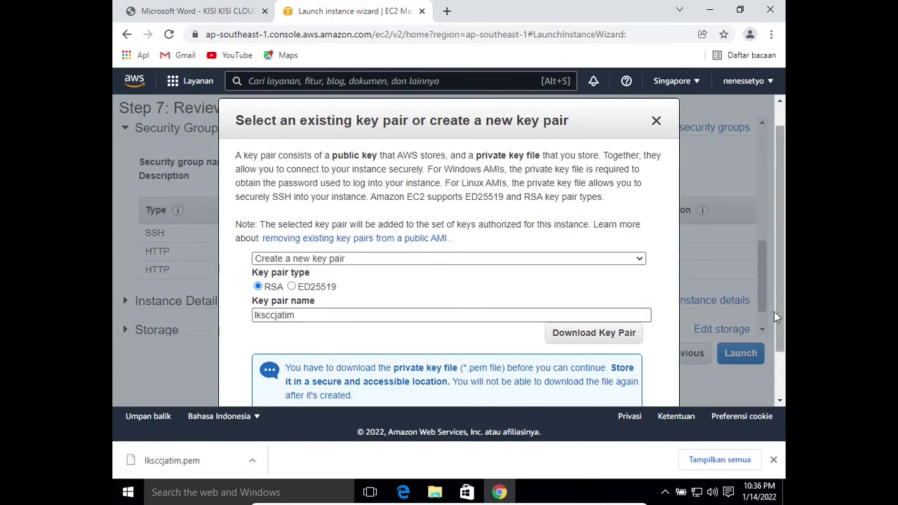
Launch the instance with the new key pair and open the instances list from the launch status page
drag(775, 317, 776, 374)
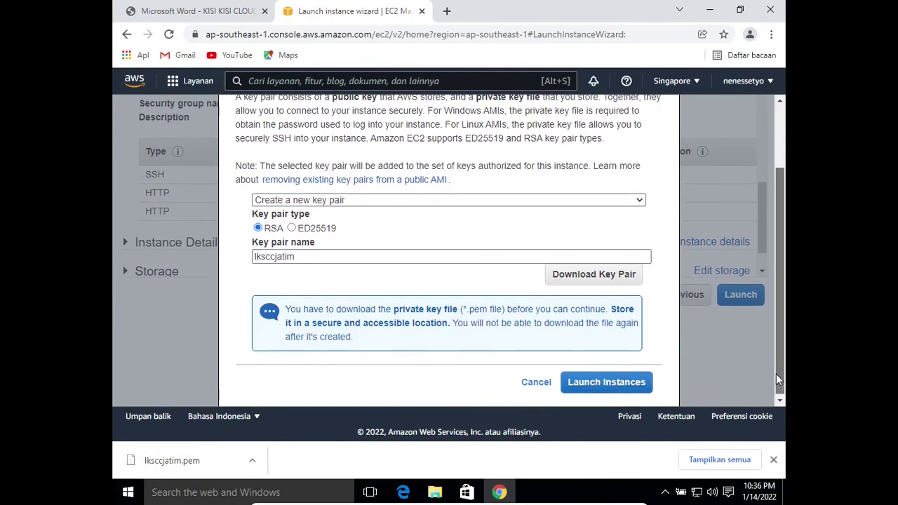
click(620, 389)
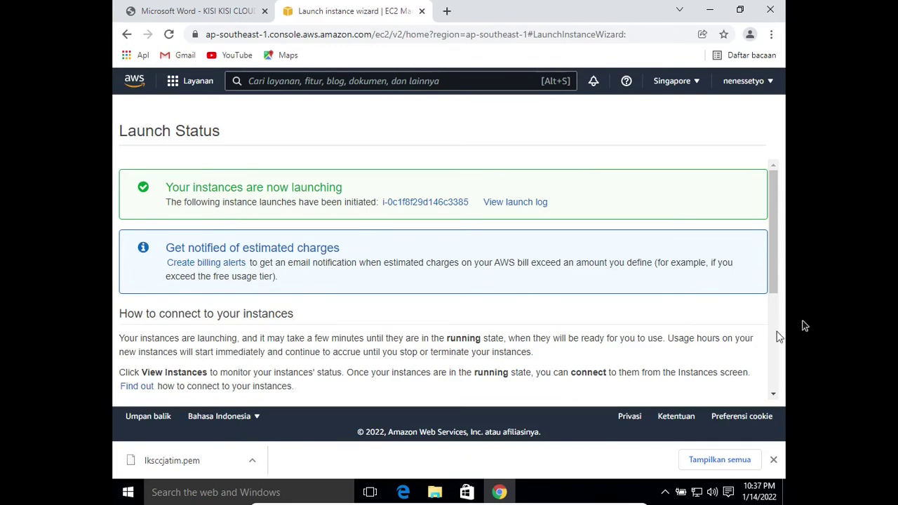
drag(776, 284, 778, 416)
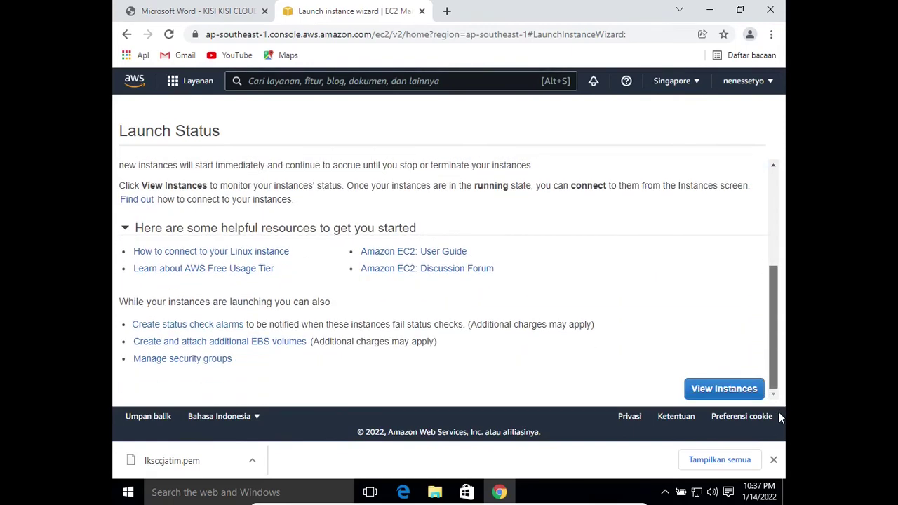
click(714, 390)
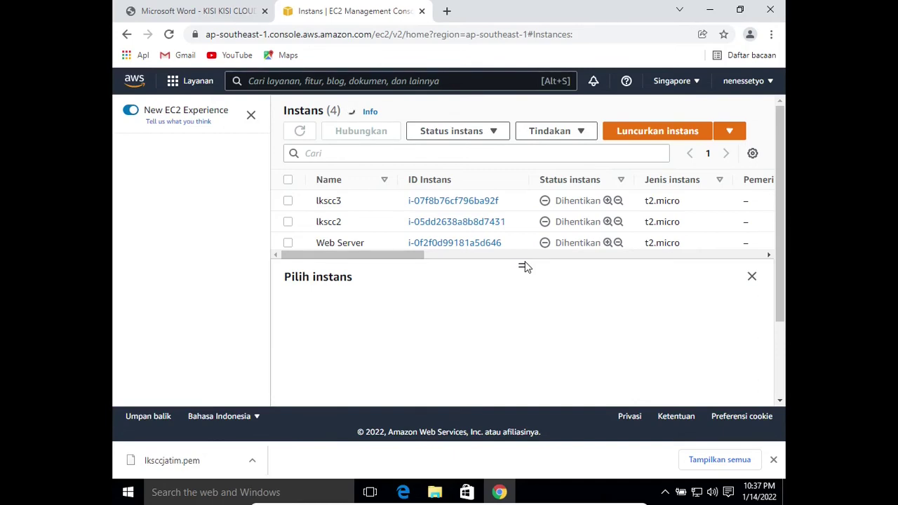
Collapse the instance details pane and review the new instance's columns in the instances list
drag(395, 256, 373, 262)
click(753, 279)
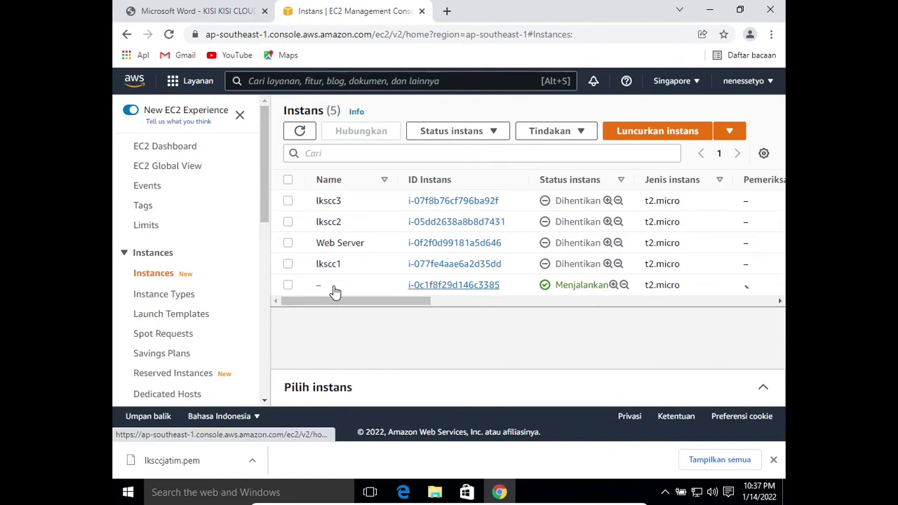
mouse_move(333, 286)
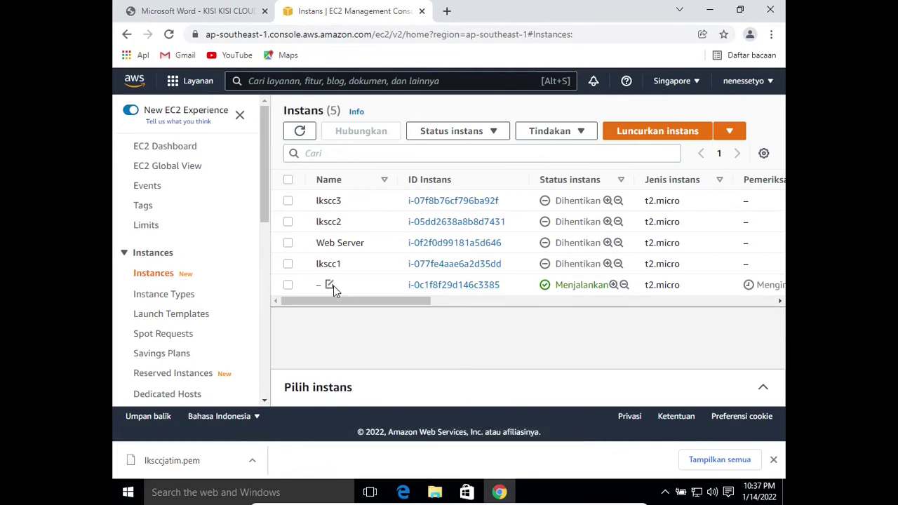
drag(414, 304, 511, 305)
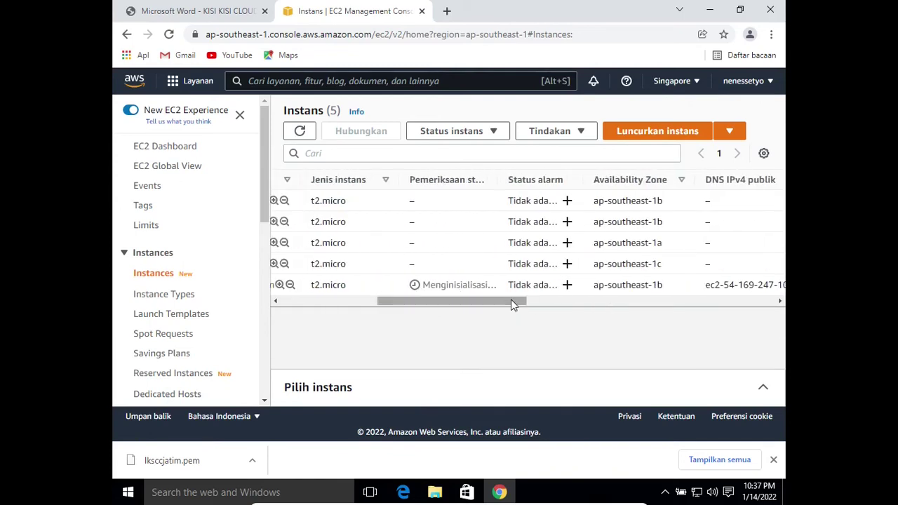
drag(510, 298, 358, 308)
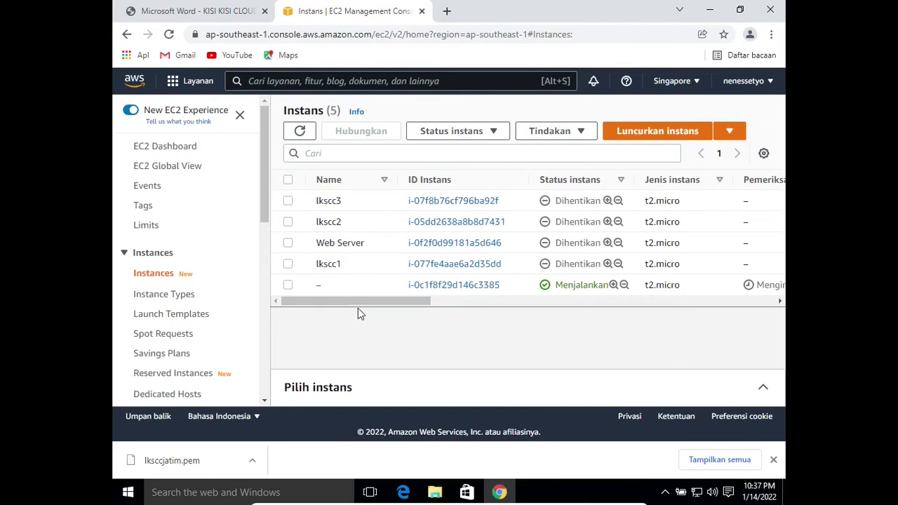
Name the newly launched instance lksccjatim1, consulting the task list in the competition PDF before saving
mouse_move(327, 286)
click(329, 286)
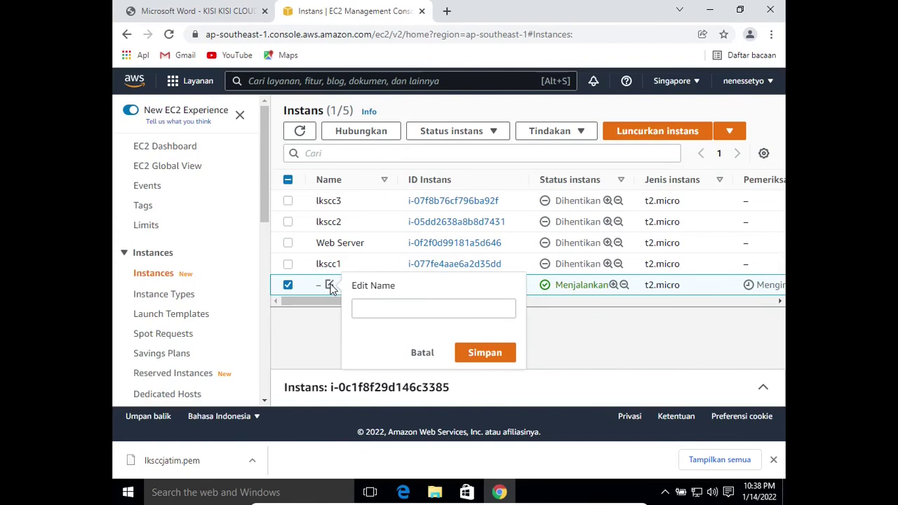
click(382, 312)
text(lk)
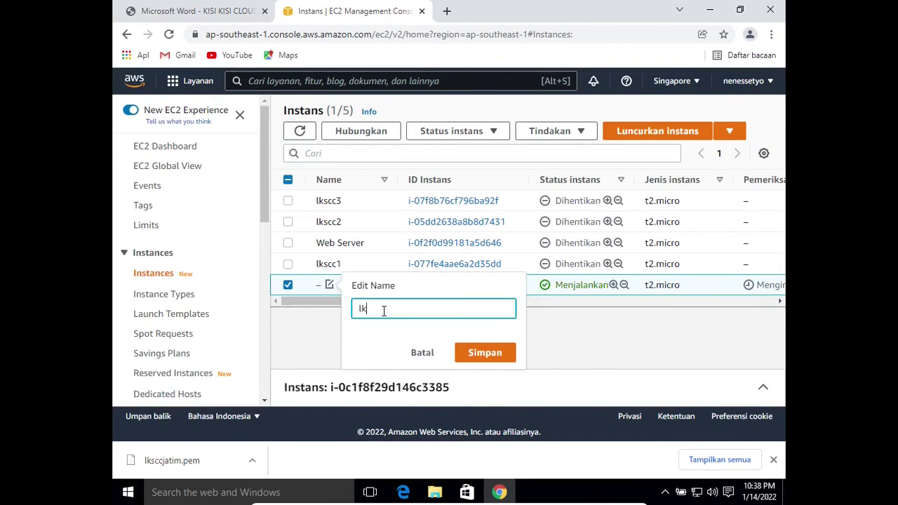
text(sccjatim1)
click(191, 9)
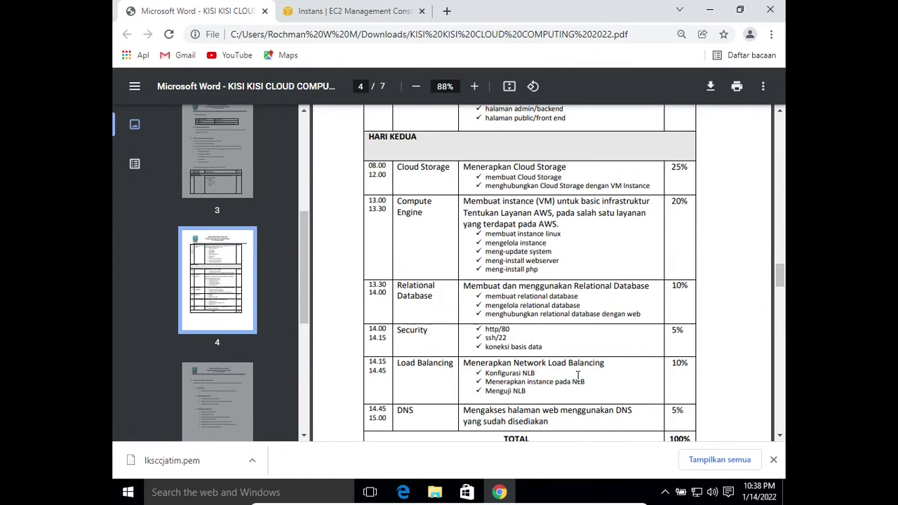
click(332, 14)
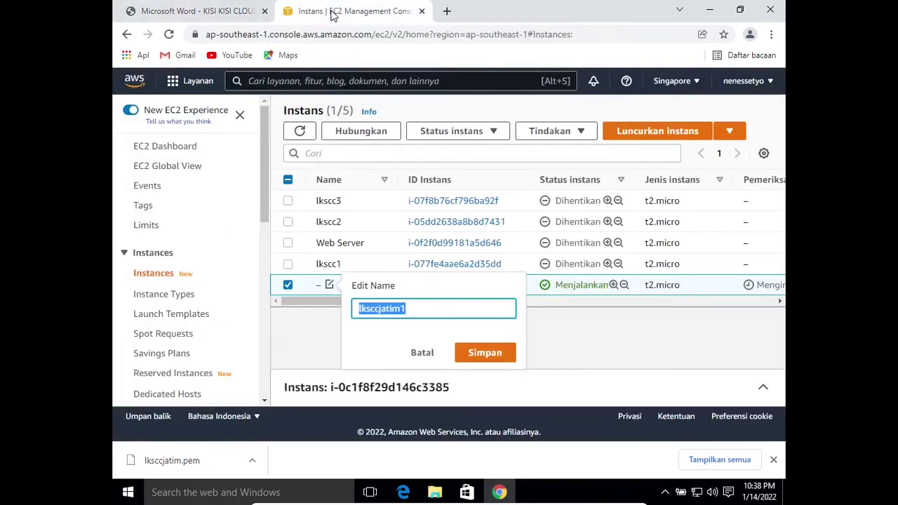
click(489, 358)
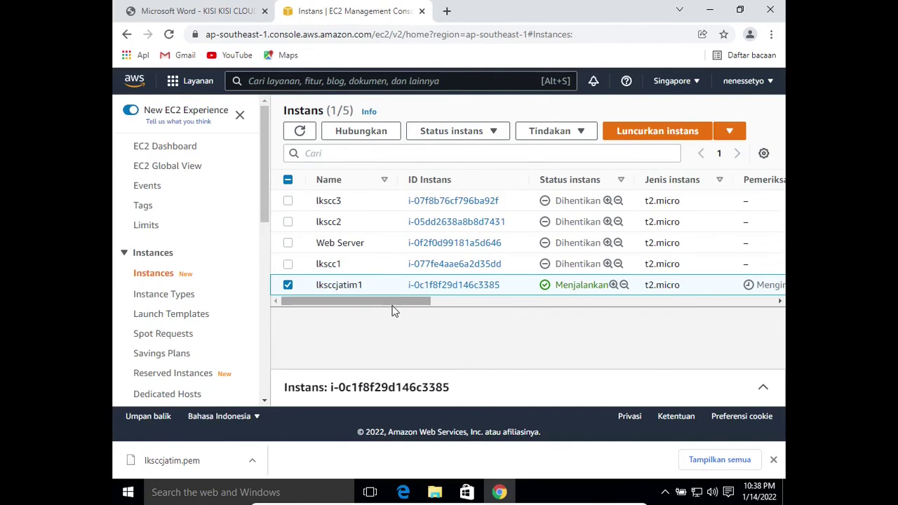
Refresh the instances list to check the new instance's status checks and public DNS
mouse_move(402, 307)
mouse_down()
mouse_move(618, 300)
mouse_move(510, 303)
mouse_up()
click(300, 141)
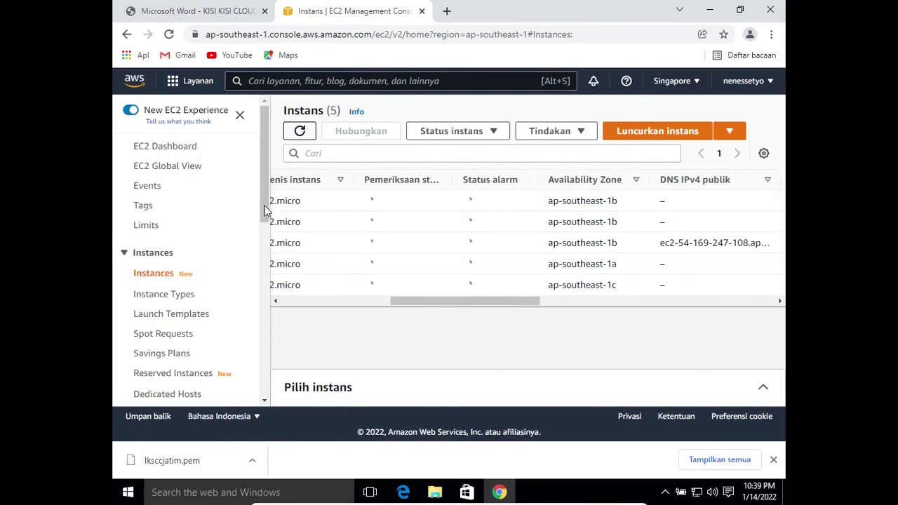
Open the Security Groups page in a new browser tab and bring it into view
drag(264, 207, 271, 349)
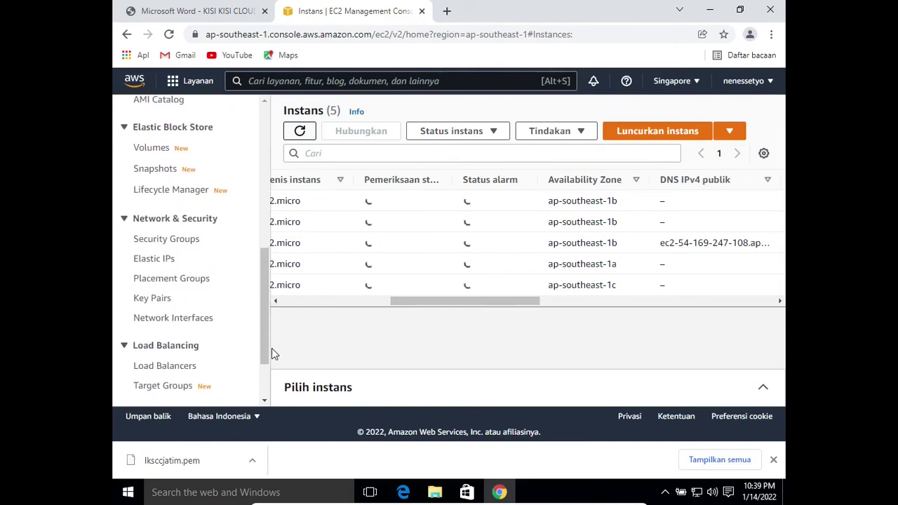
click(170, 243)
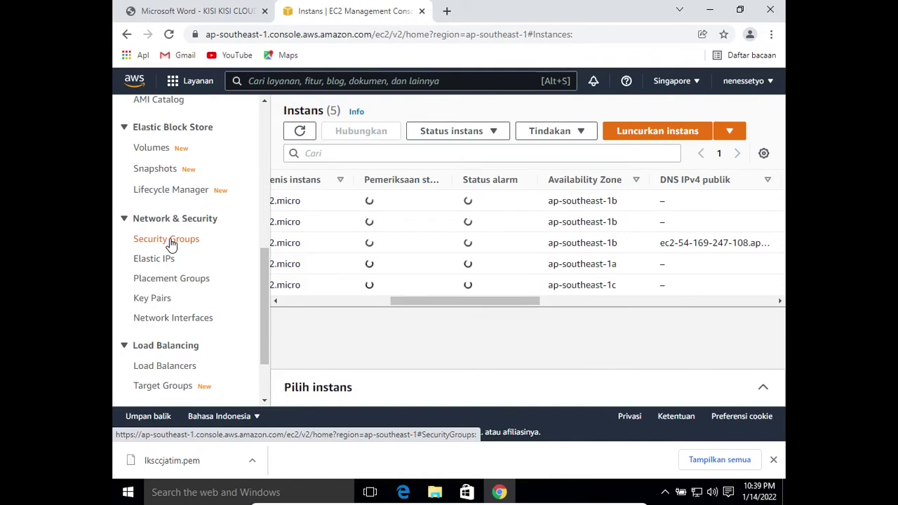
right_click(170, 243)
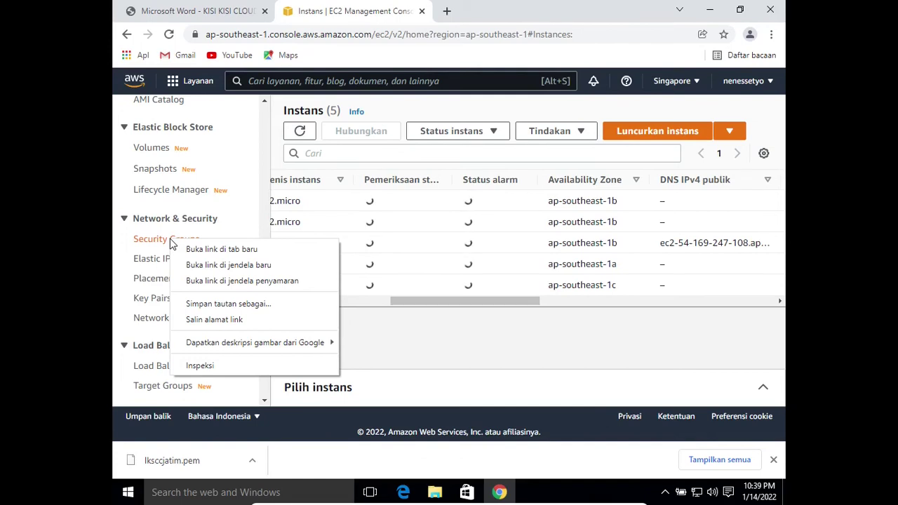
click(214, 250)
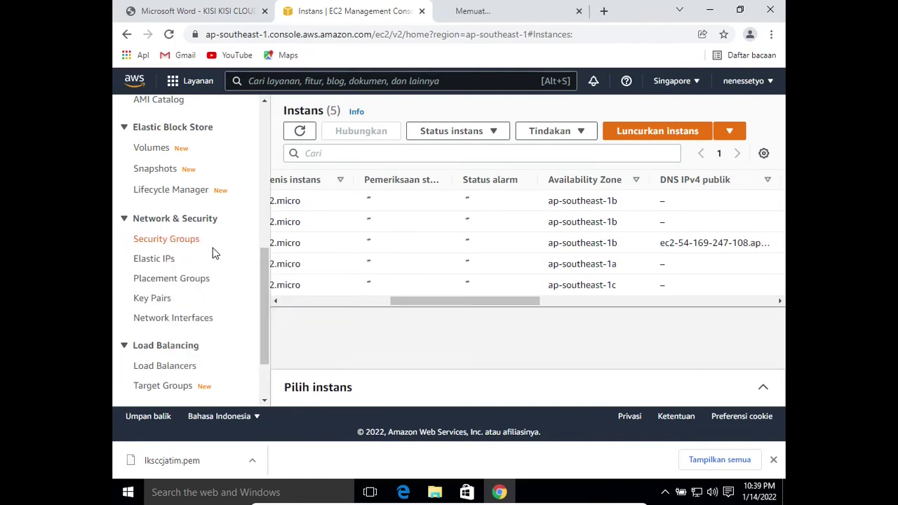
click(501, 19)
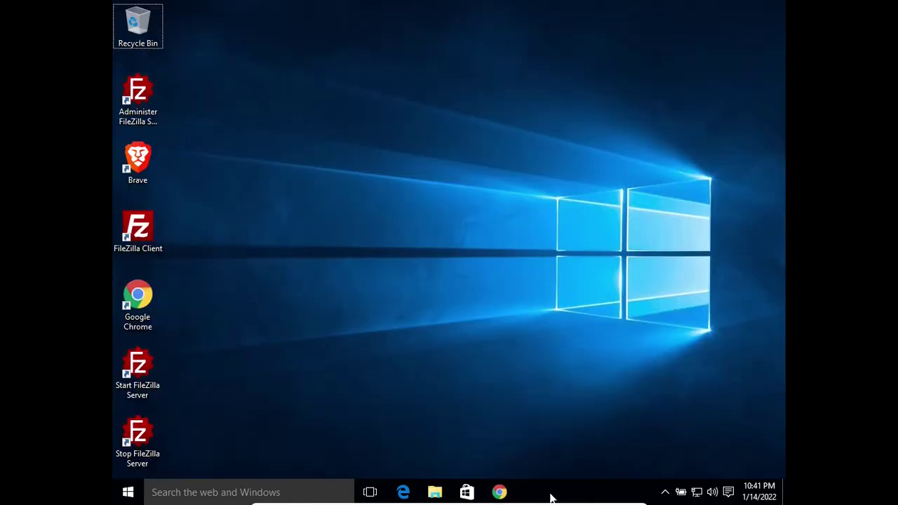
mouse_move(497, 503)
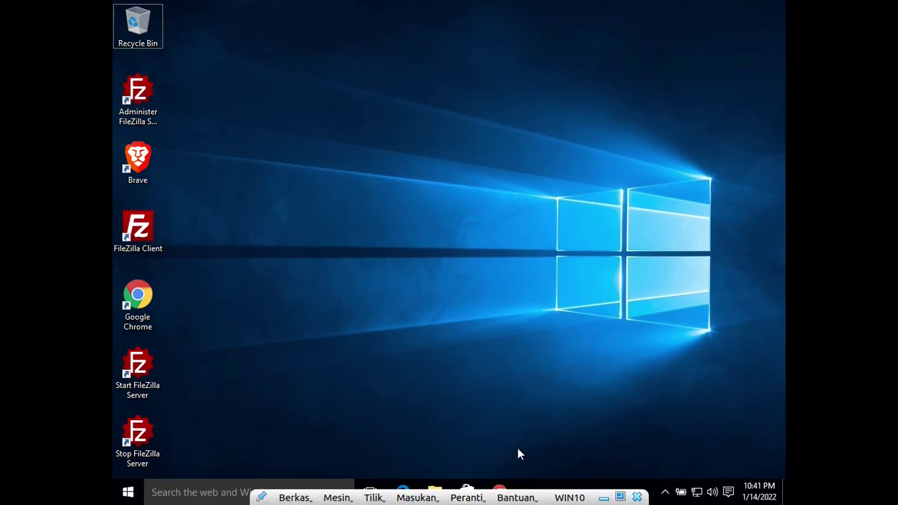
click(501, 492)
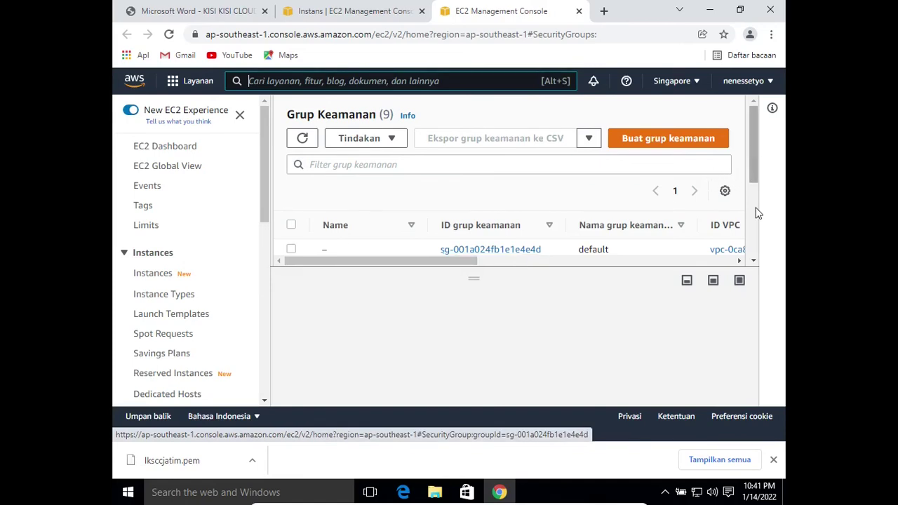
Browse the security groups list and resize the details pane beneath it
scroll(757, 212, down, 2)
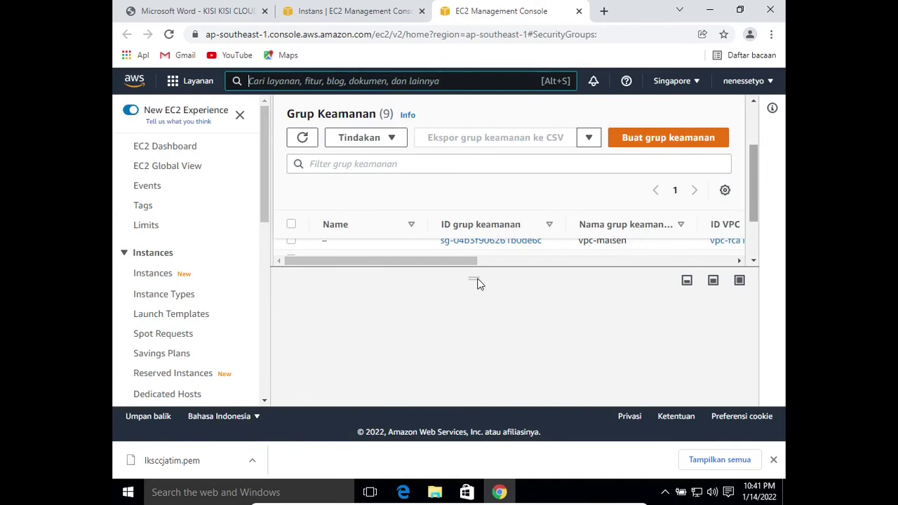
drag(476, 278, 471, 324)
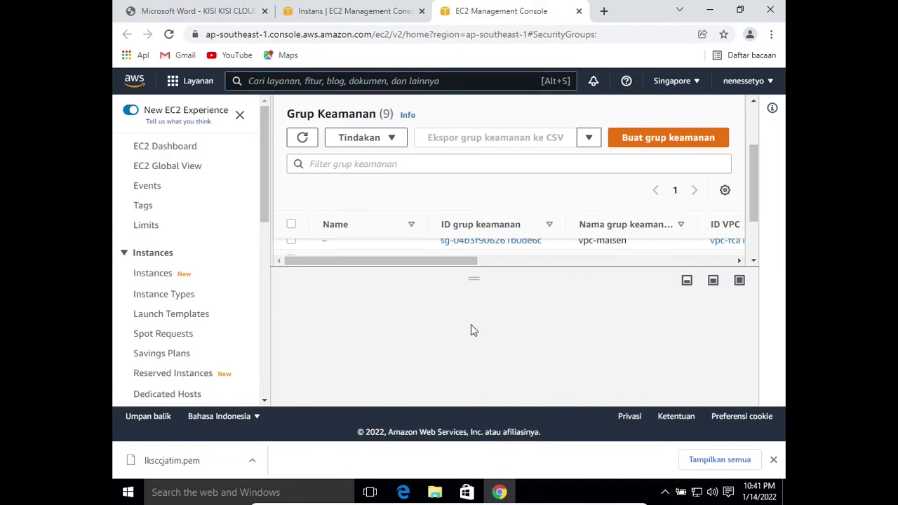
drag(471, 324, 371, 262)
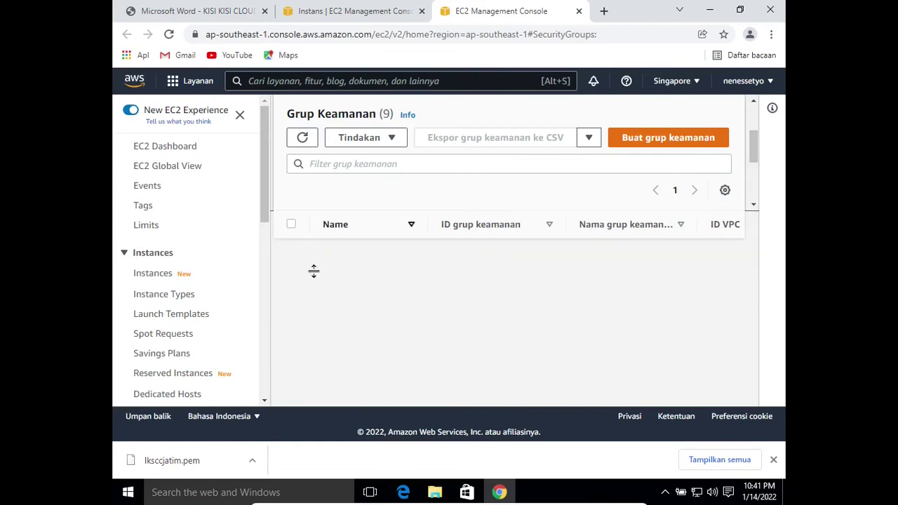
Return to the instances list, dismiss the browser's download bar and review the instance state and status check columns
click(333, 19)
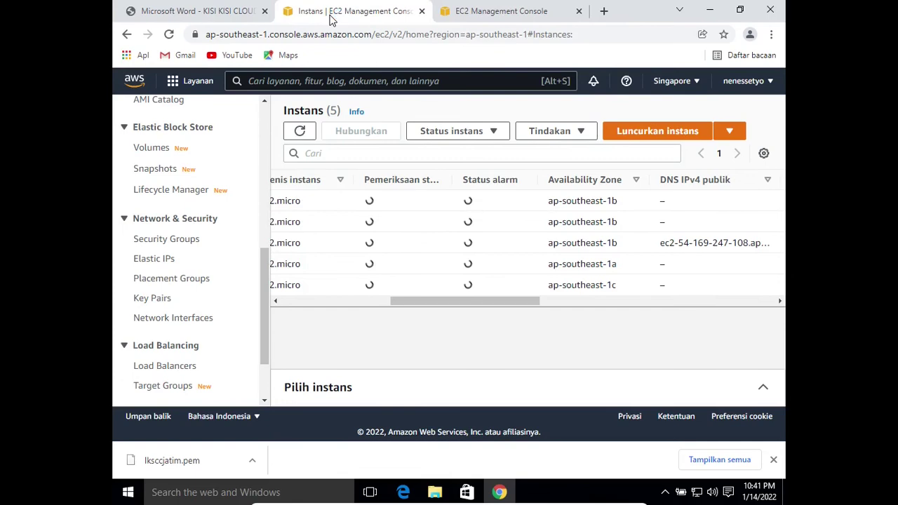
click(774, 460)
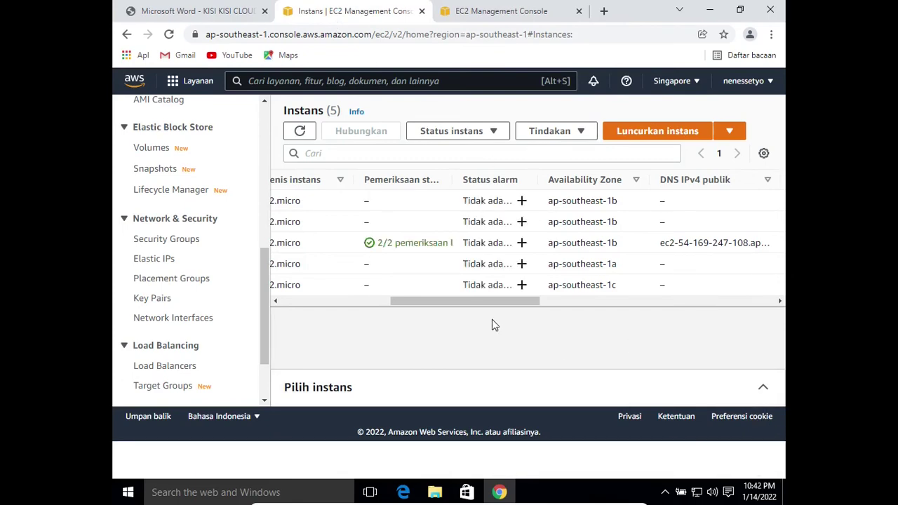
drag(450, 298, 394, 302)
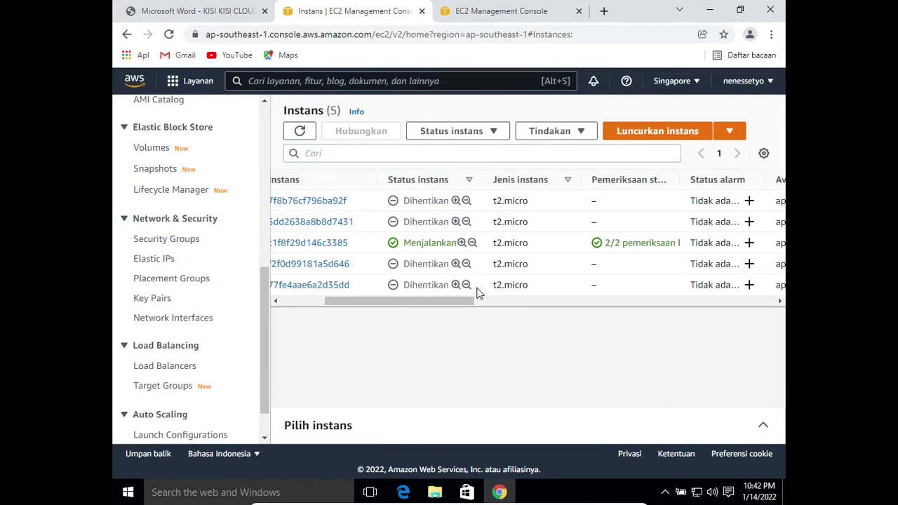
click(708, 14)
key(alt+Tab)
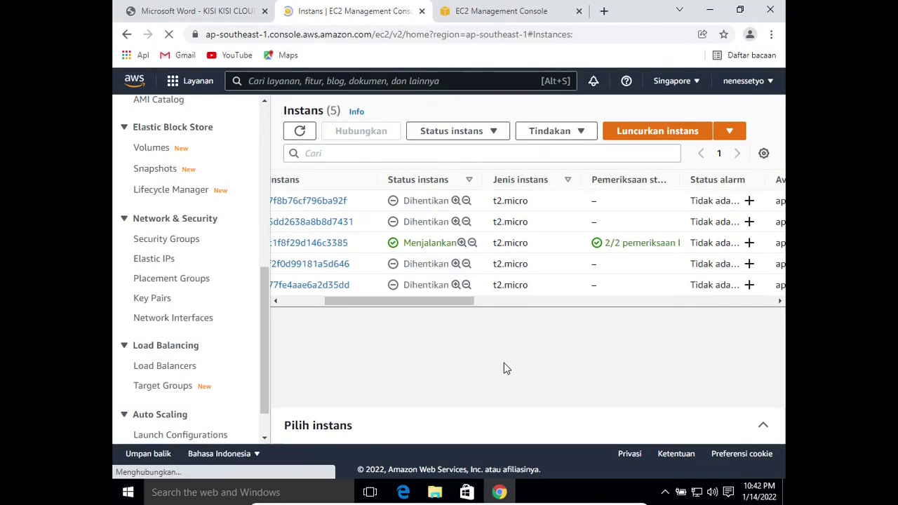
mouse_move(523, 499)
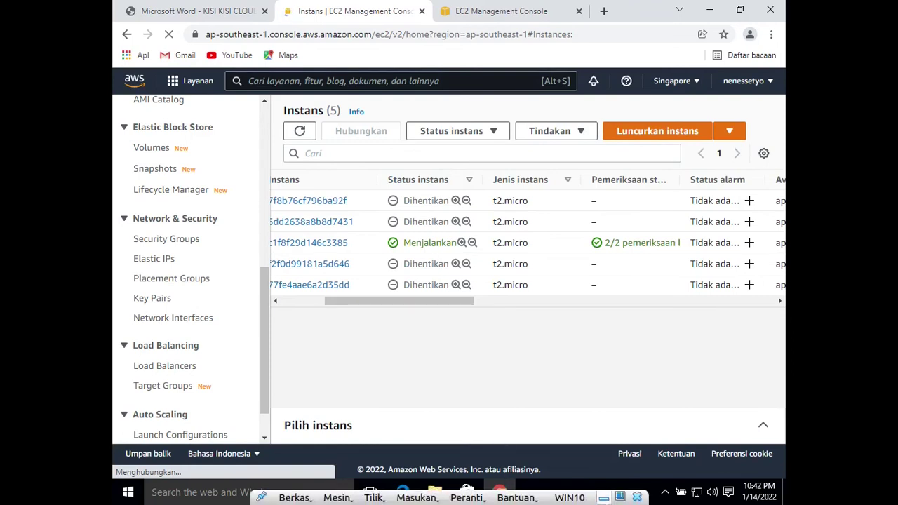
click(603, 497)
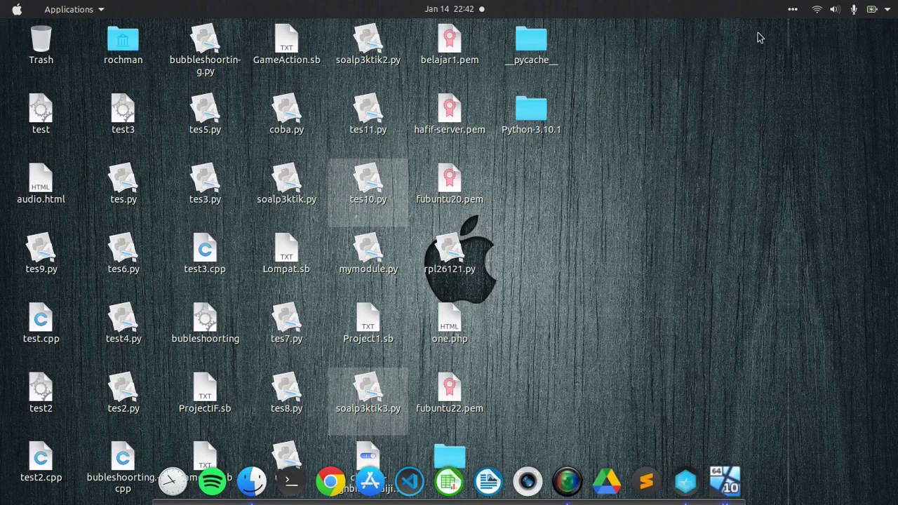
click(792, 9)
click(664, 147)
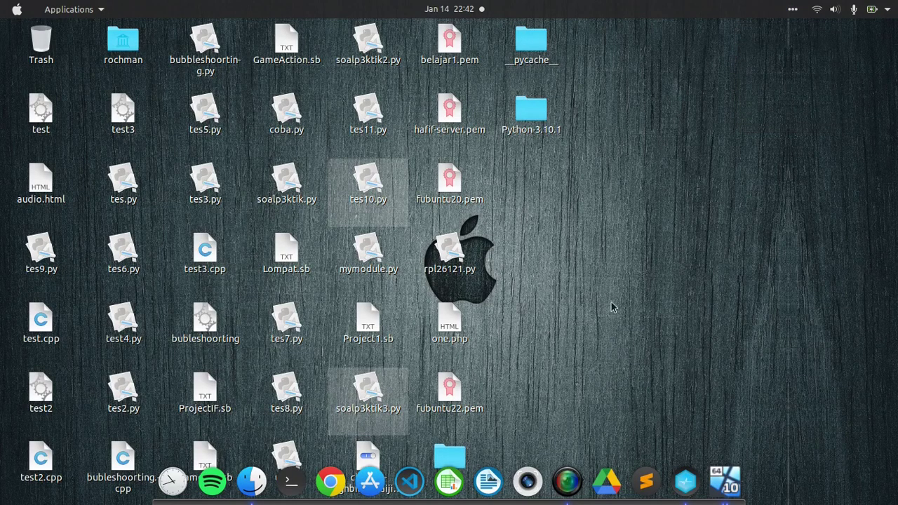
click(722, 477)
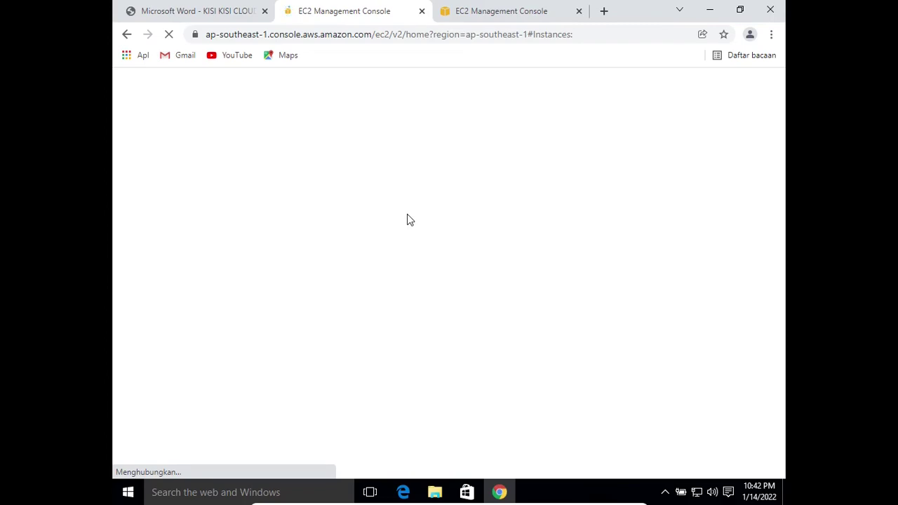
click(494, 8)
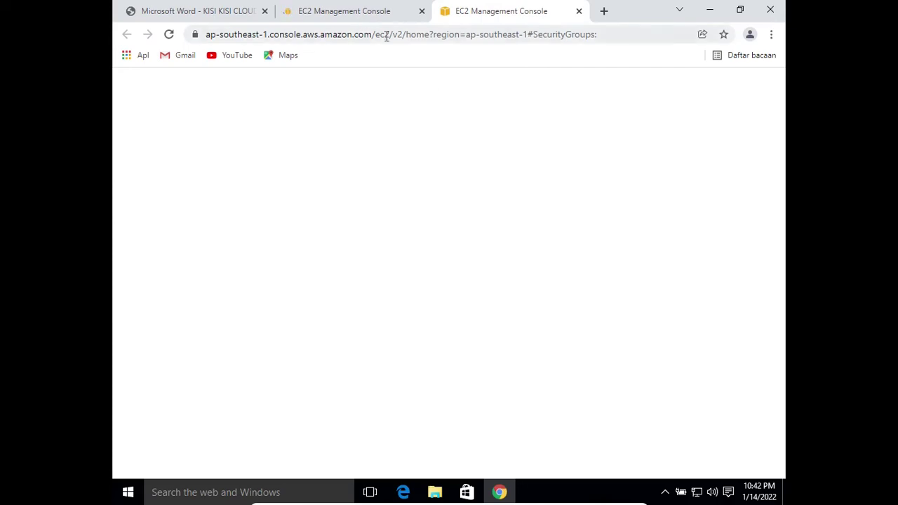
click(356, 18)
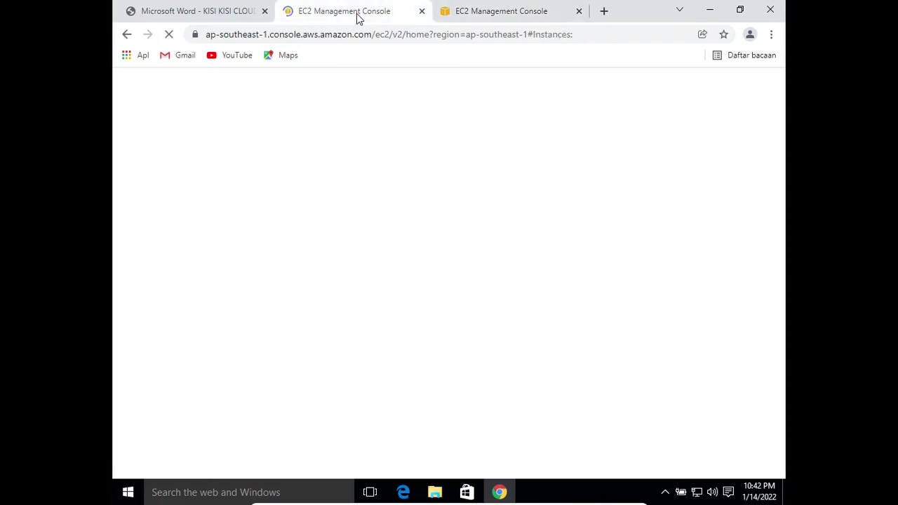
click(505, 11)
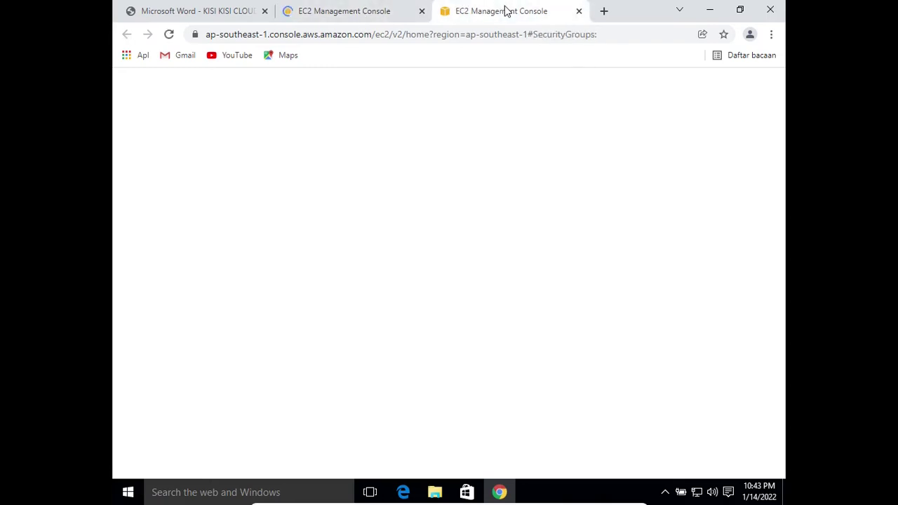
click(356, 5)
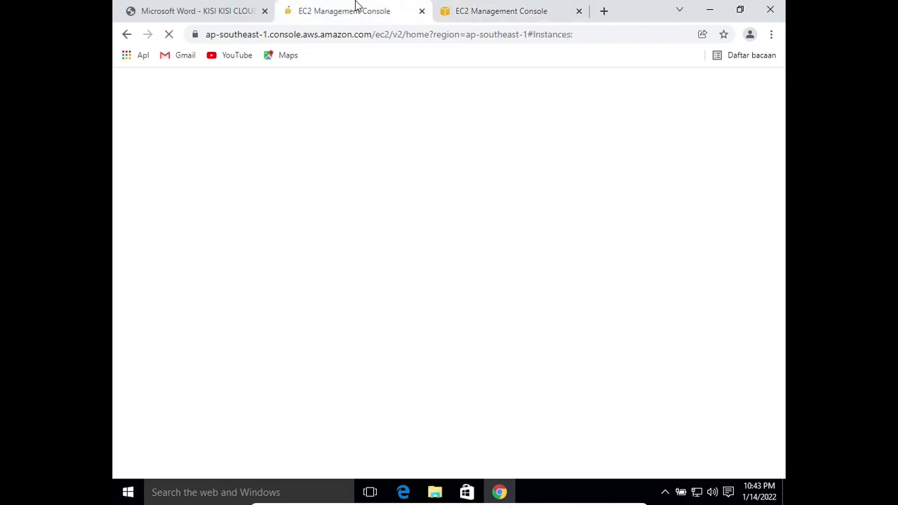
click(709, 15)
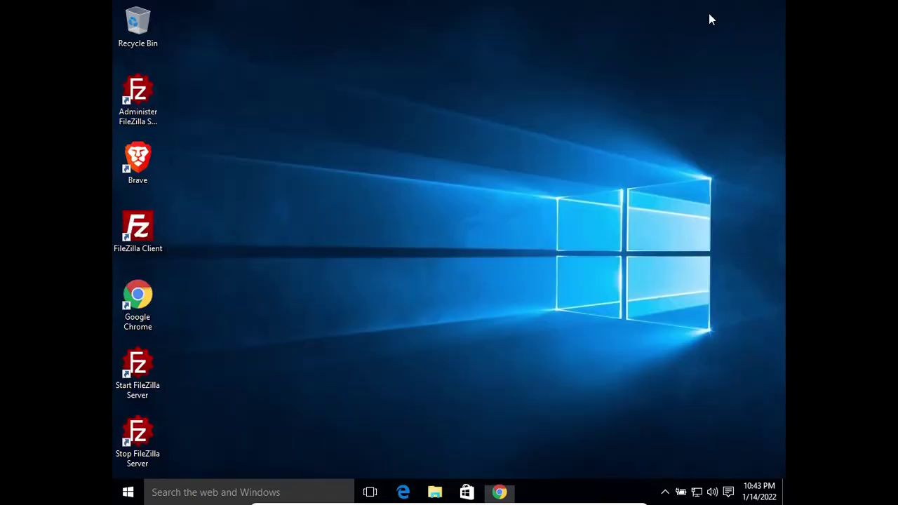
key(alt+Tab)
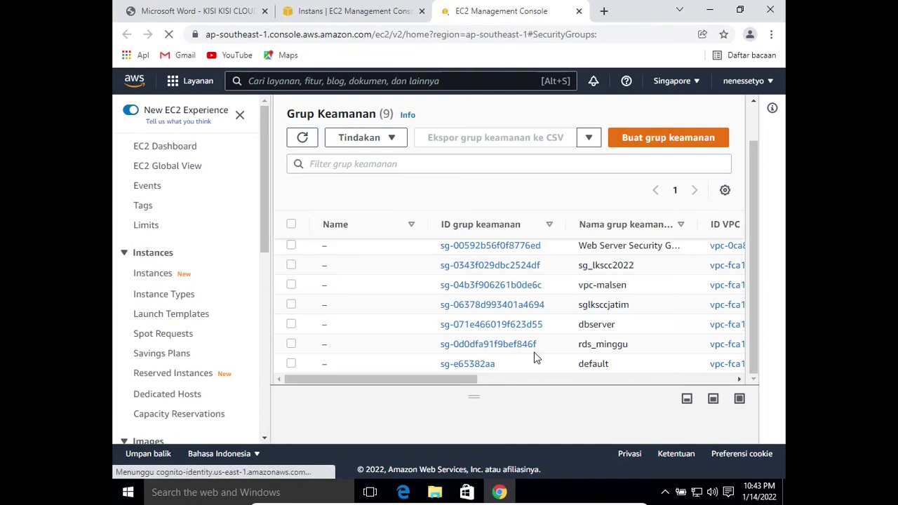
Reload the security groups page, checking the instances list while it loads, and return to the security groups list
click(168, 35)
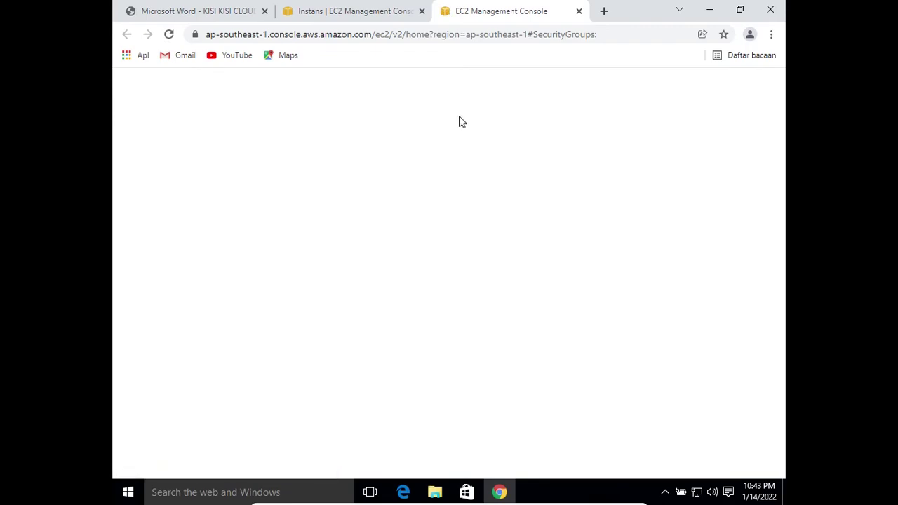
click(169, 35)
click(169, 35)
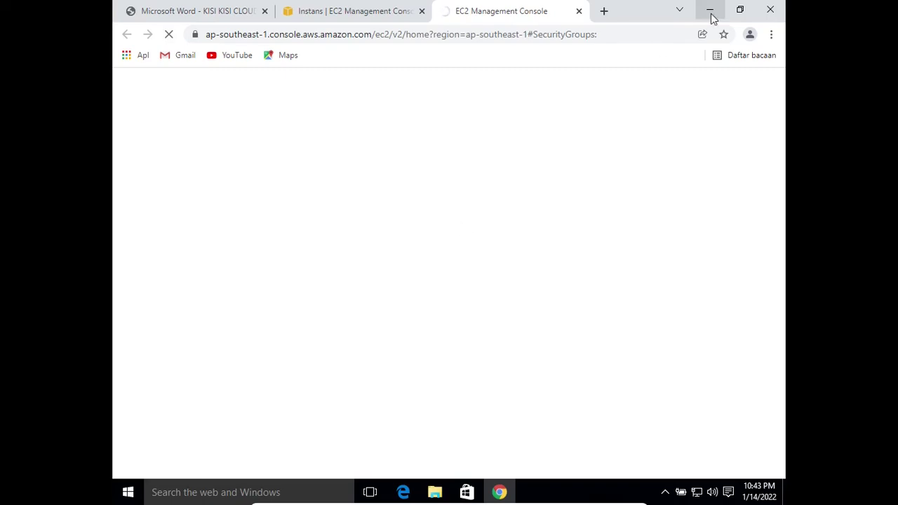
click(343, 9)
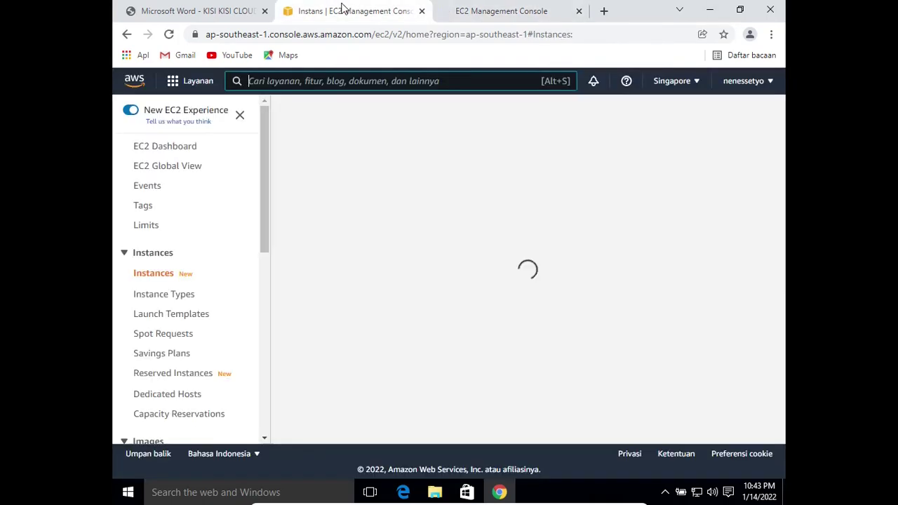
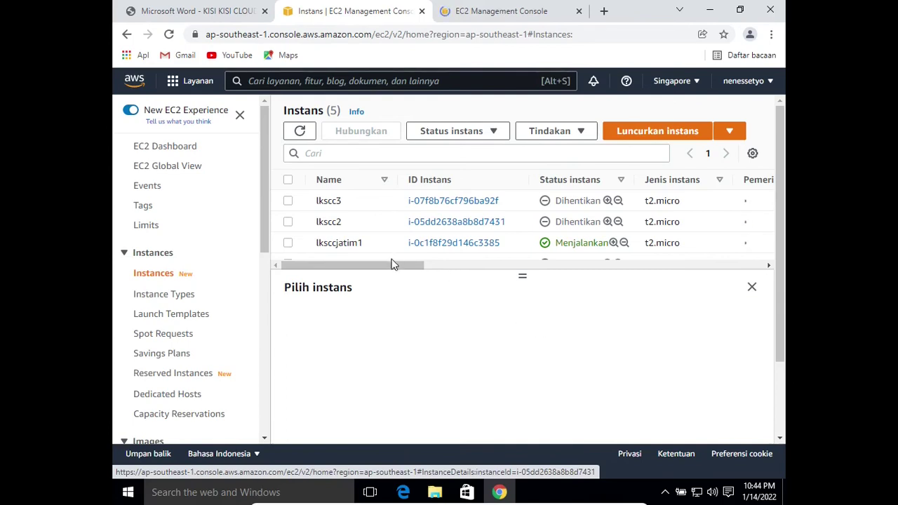
click(709, 14)
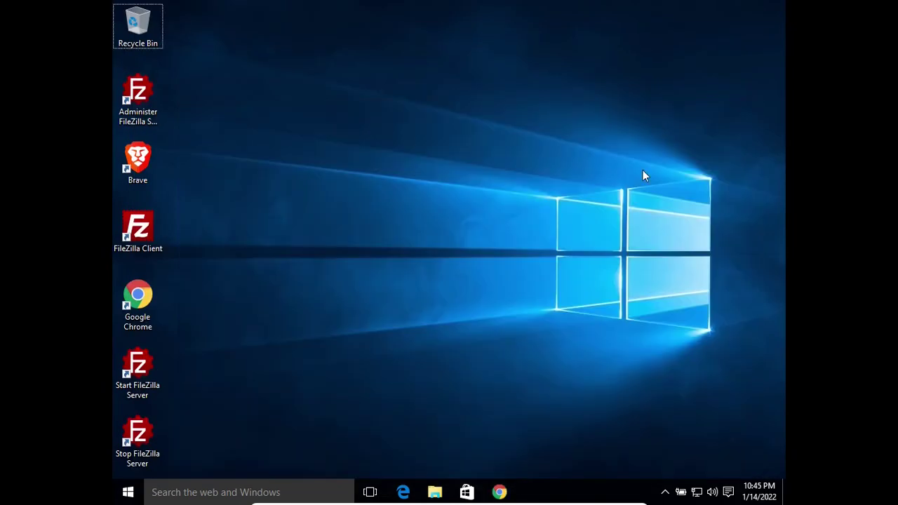
click(499, 492)
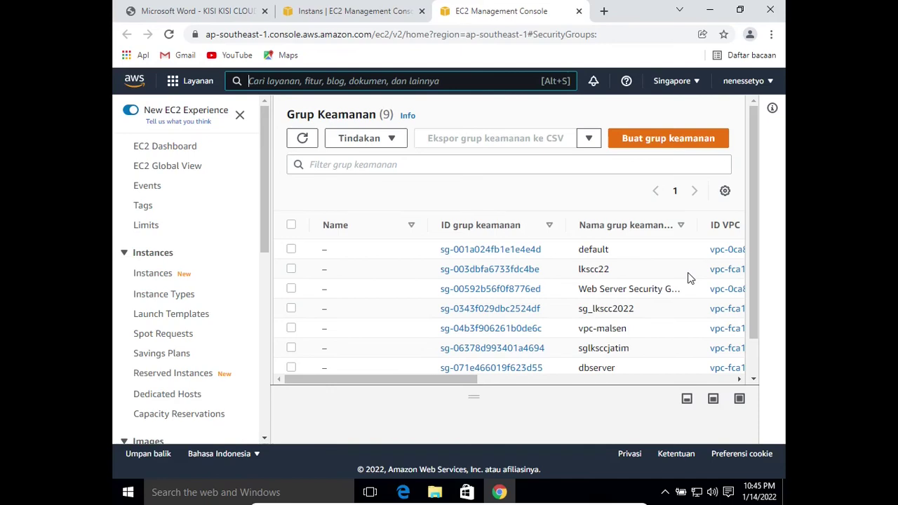
Select the sglksccjatim security group and expand its details pane to review the group's details
drag(751, 289, 750, 337)
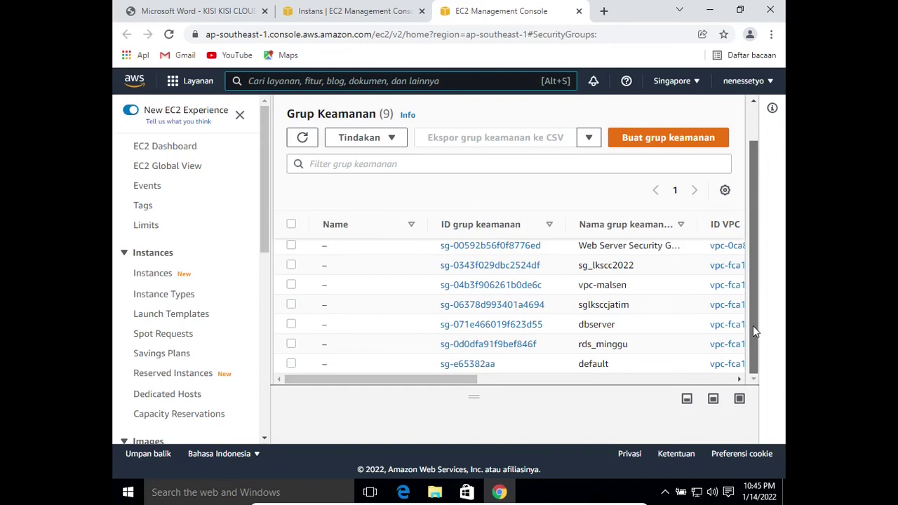
drag(752, 325, 753, 319)
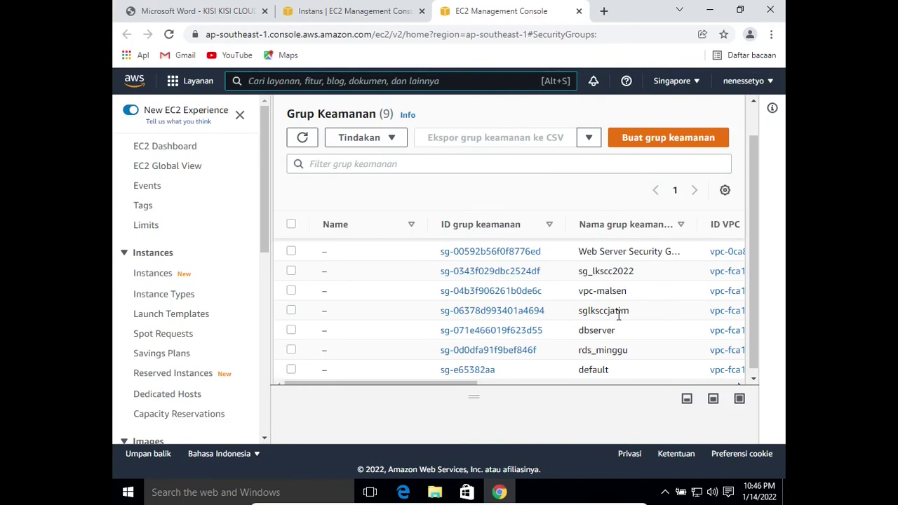
click(325, 320)
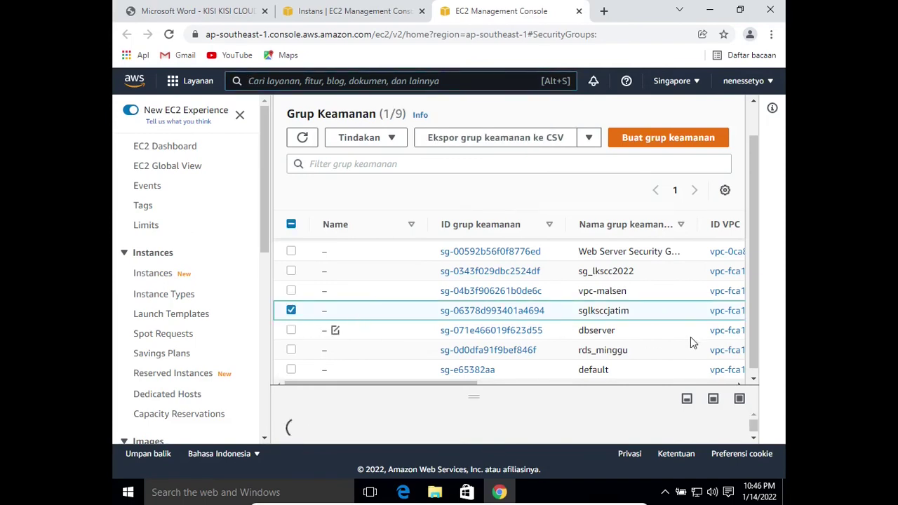
click(737, 399)
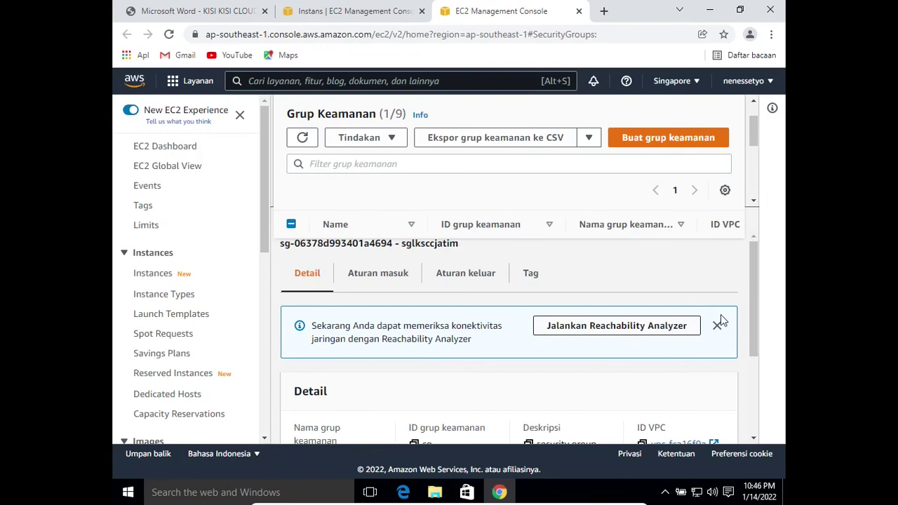
drag(751, 292, 757, 366)
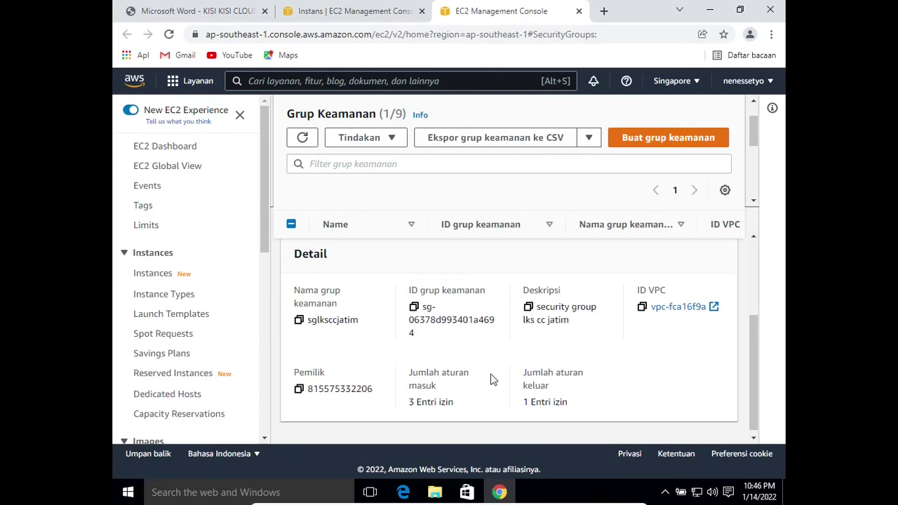
Return to the instances list, enlarge the details pane and examine lksccjatim1's IPv4 addresses, instance state and public DNS
click(356, 17)
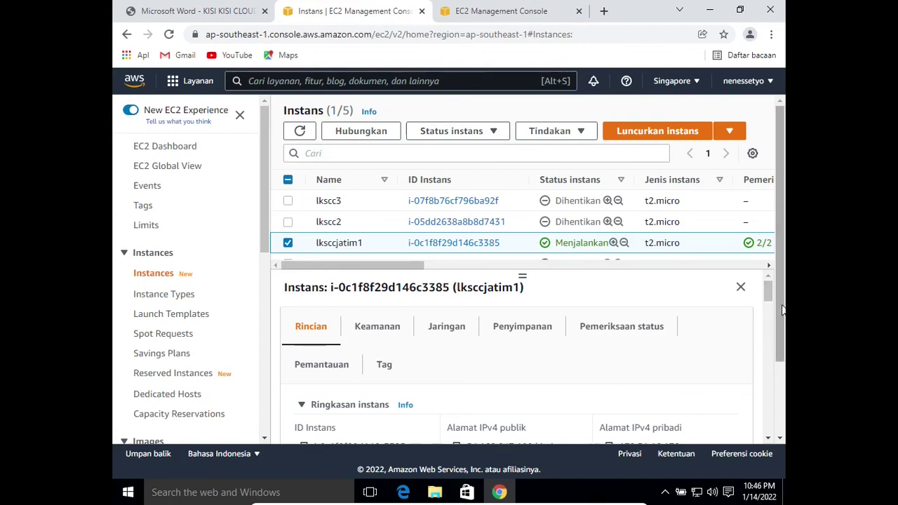
drag(782, 312, 784, 372)
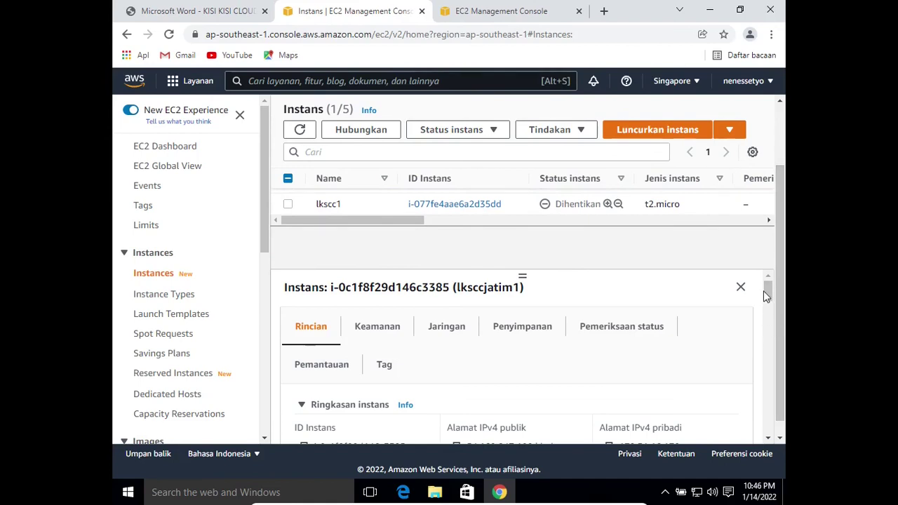
scroll(767, 294, down, 1)
scroll(766, 294, up, 1)
drag(522, 271, 521, 240)
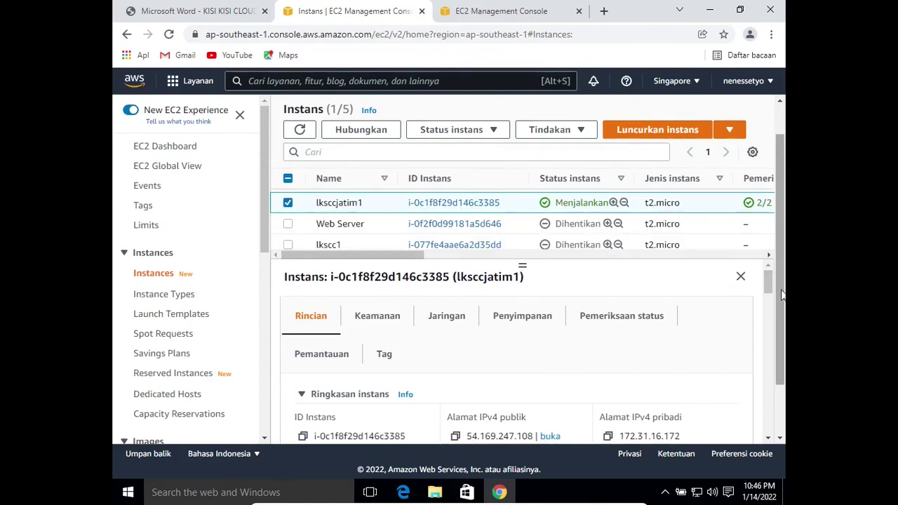
click(768, 438)
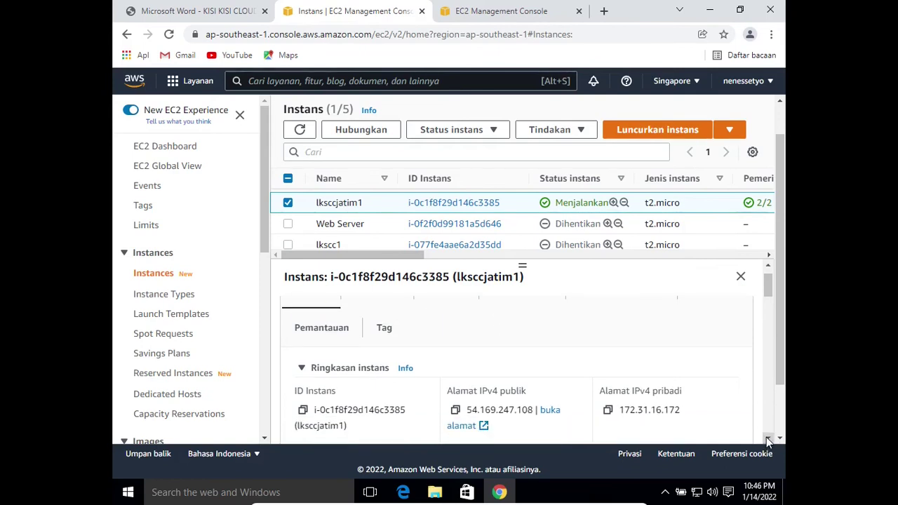
click(768, 437)
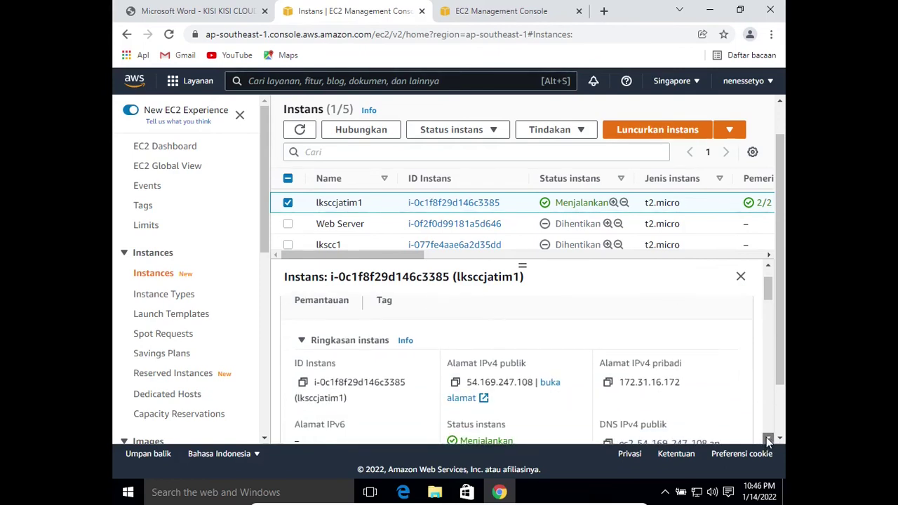
click(768, 437)
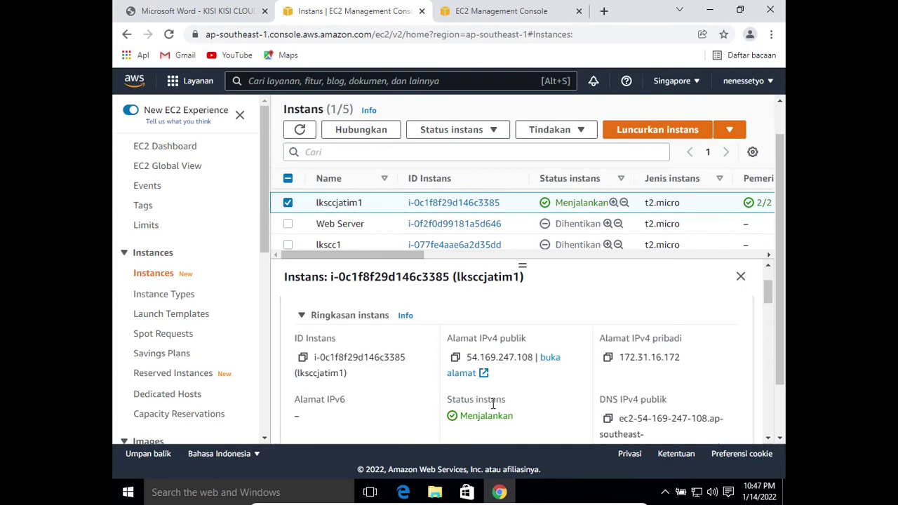
click(769, 440)
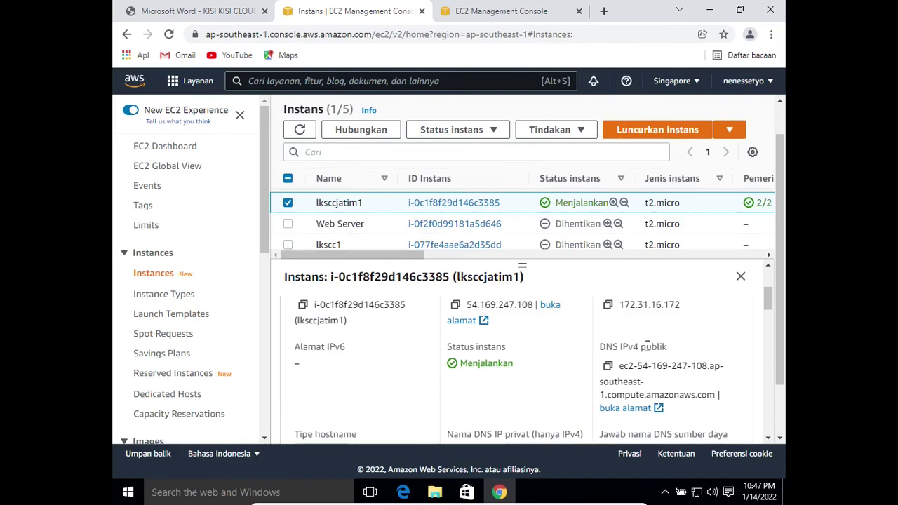
Check the DNS task in the competition PDF and examine the rest of lksccjatim1's instance summary, from hostname type to subnet ID
click(200, 12)
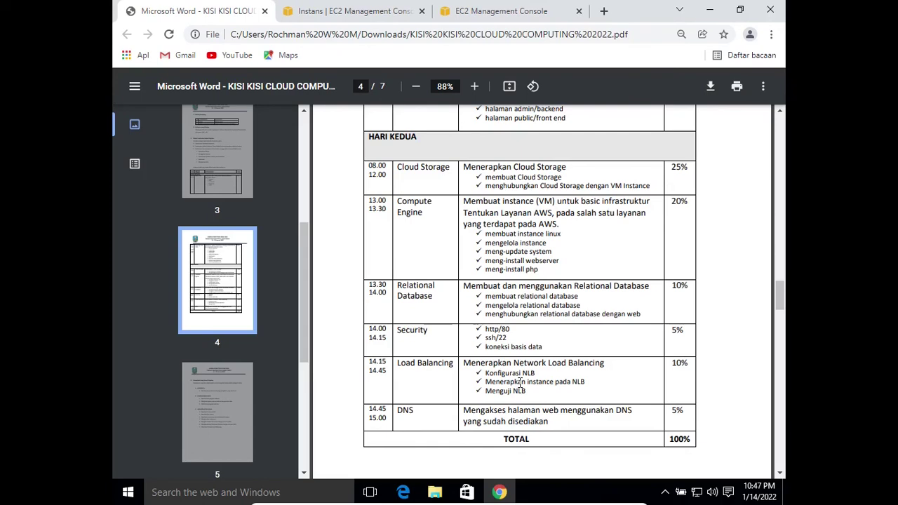
click(347, 12)
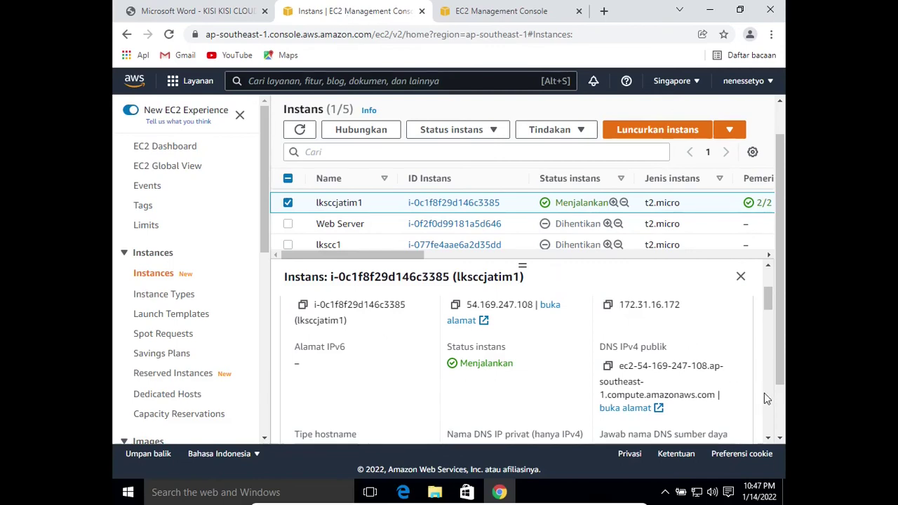
click(768, 438)
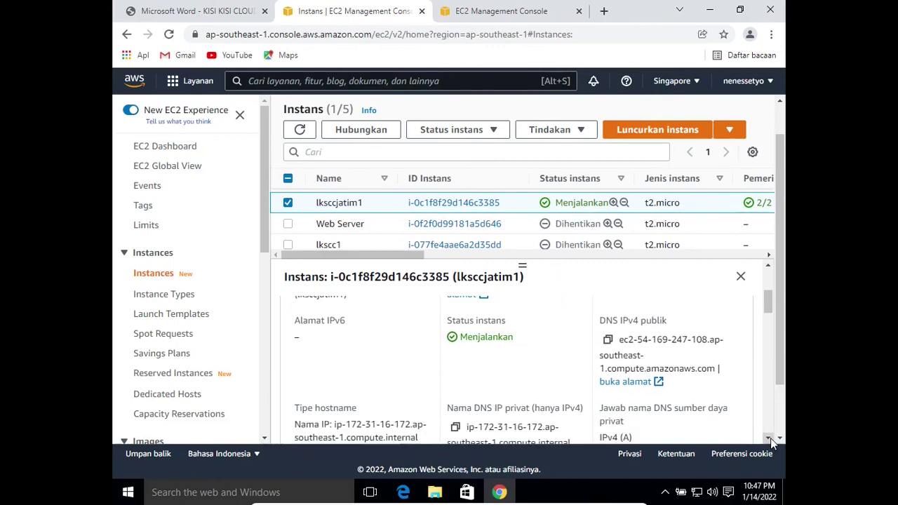
click(769, 438)
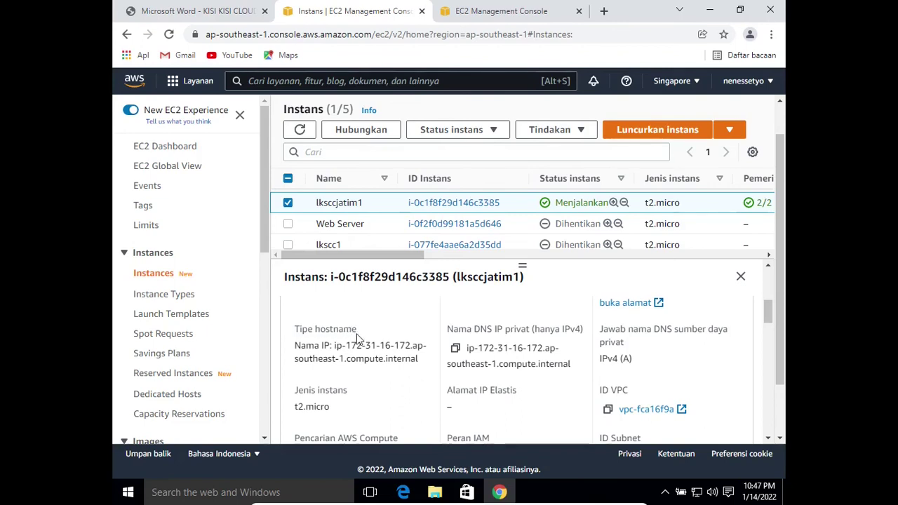
click(772, 439)
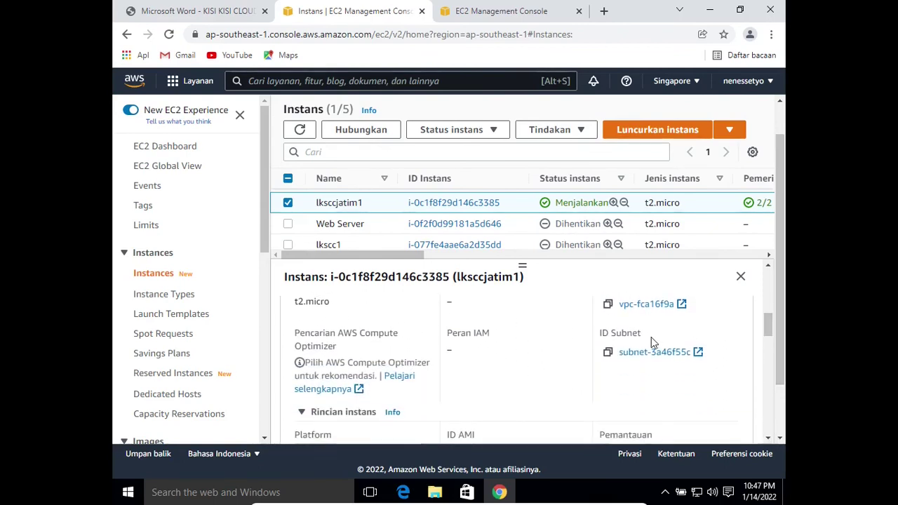
triple_click(772, 273)
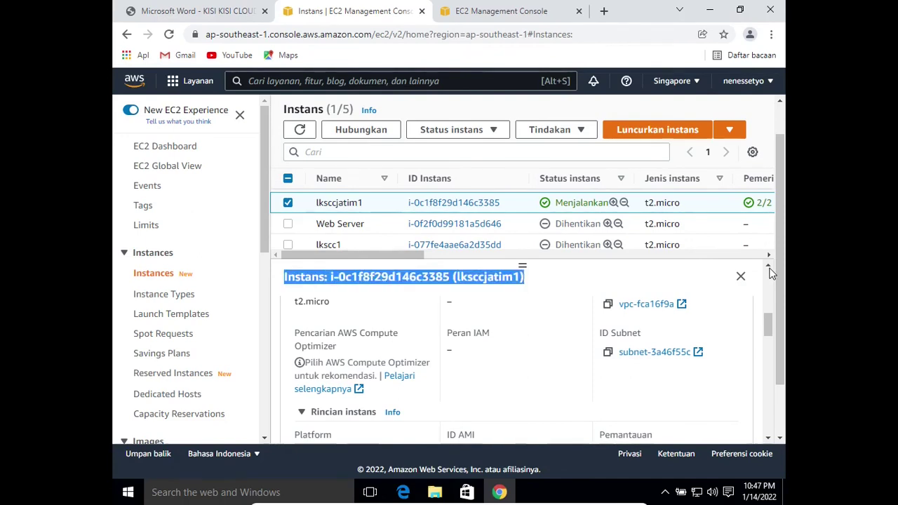
scroll(768, 298, up, 3)
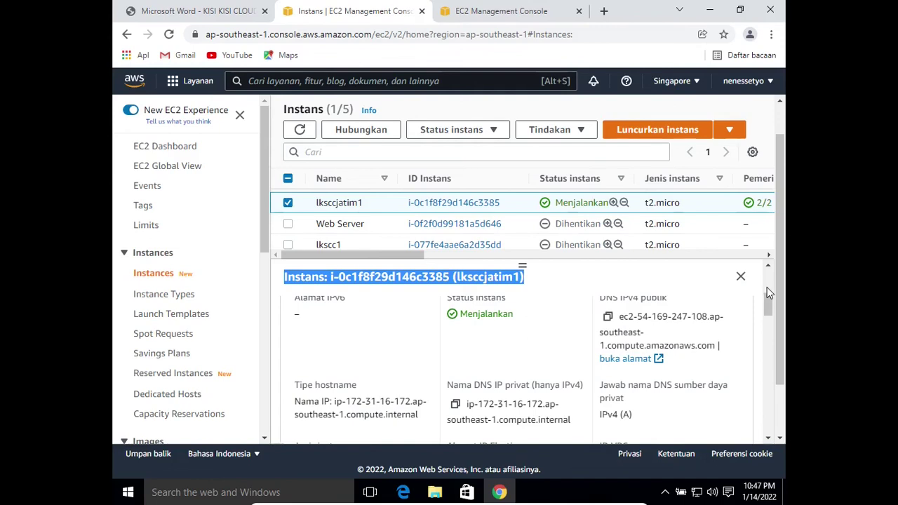
click(772, 267)
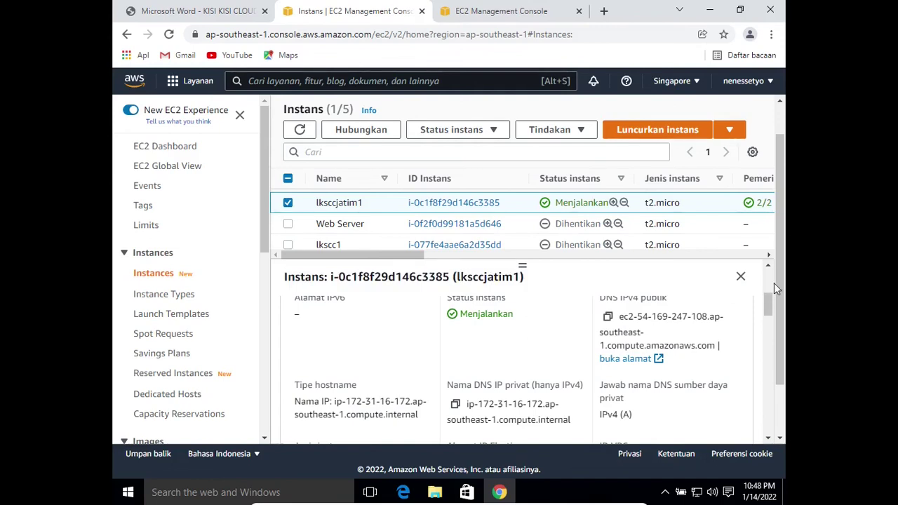
scroll(771, 279, up, 3)
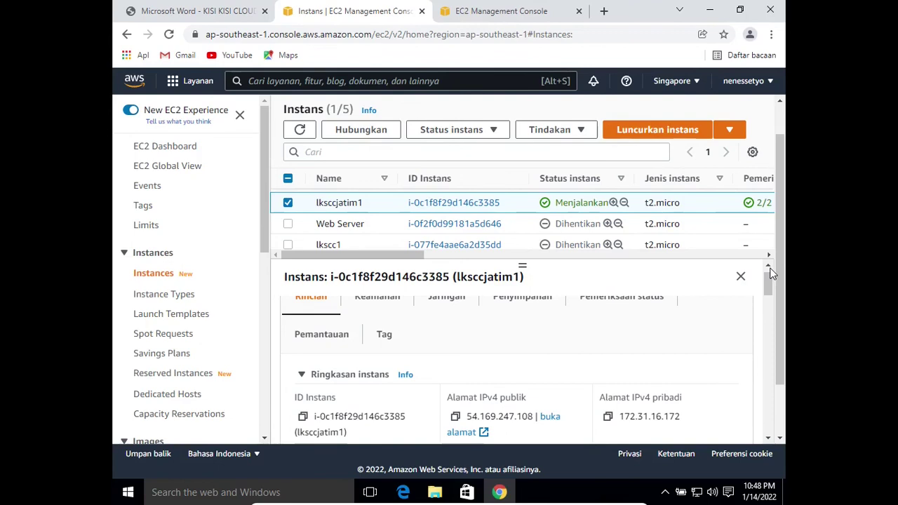
key(ctrl+shift+Right)
scroll(763, 284, up, 1)
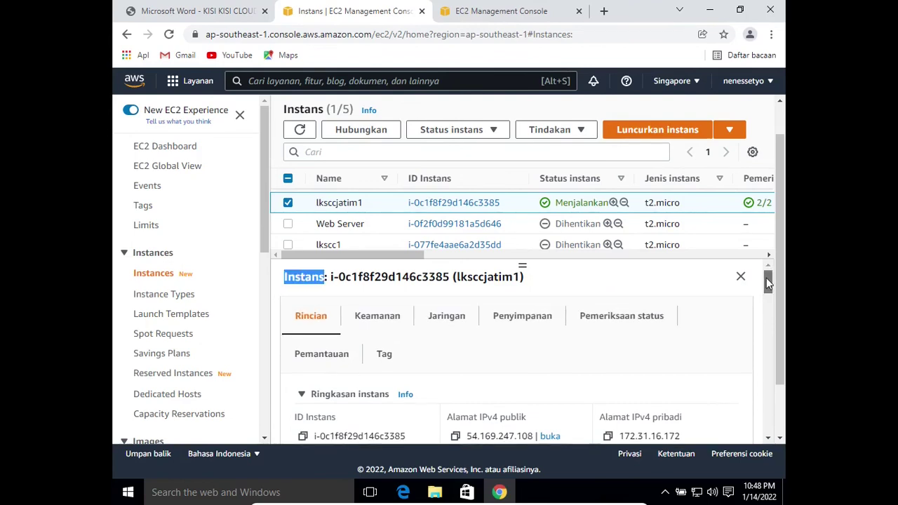
click(629, 286)
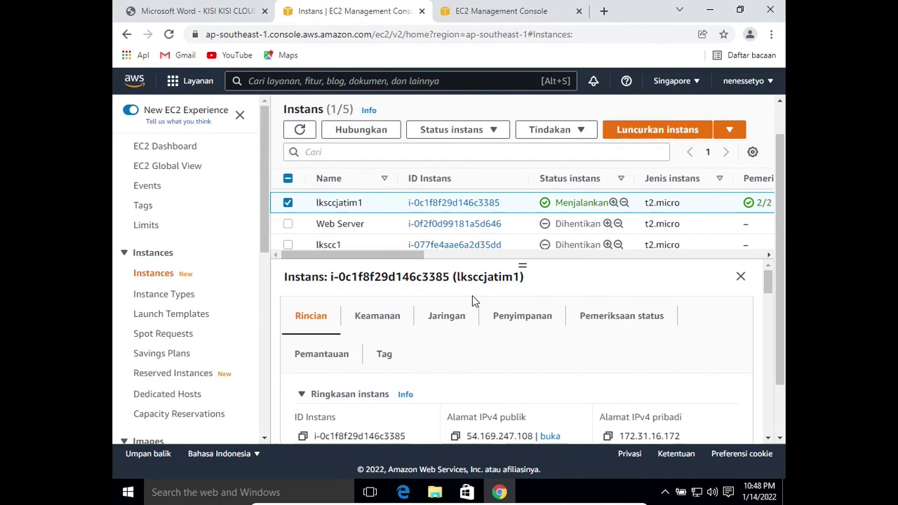
Examine lksccjatim1's security details, including its security group and the ports, protocols and sources of its inbound rules
click(377, 317)
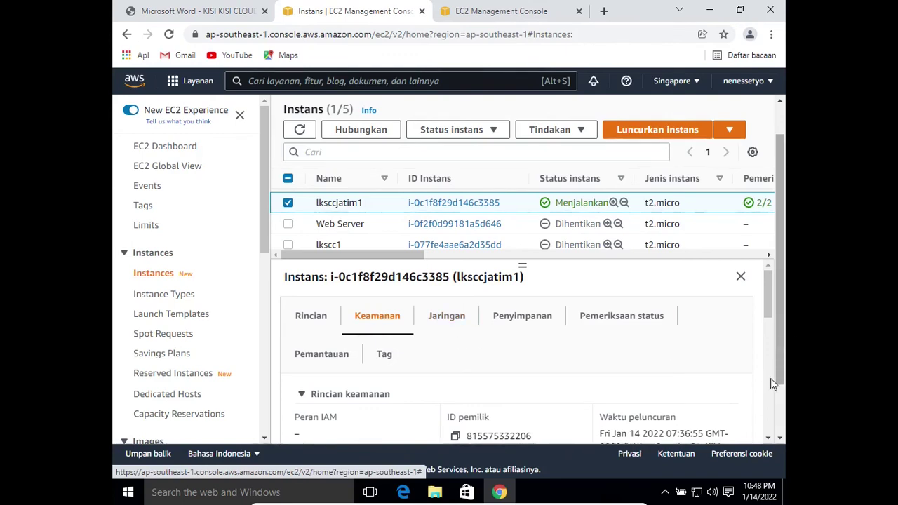
click(783, 424)
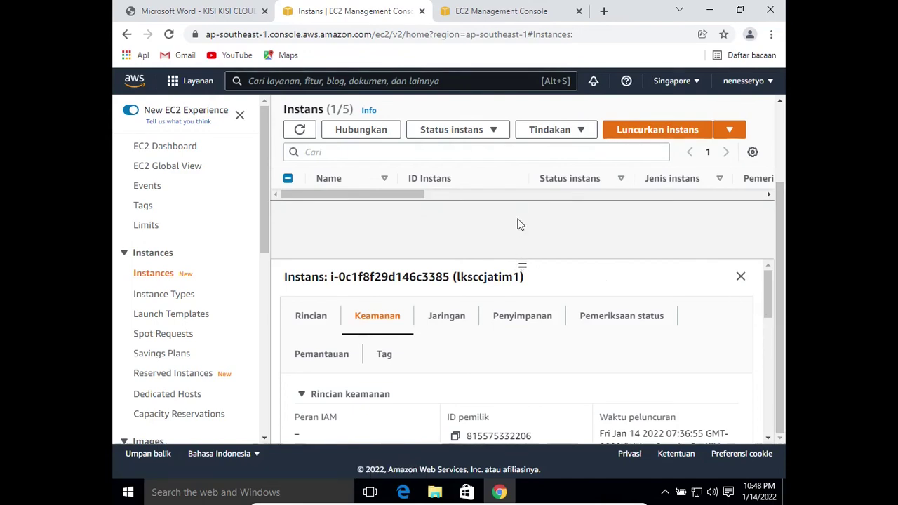
click(768, 438)
click(768, 437)
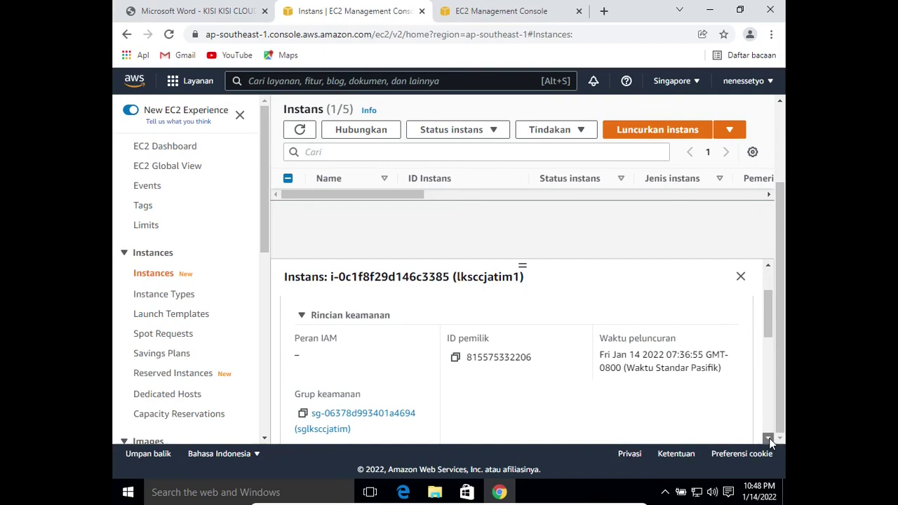
click(769, 437)
click(769, 437)
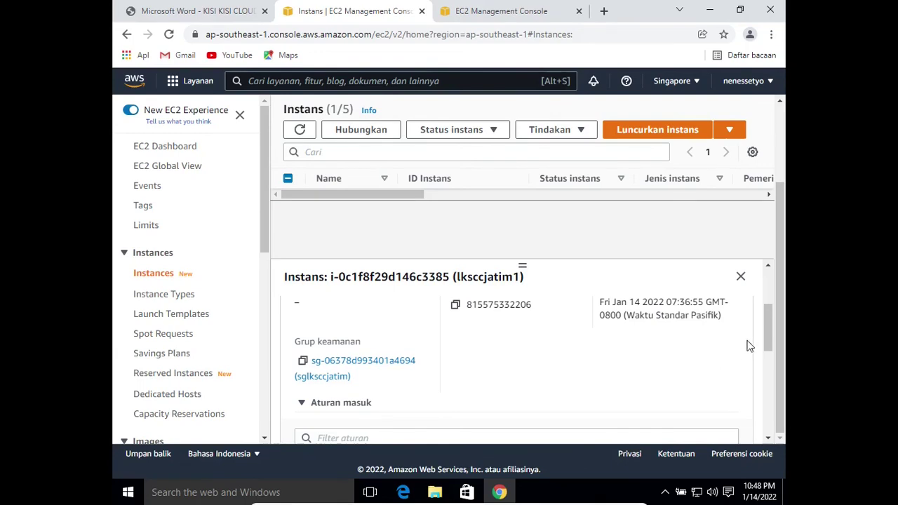
drag(770, 333, 769, 366)
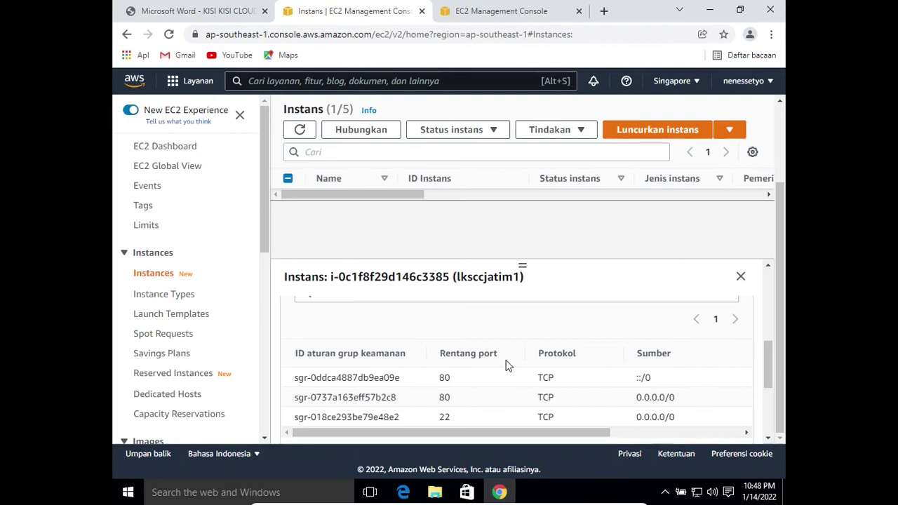
drag(581, 436, 521, 452)
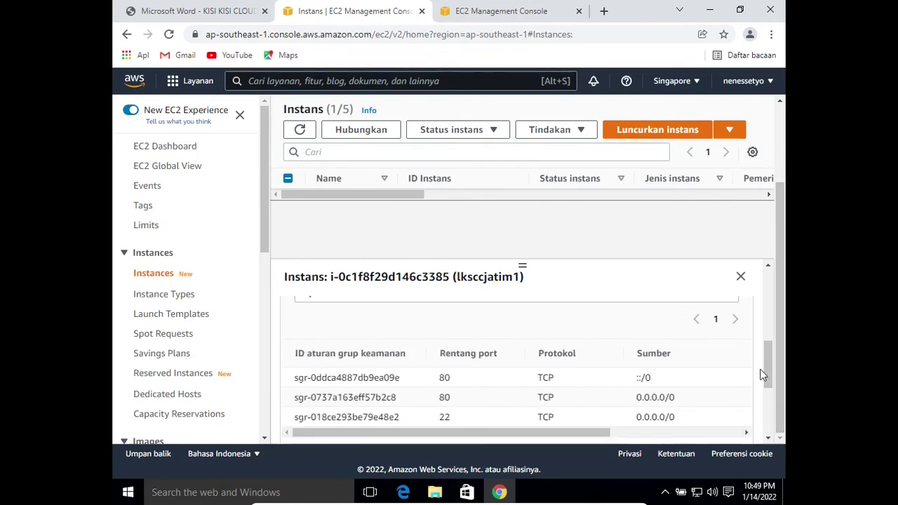
drag(770, 378, 771, 411)
drag(778, 349, 783, 316)
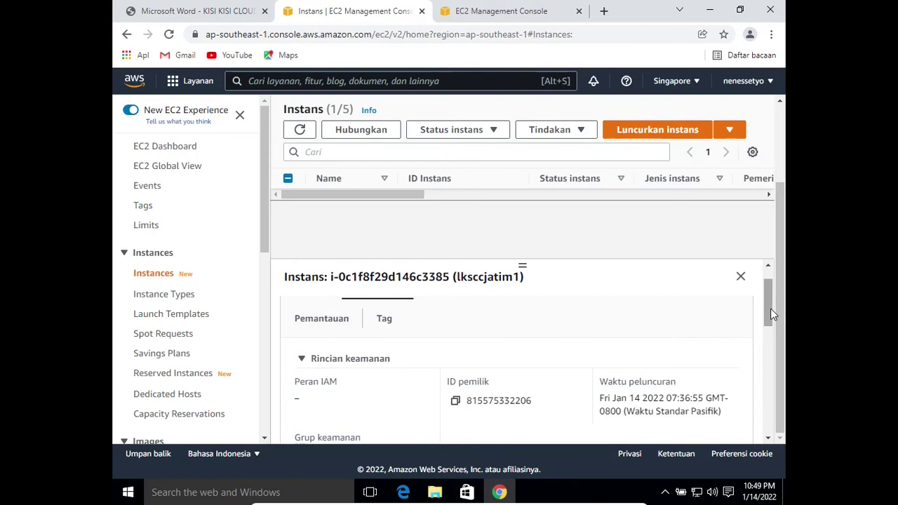
scroll(770, 295, up, 1)
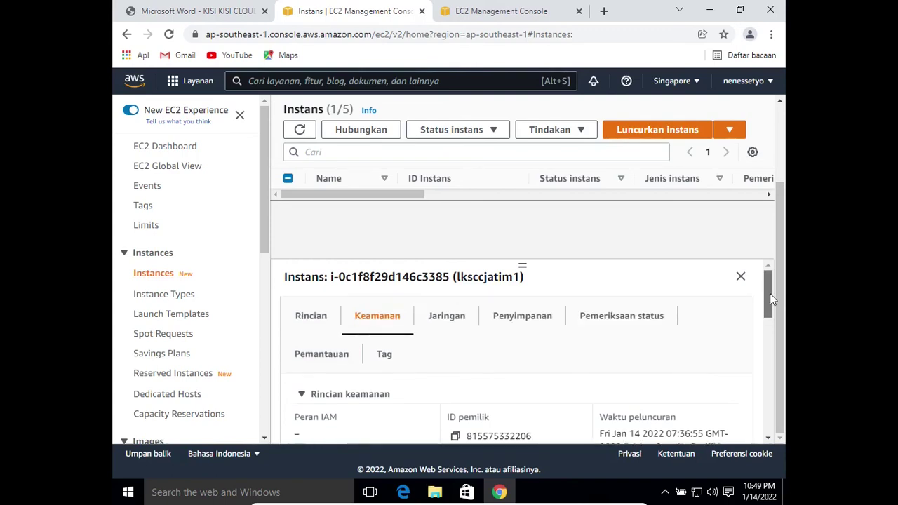
Examine lksccjatim1's networking details, including its IP addresses, VPC, subnet and network interface
click(436, 322)
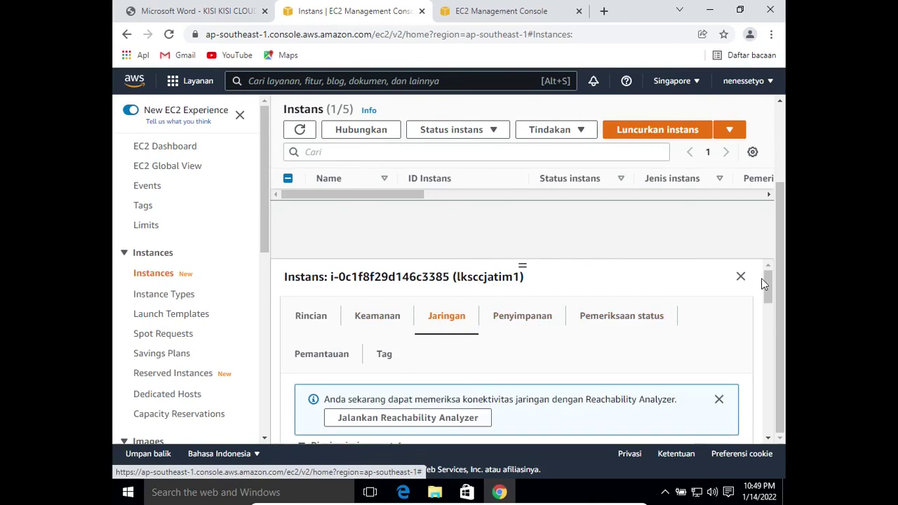
drag(770, 282, 772, 309)
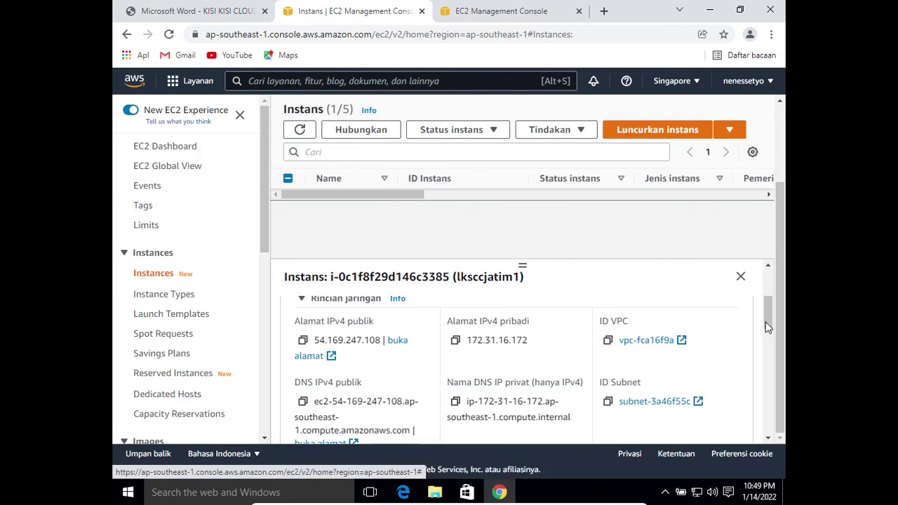
drag(767, 333, 779, 402)
scroll(780, 385, up, 2)
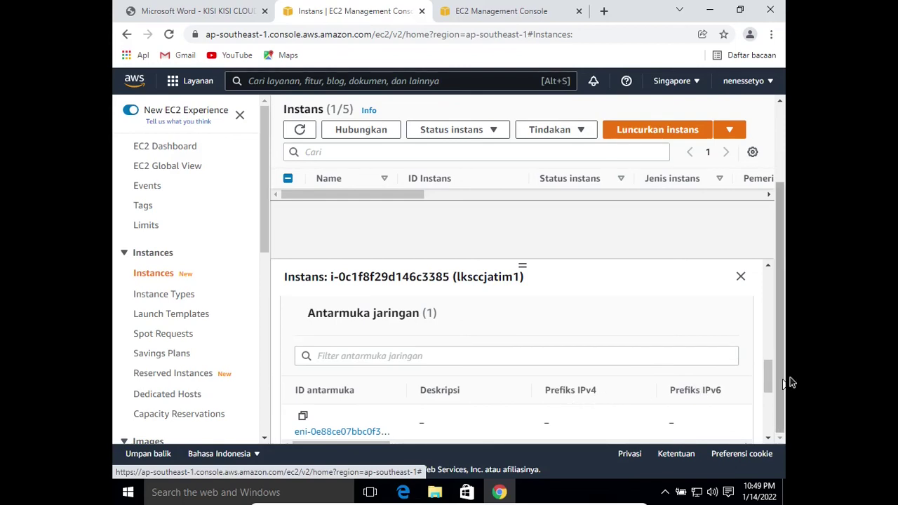
scroll(775, 300, up, 5)
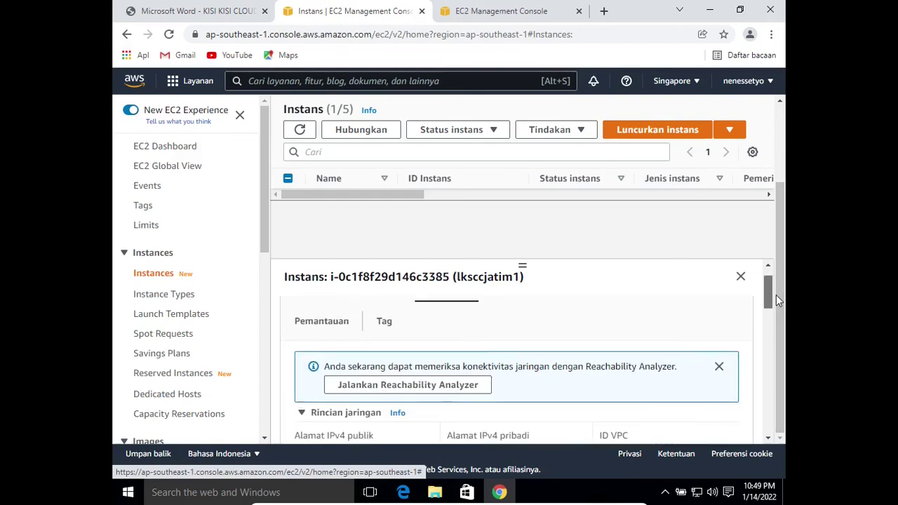
scroll(770, 287, up, 1)
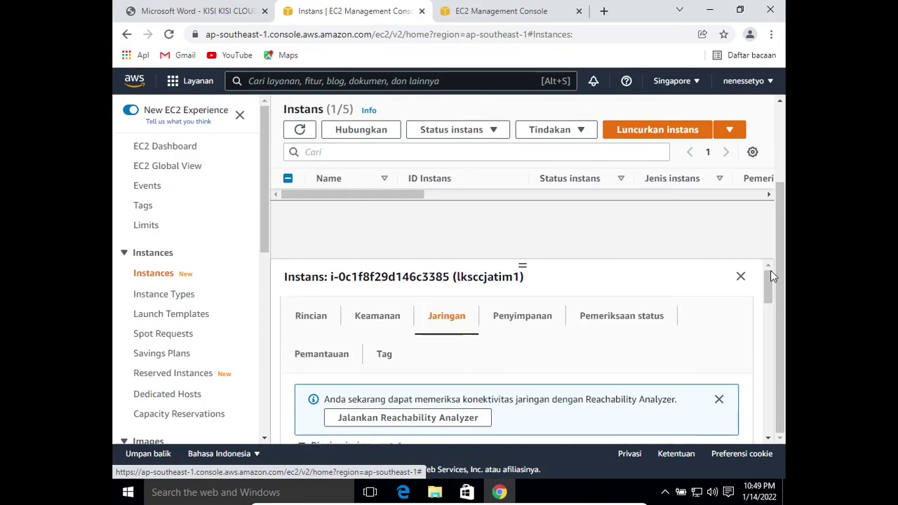
Examine lksccjatim1's root device storage details and check the Cloud Storage tasks in the competition PDF
click(530, 324)
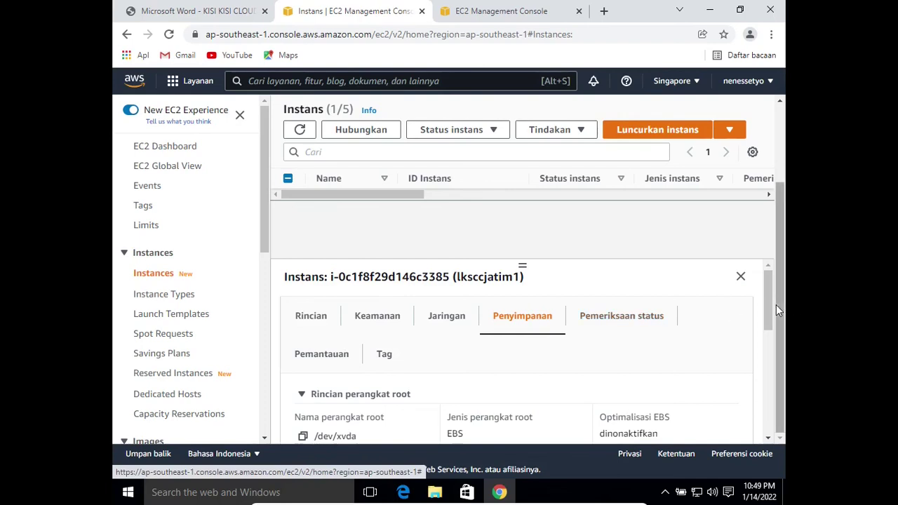
drag(765, 307, 765, 328)
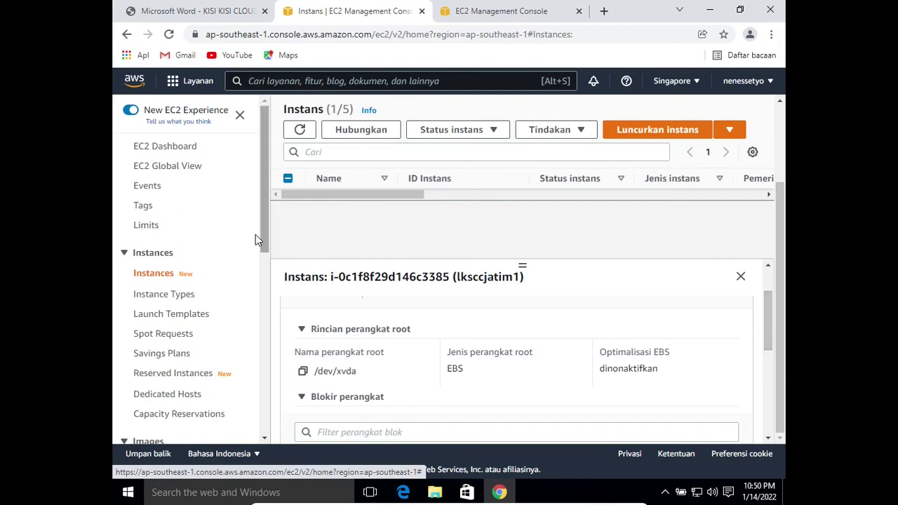
drag(266, 245, 264, 327)
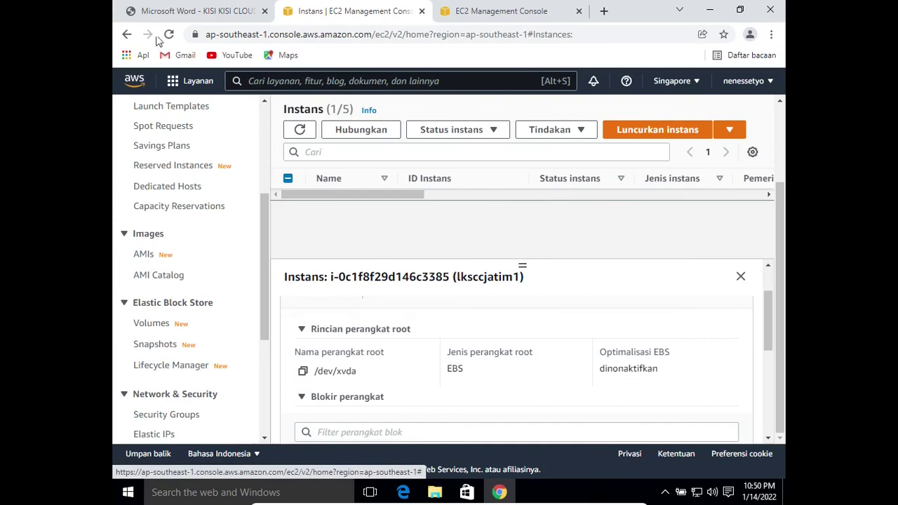
click(158, 10)
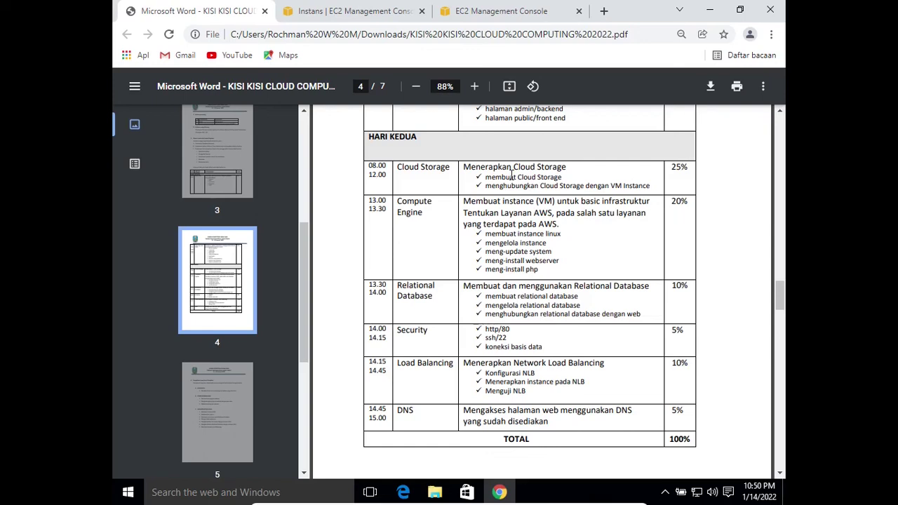
Switch back to the EC2 console and examine the rest of lksccjatim1's storage details, down to the root volume replacement tasks
click(353, 17)
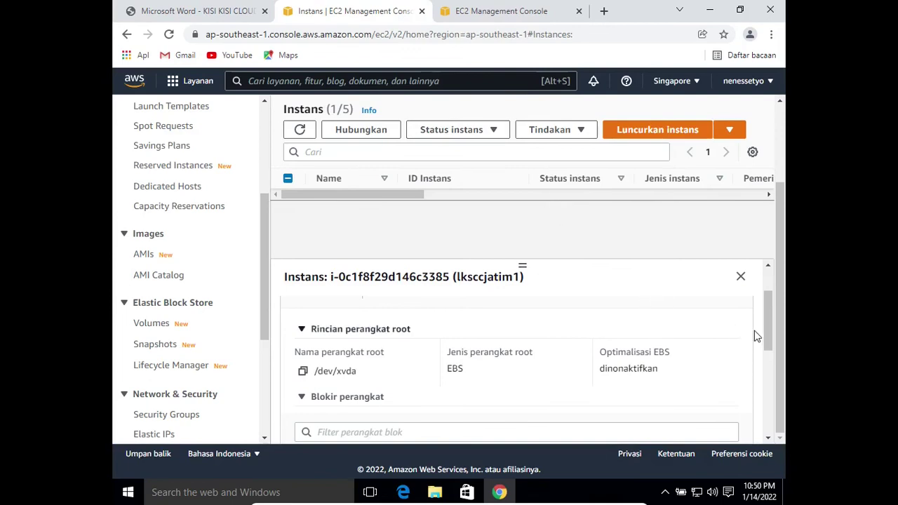
drag(765, 338, 765, 427)
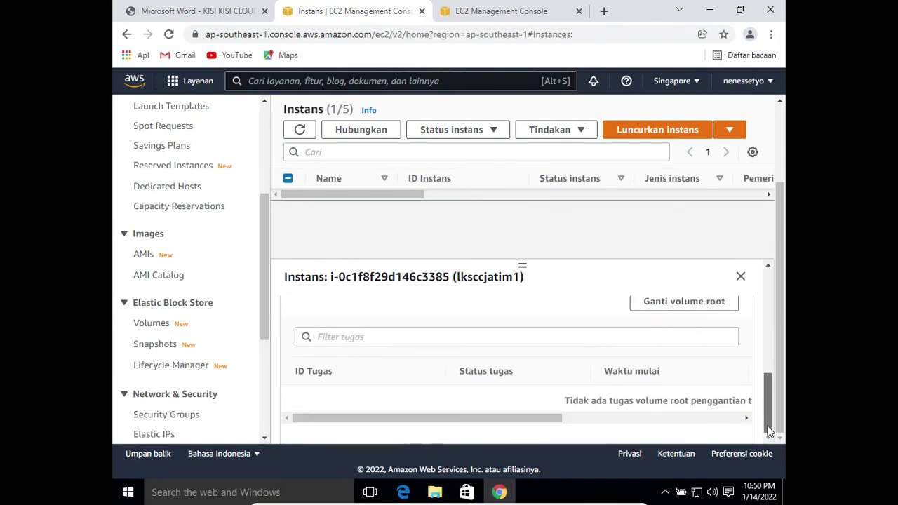
drag(765, 327, 769, 293)
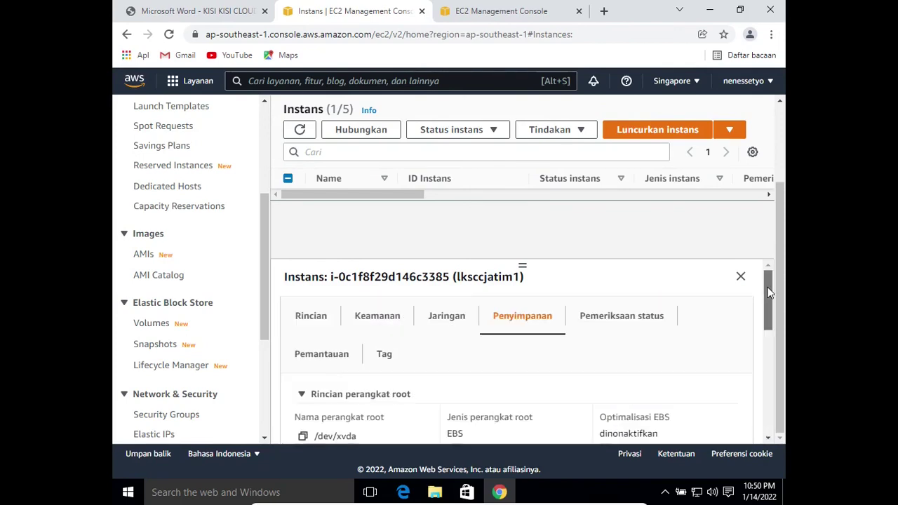
Examine lksccjatim1's system and instance status checks, as well as its monitoring data
click(623, 329)
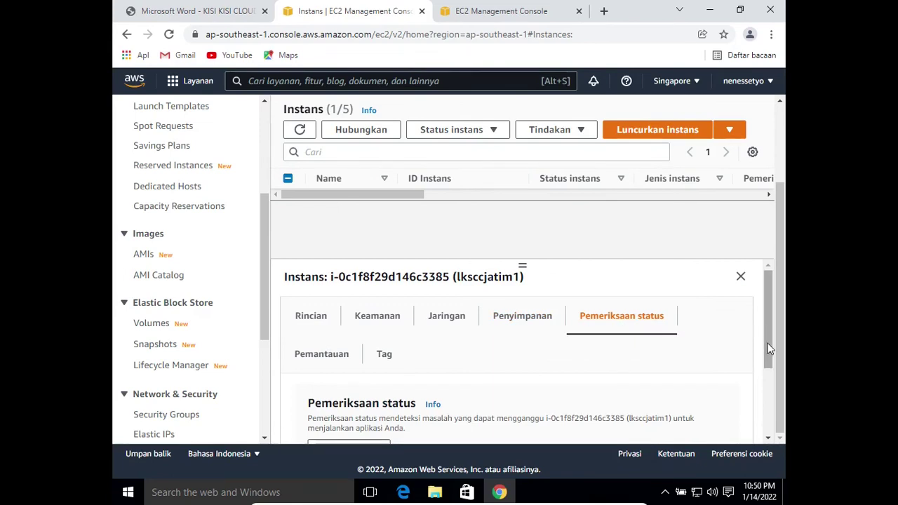
drag(768, 348, 763, 396)
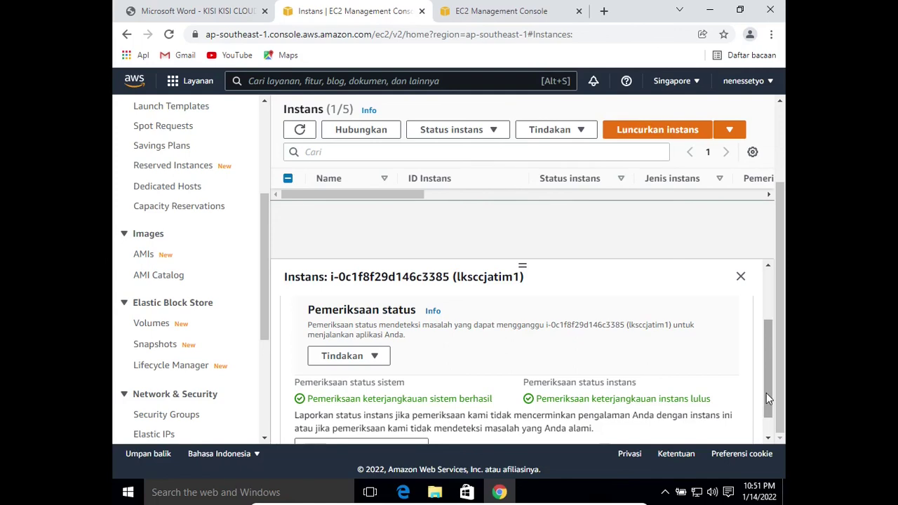
drag(766, 392, 770, 346)
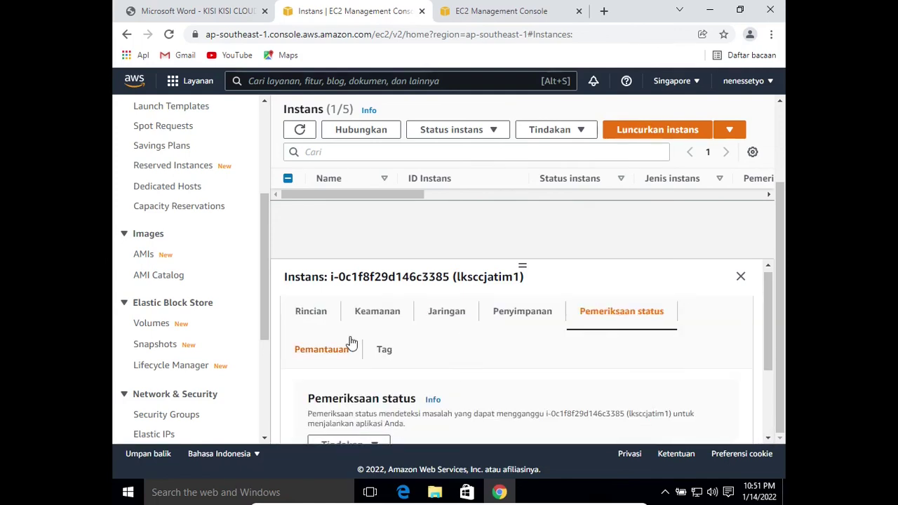
click(310, 355)
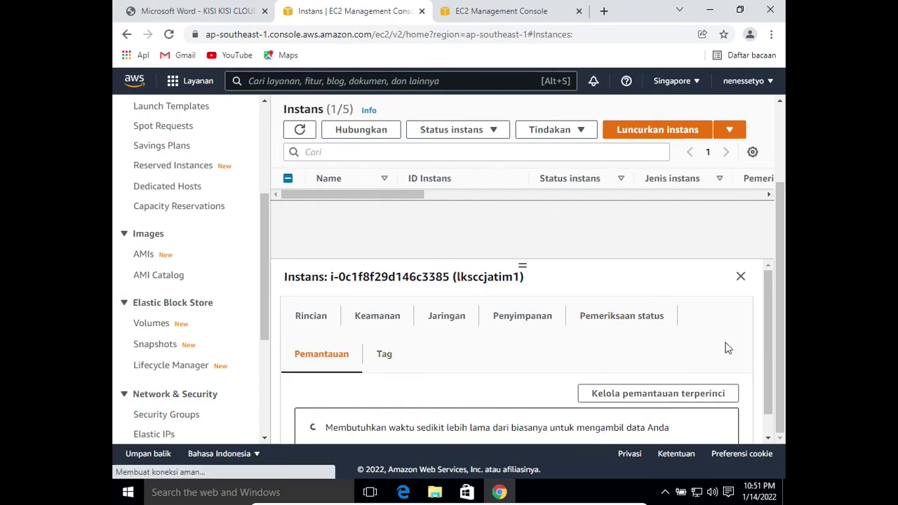
drag(765, 408, 770, 421)
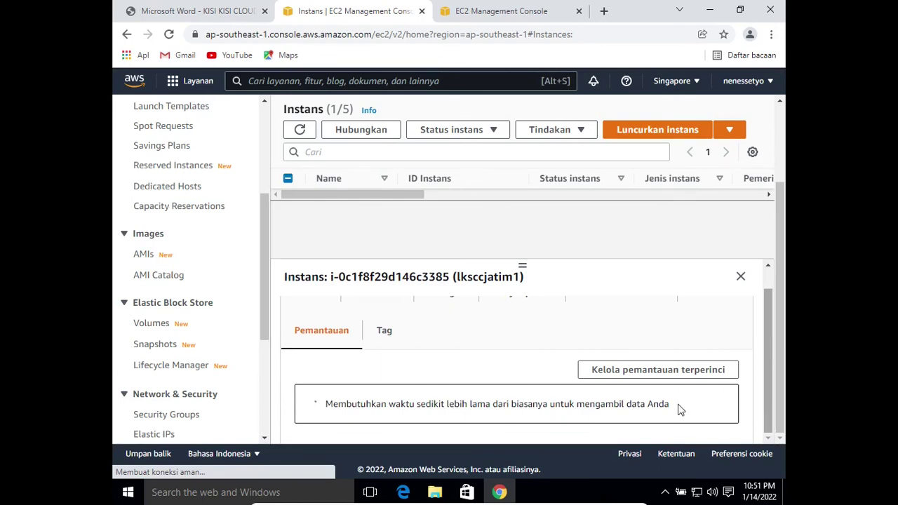
Examine the keys and values of the tags assigned to lksccjatim1
click(384, 337)
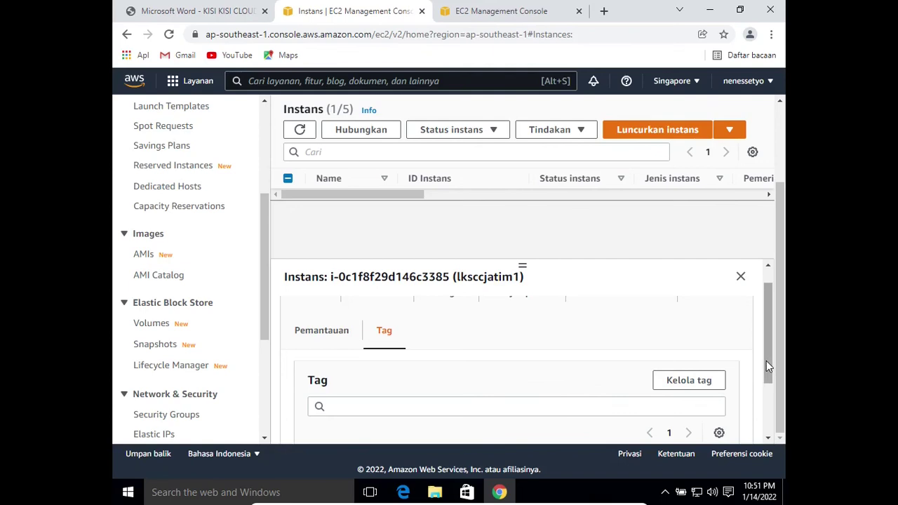
click(770, 413)
scroll(770, 413, down, 2)
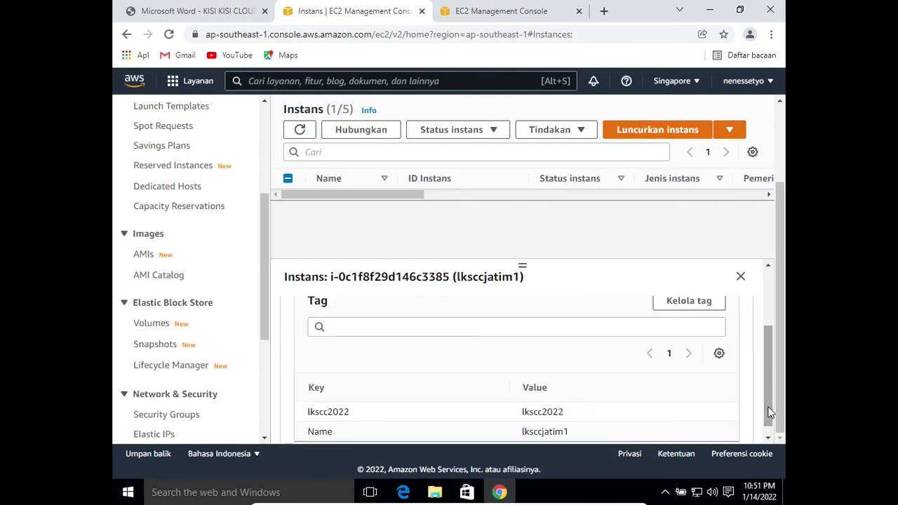
scroll(770, 412, down, 1)
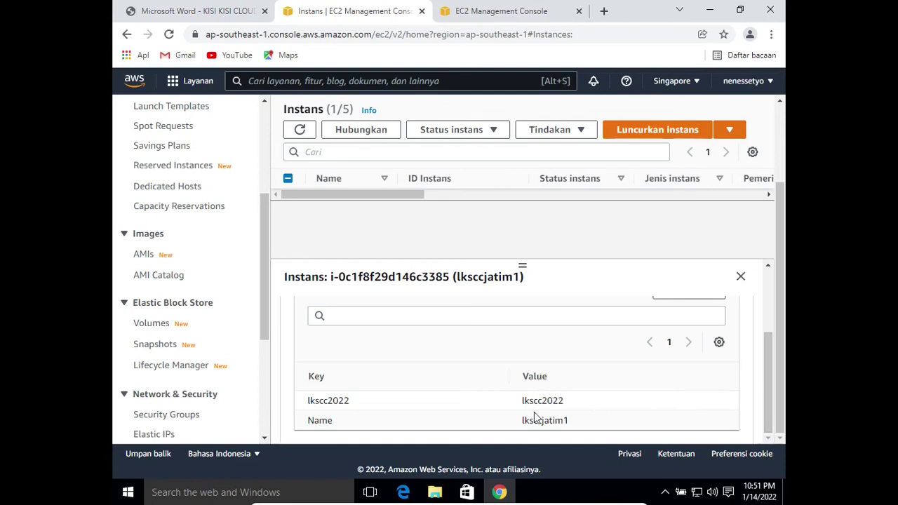
double_click(328, 402)
click(405, 409)
drag(769, 396, 771, 292)
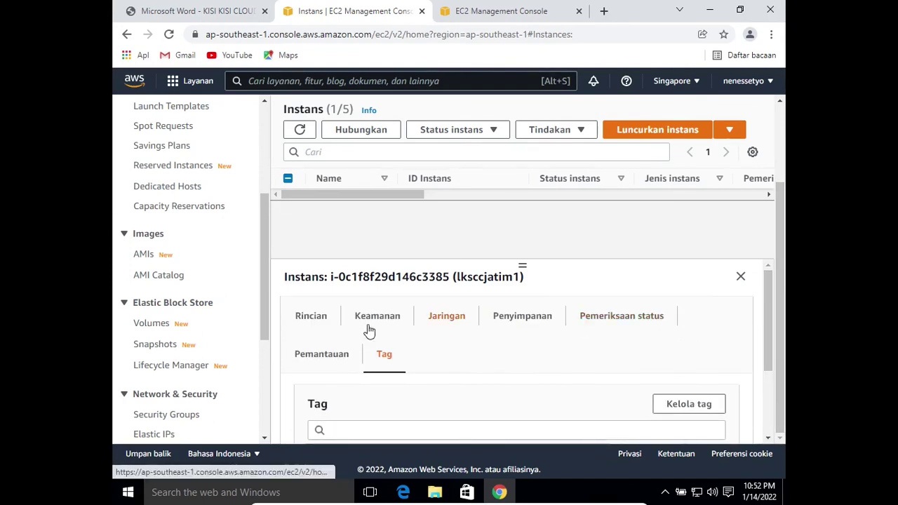
Return to lksccjatim1's instance details and open its public IPv4 address as a web page
click(311, 316)
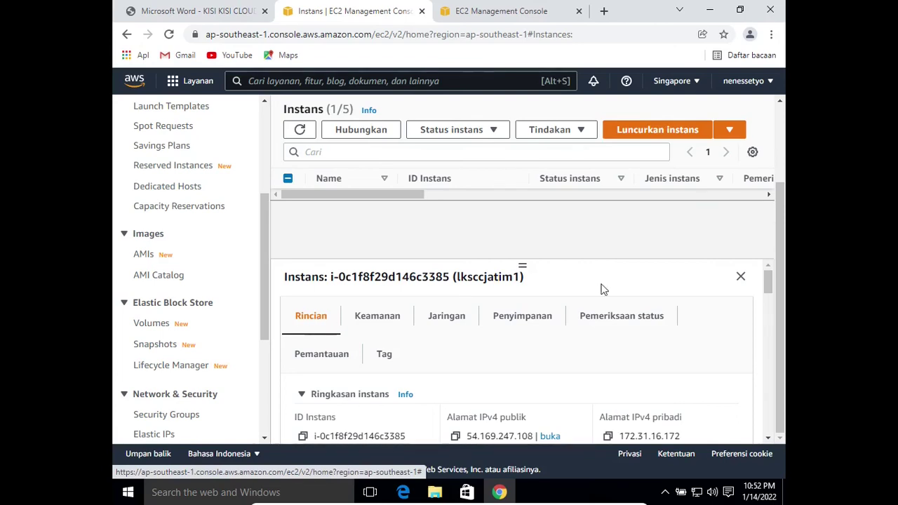
drag(768, 284, 770, 303)
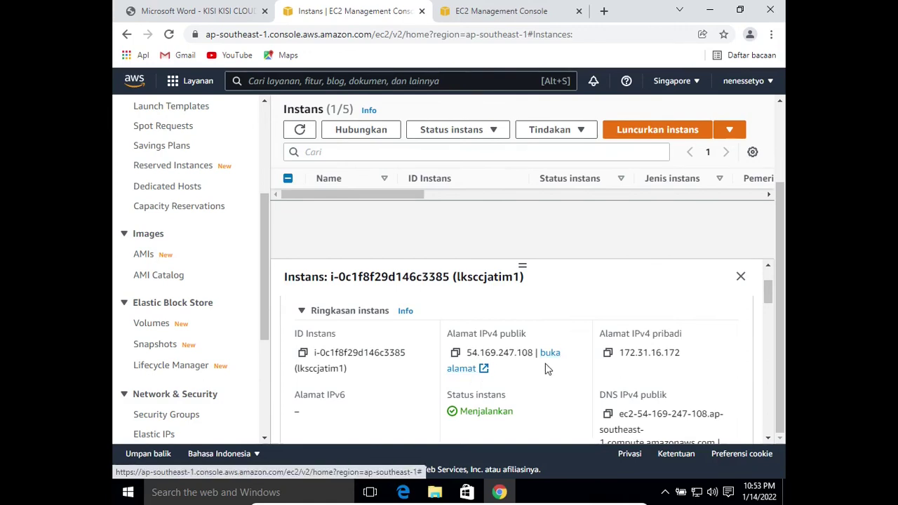
click(473, 371)
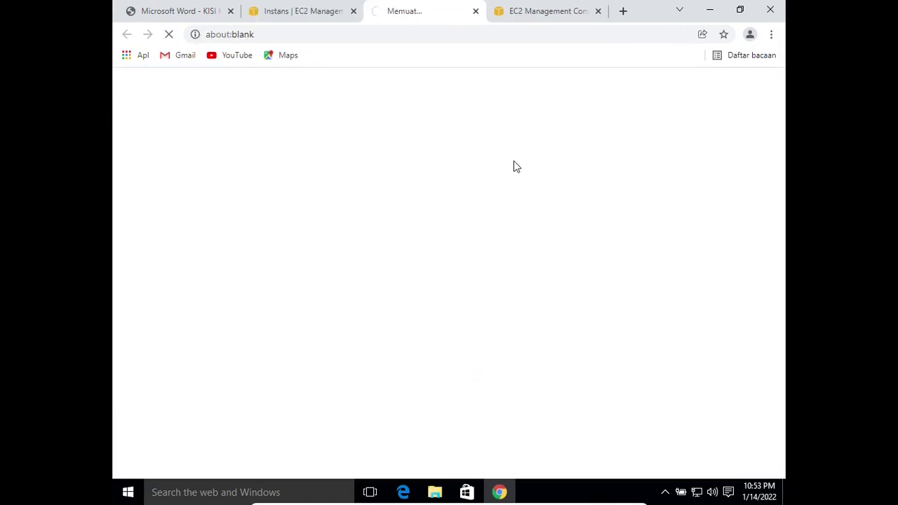